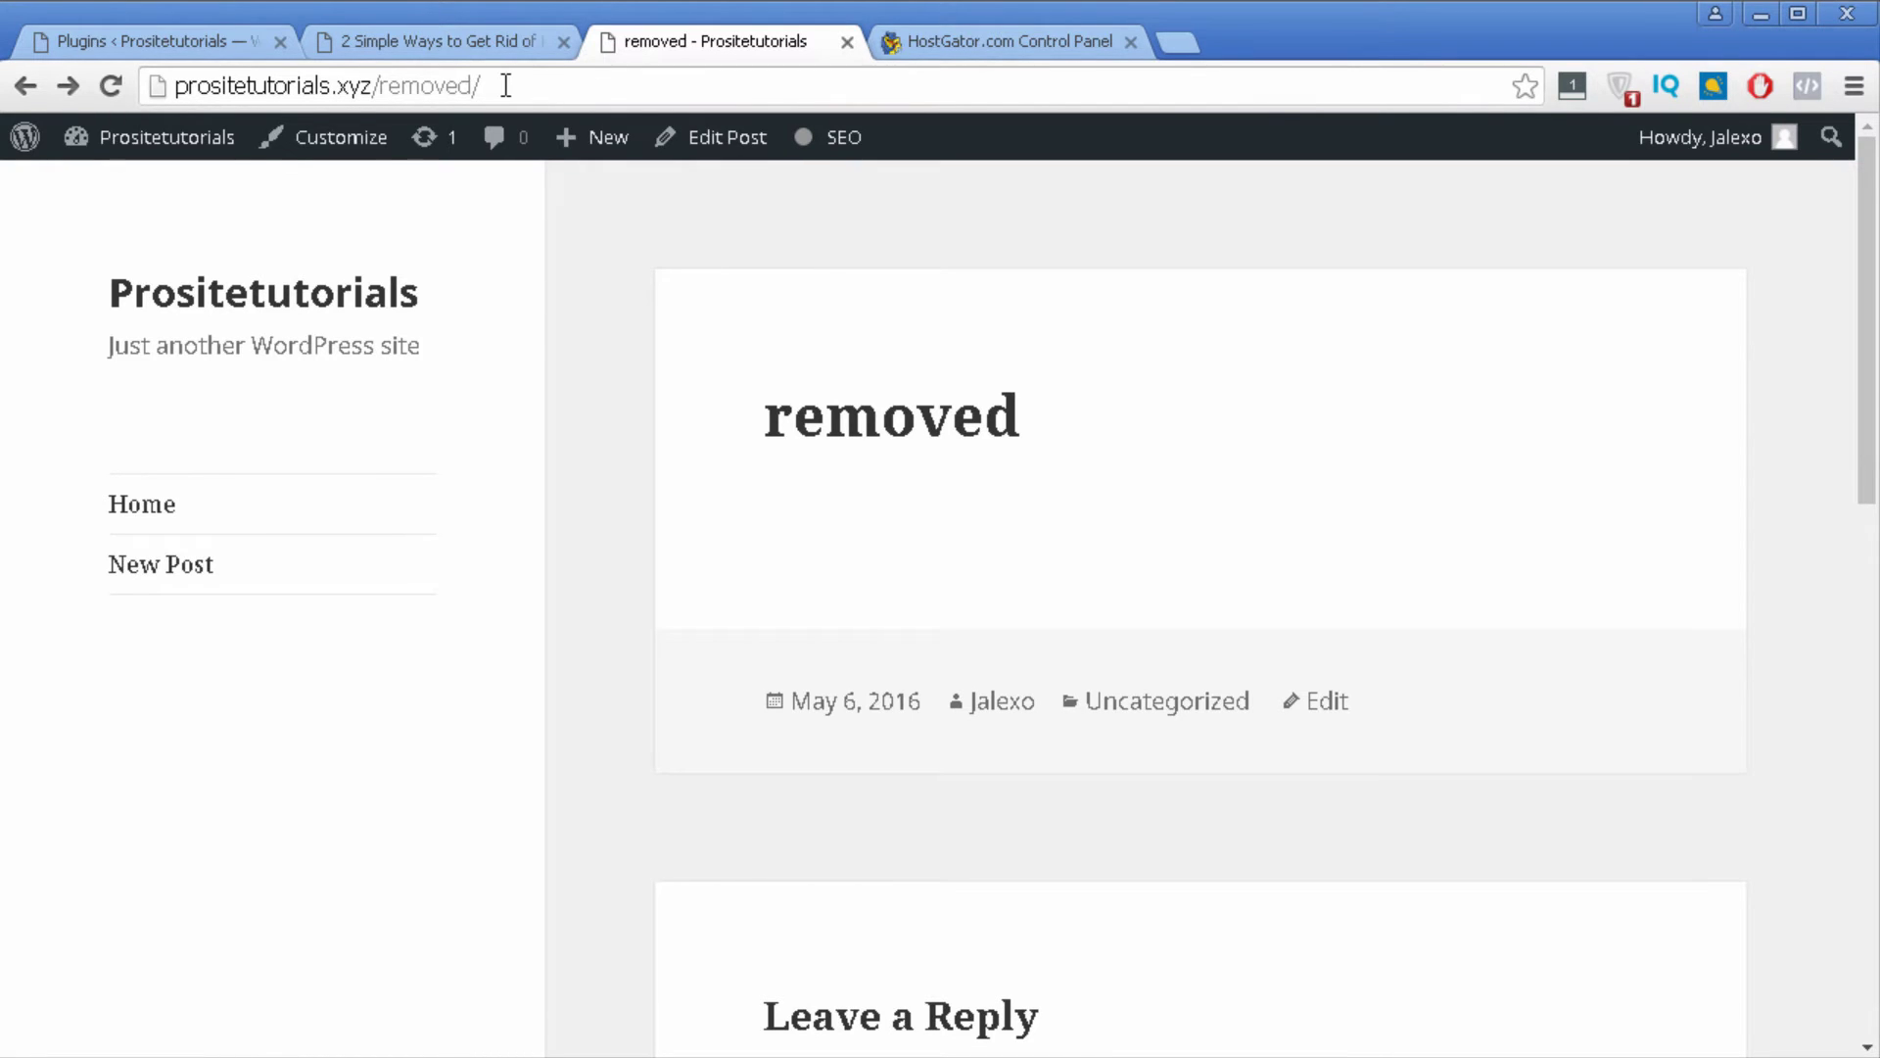
Step: Check the removed post's address and the '2 Simple Ways' post, then return to the Plugins page
{"action": "left_click", "coordinate": [466, 87]}
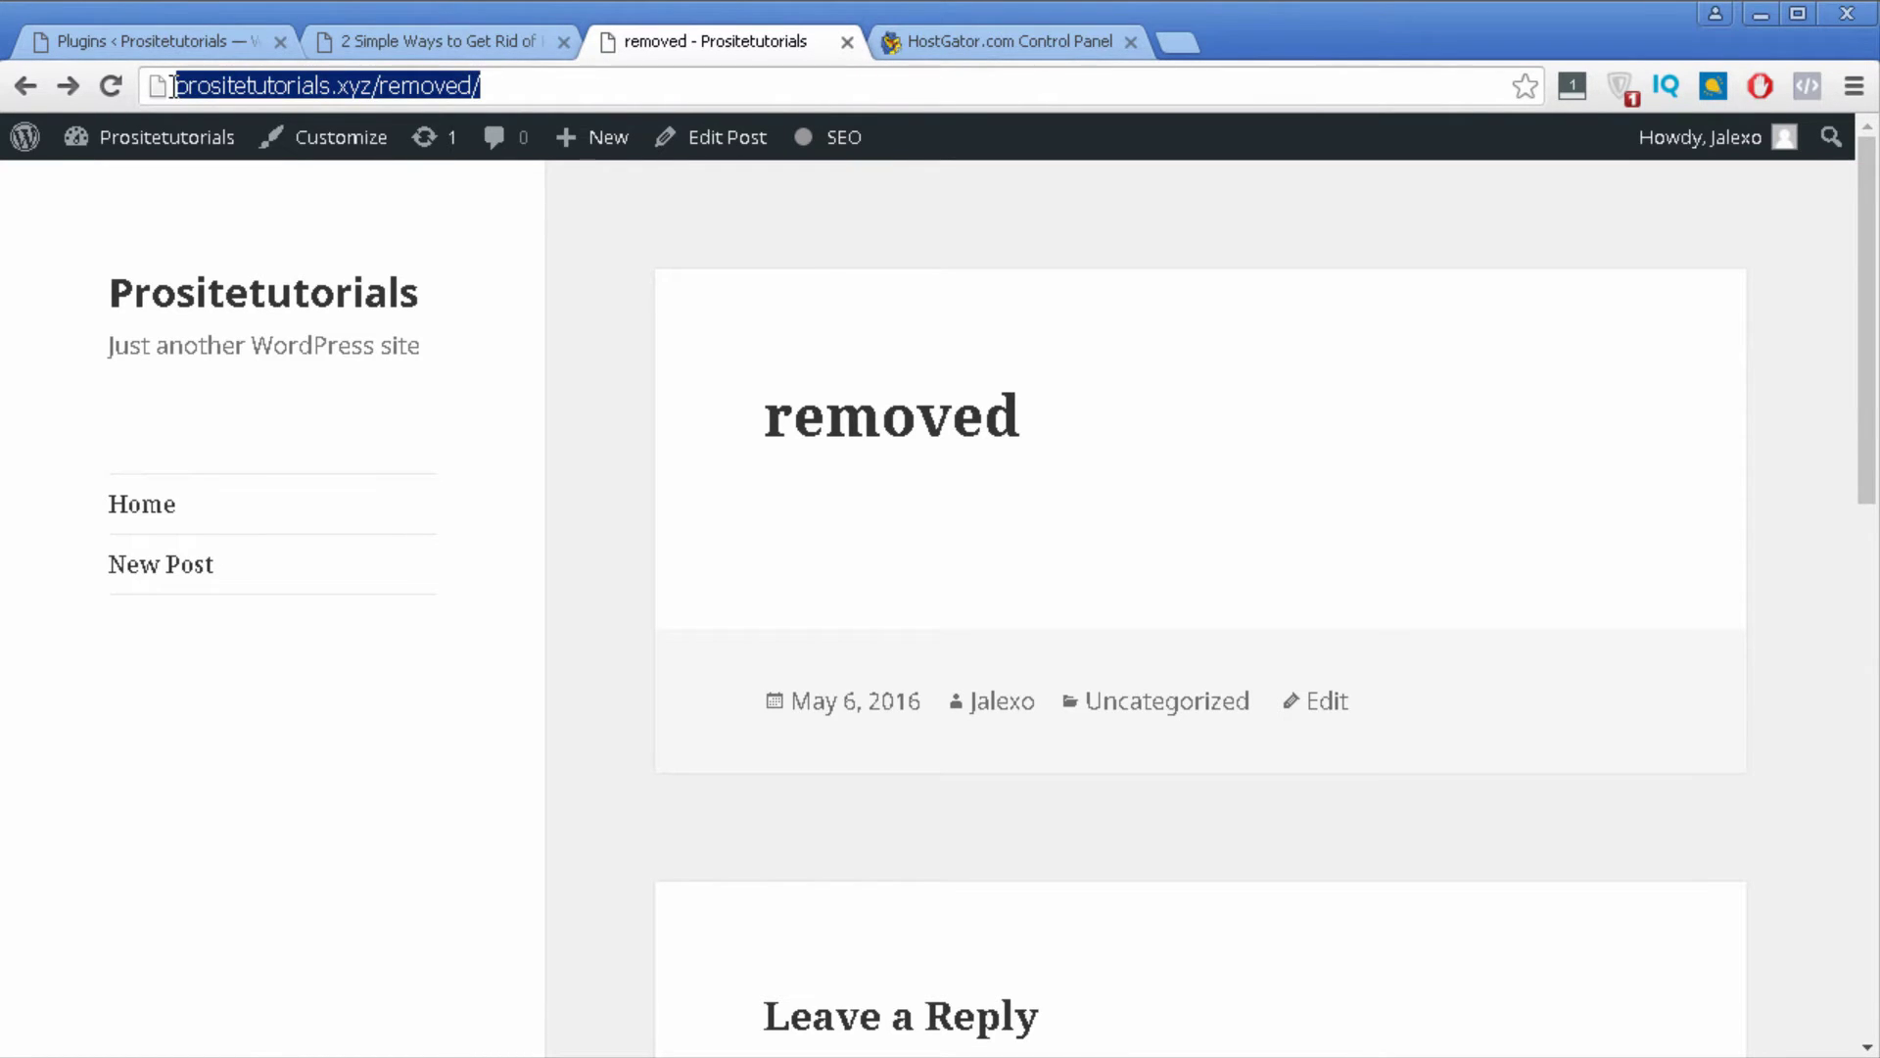
{"action": "left_click", "coordinate": [531, 29]}
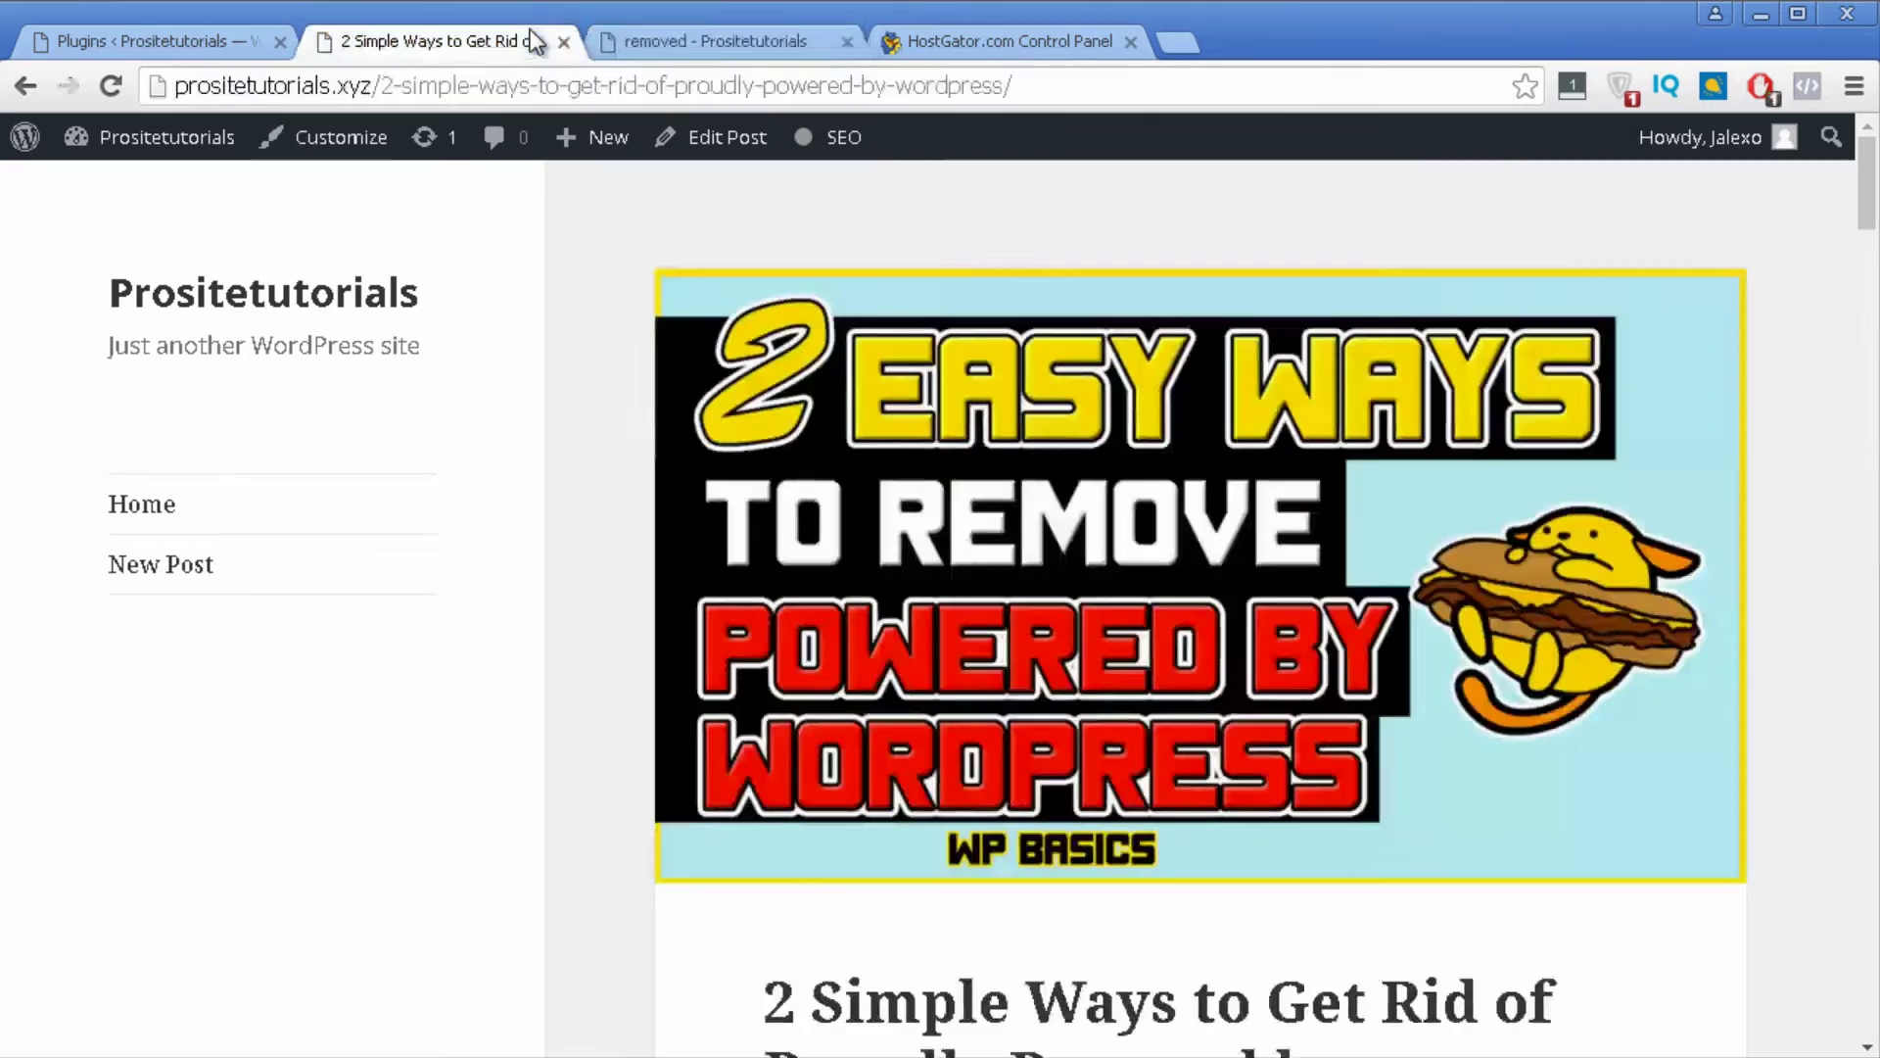
{"action": "scroll", "coordinate": [1019, 744], "scroll_direction": "down", "scroll_amount": 15}
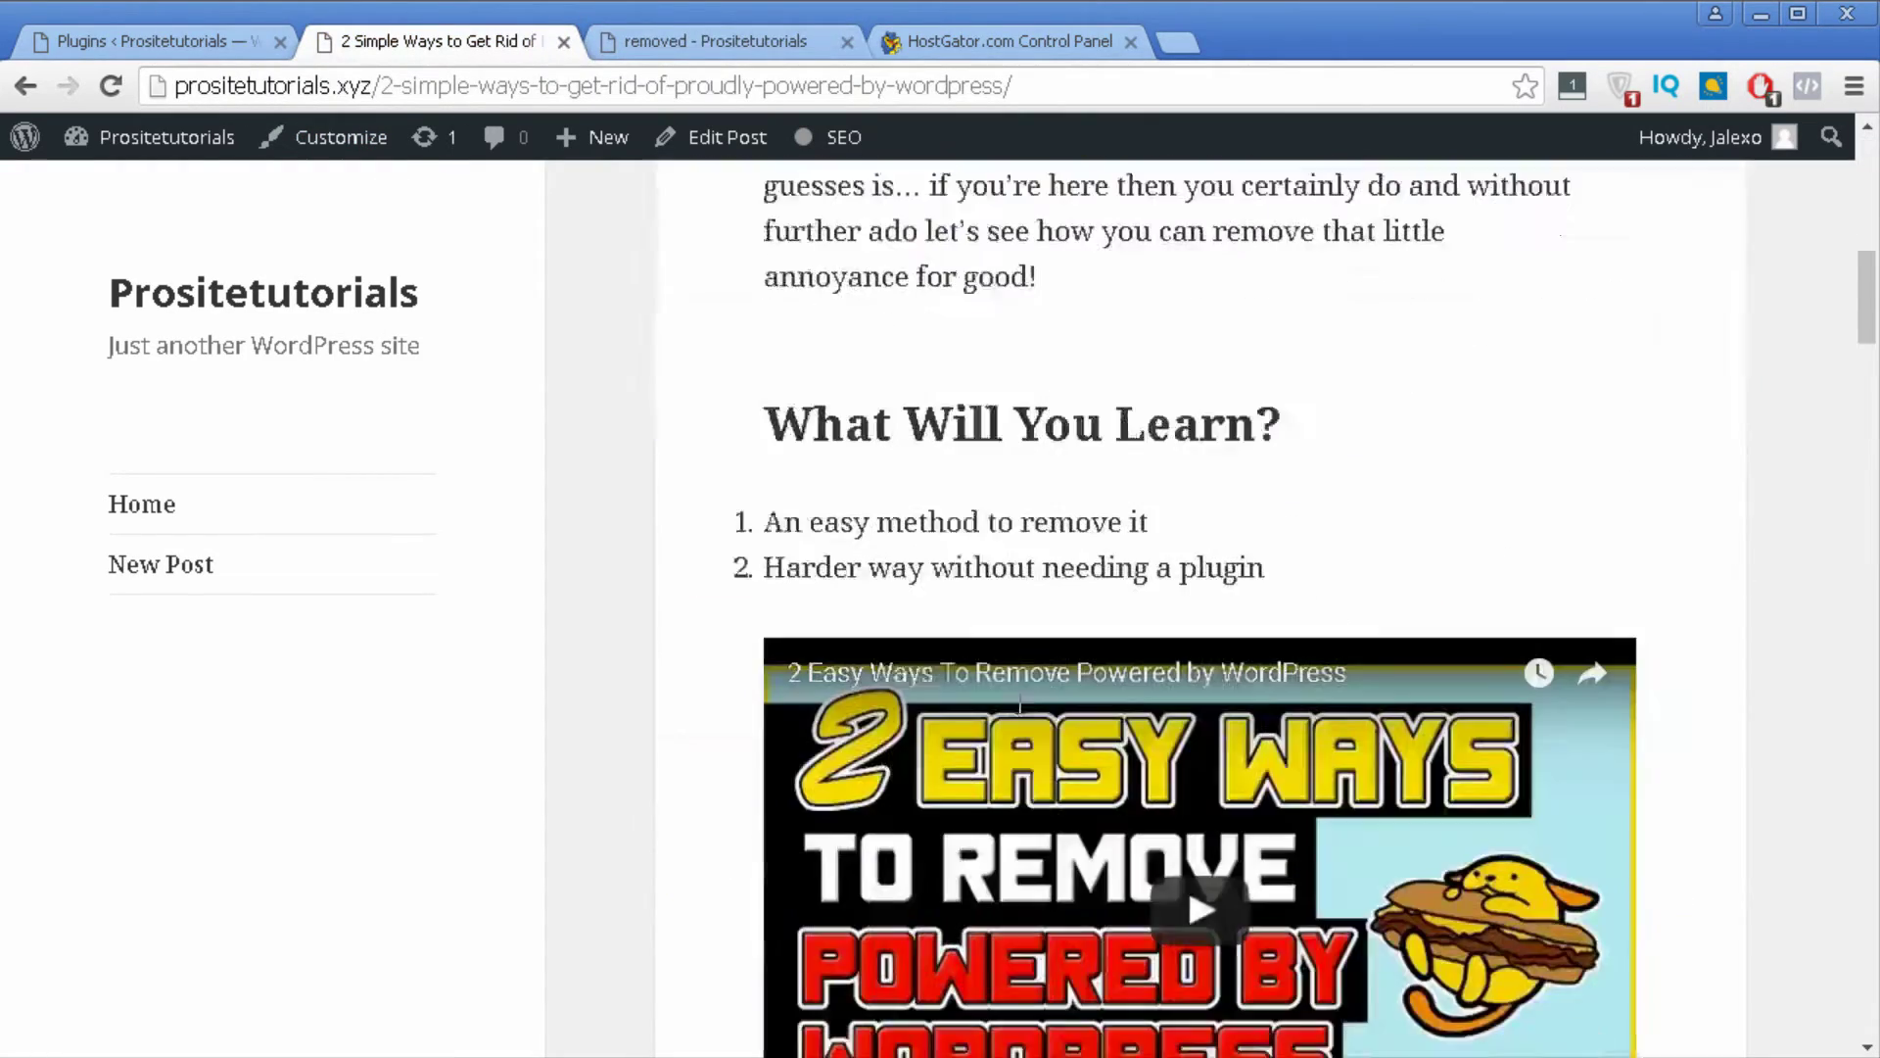
{"action": "scroll", "coordinate": [1019, 715], "scroll_direction": "down", "scroll_amount": 7}
{"action": "scroll", "coordinate": [1018, 715], "scroll_direction": "up", "scroll_amount": 20}
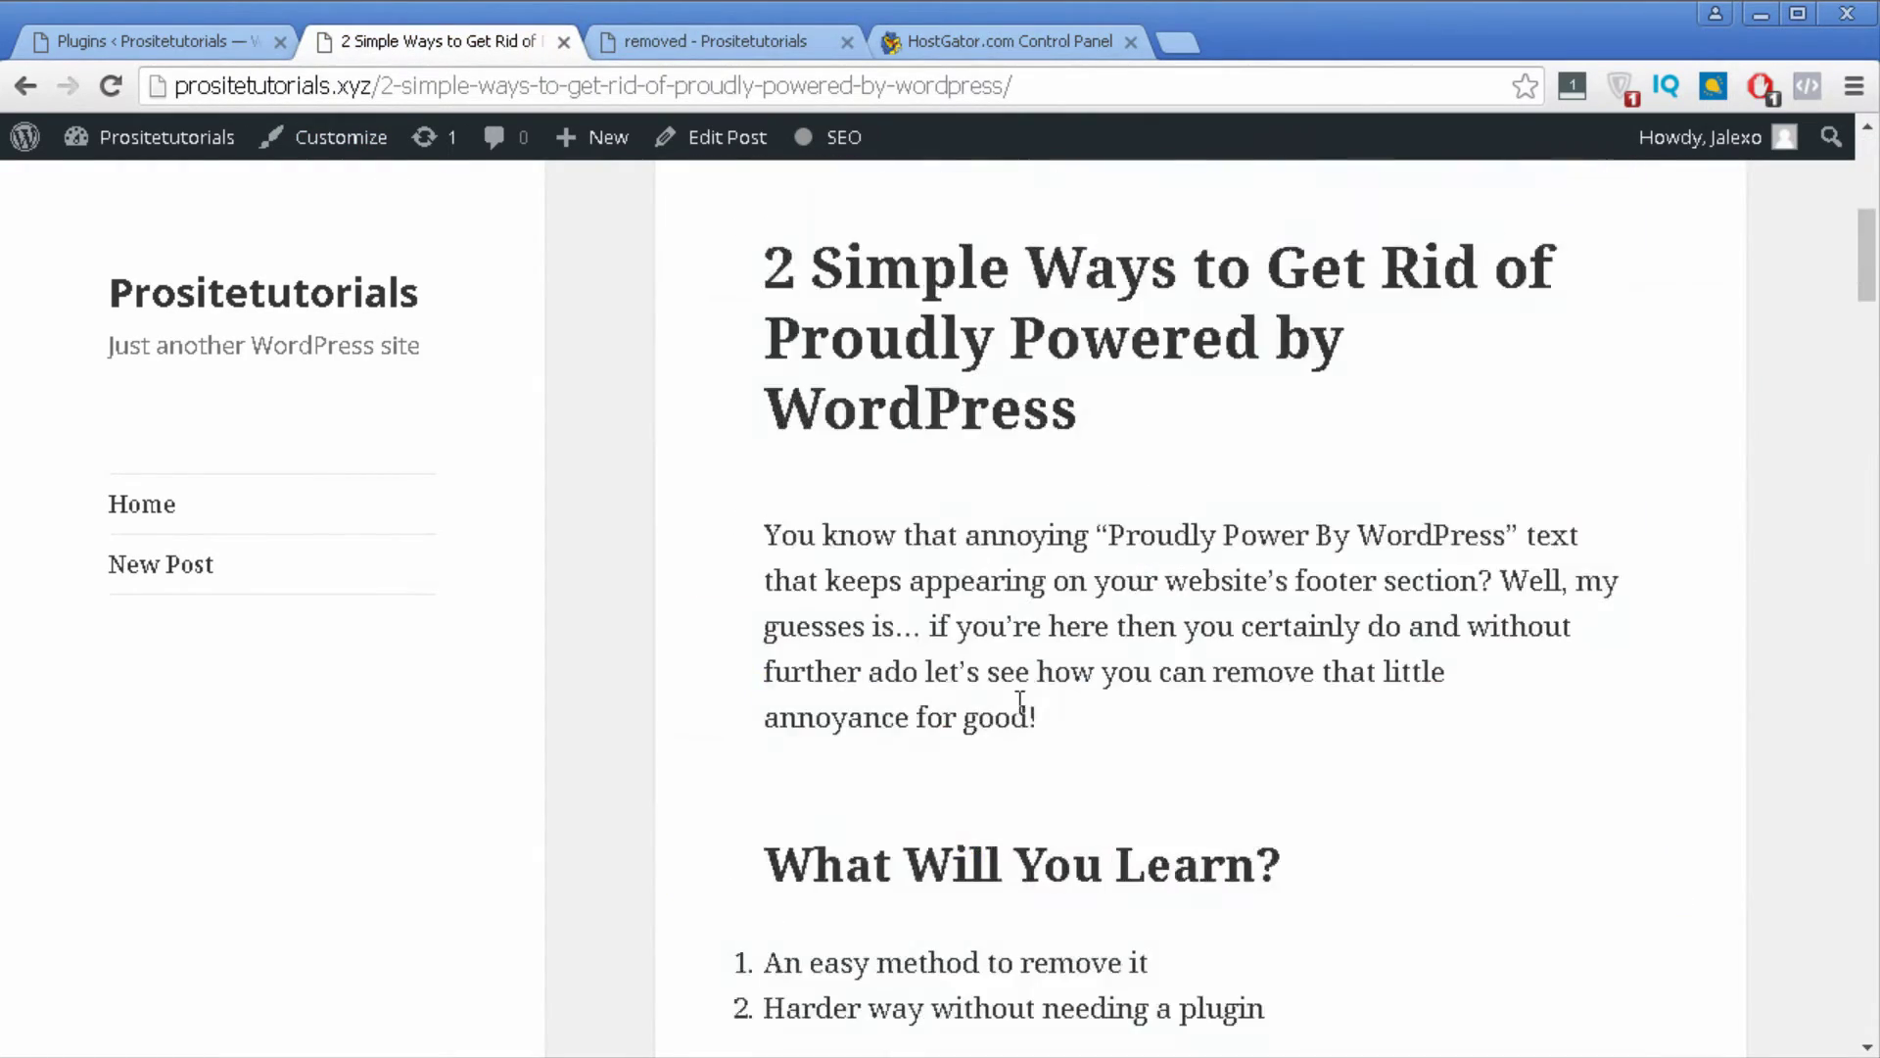
{"action": "scroll", "coordinate": [1020, 712], "scroll_direction": "up", "scroll_amount": 2}
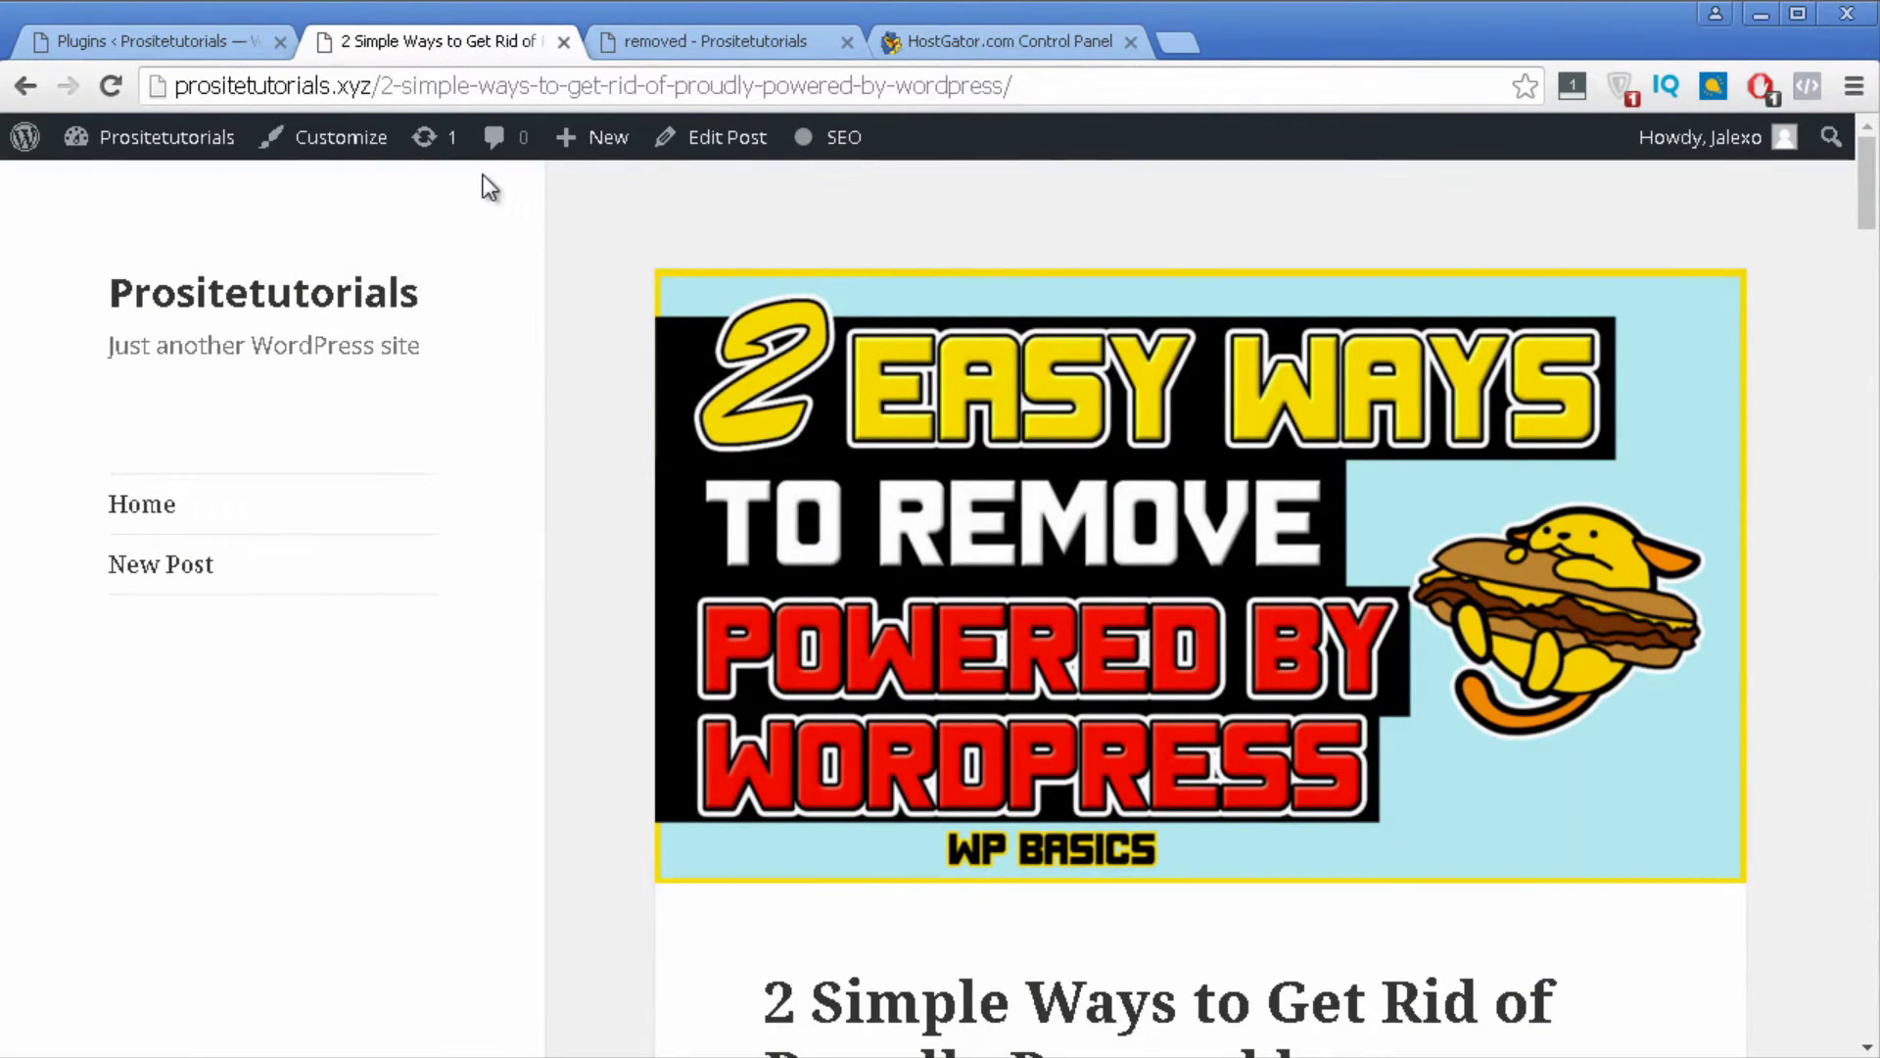
{"action": "left_click", "coordinate": [174, 51]}
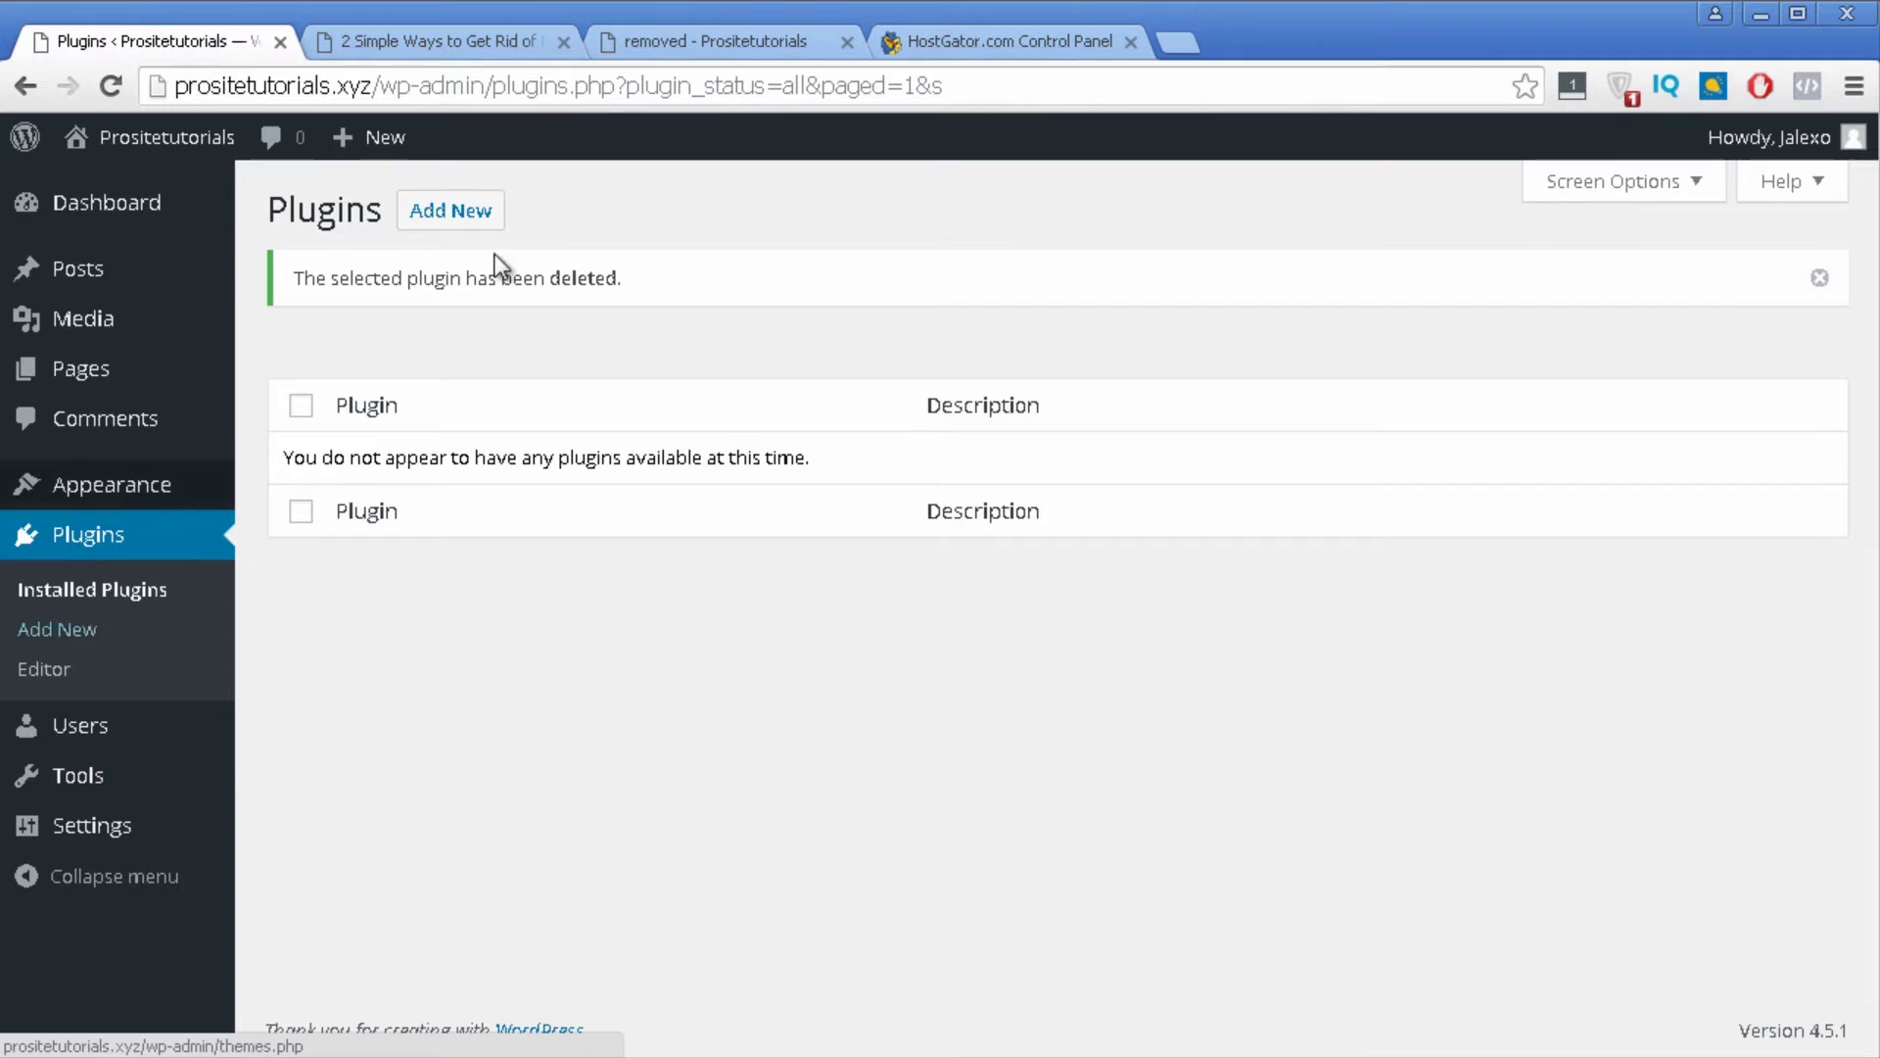
Step: Search the WordPress plugin directory for 'redirect' from Add New Plugins
{"action": "left_click", "coordinate": [494, 216]}
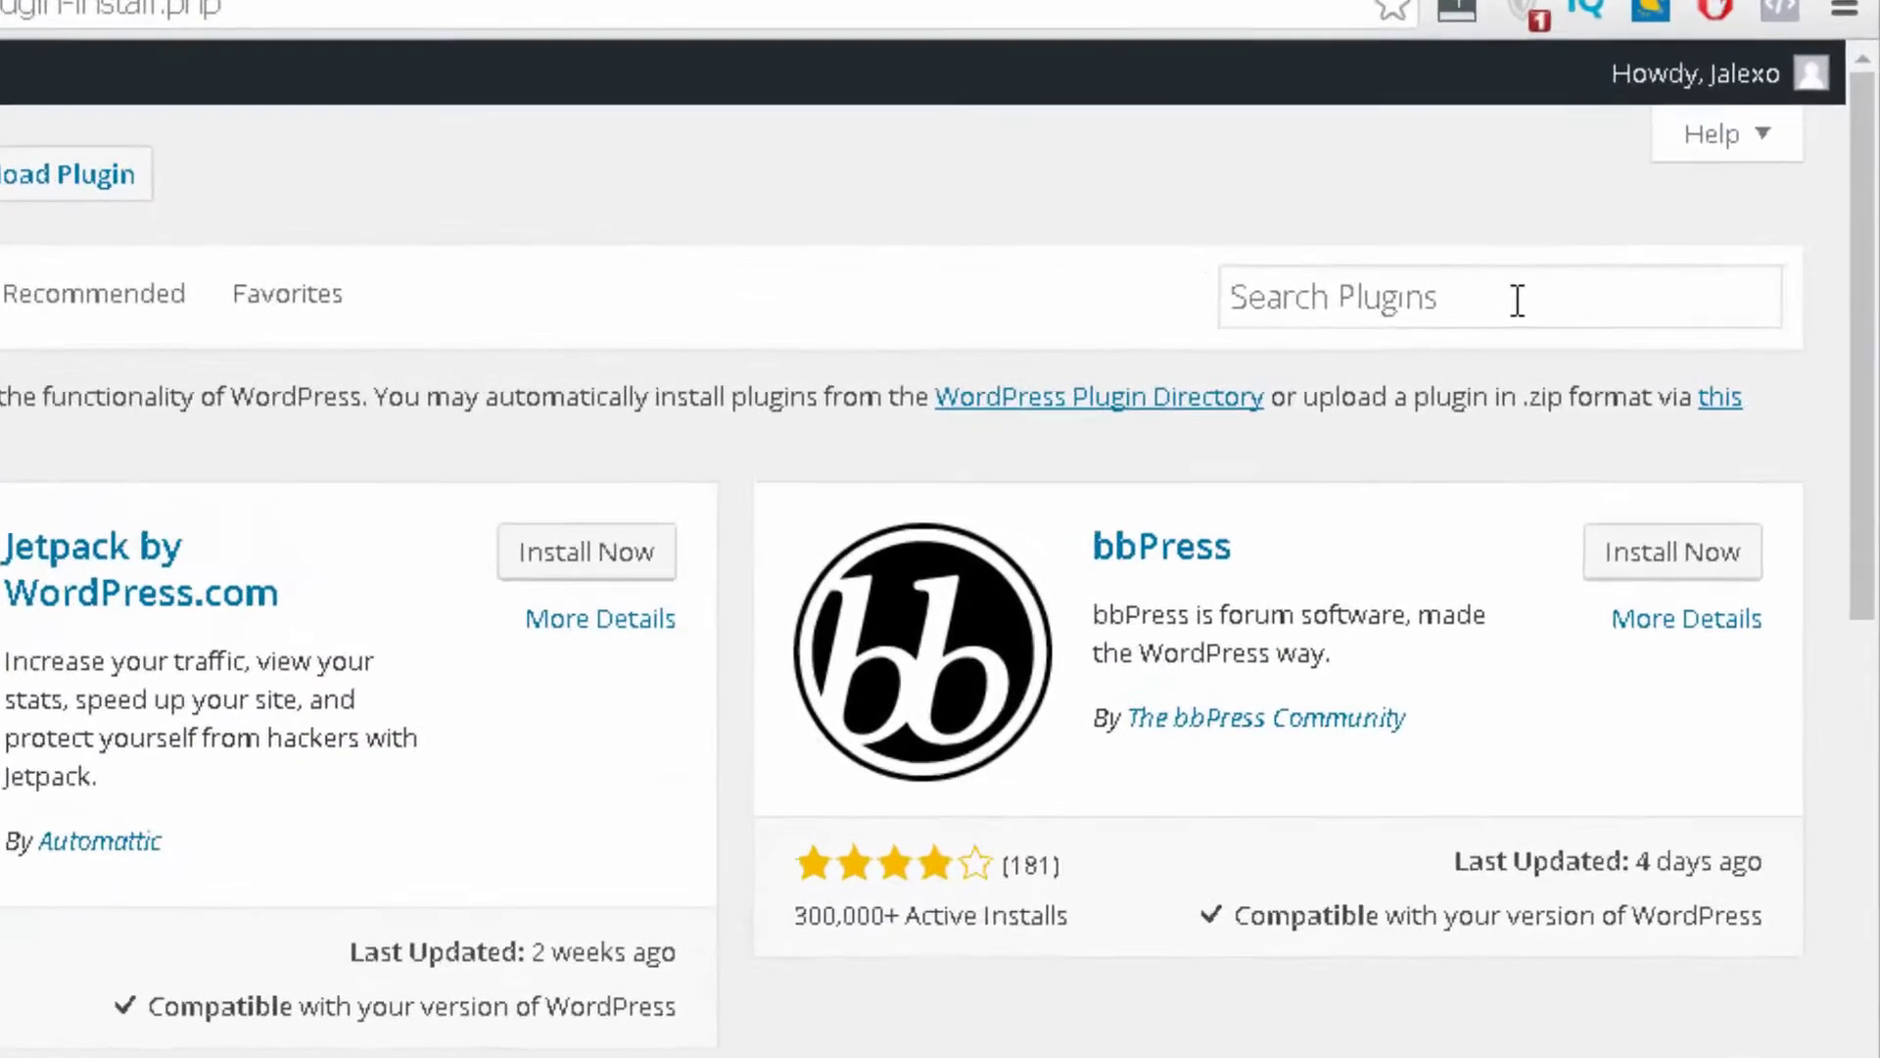
{"action": "left_click", "coordinate": [1564, 302]}
{"action": "type", "text": "red"}
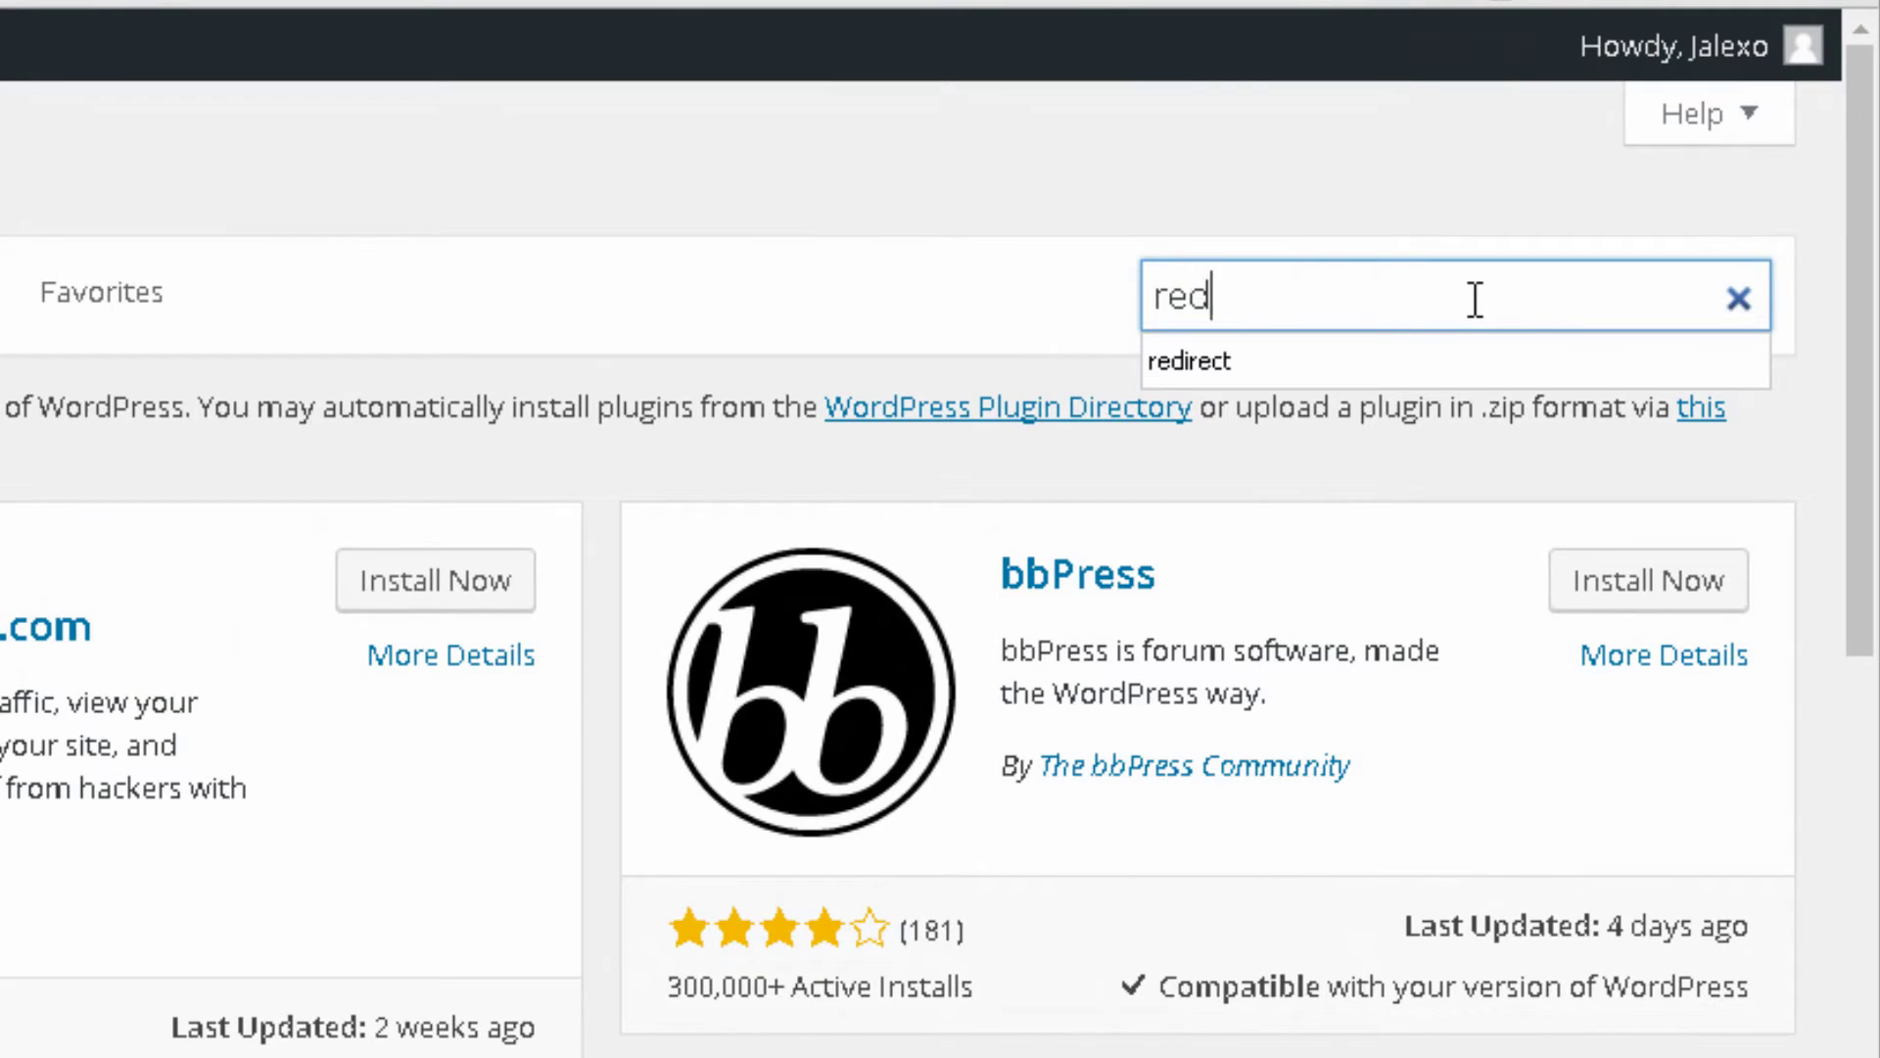
{"action": "left_click", "coordinate": [1410, 360]}
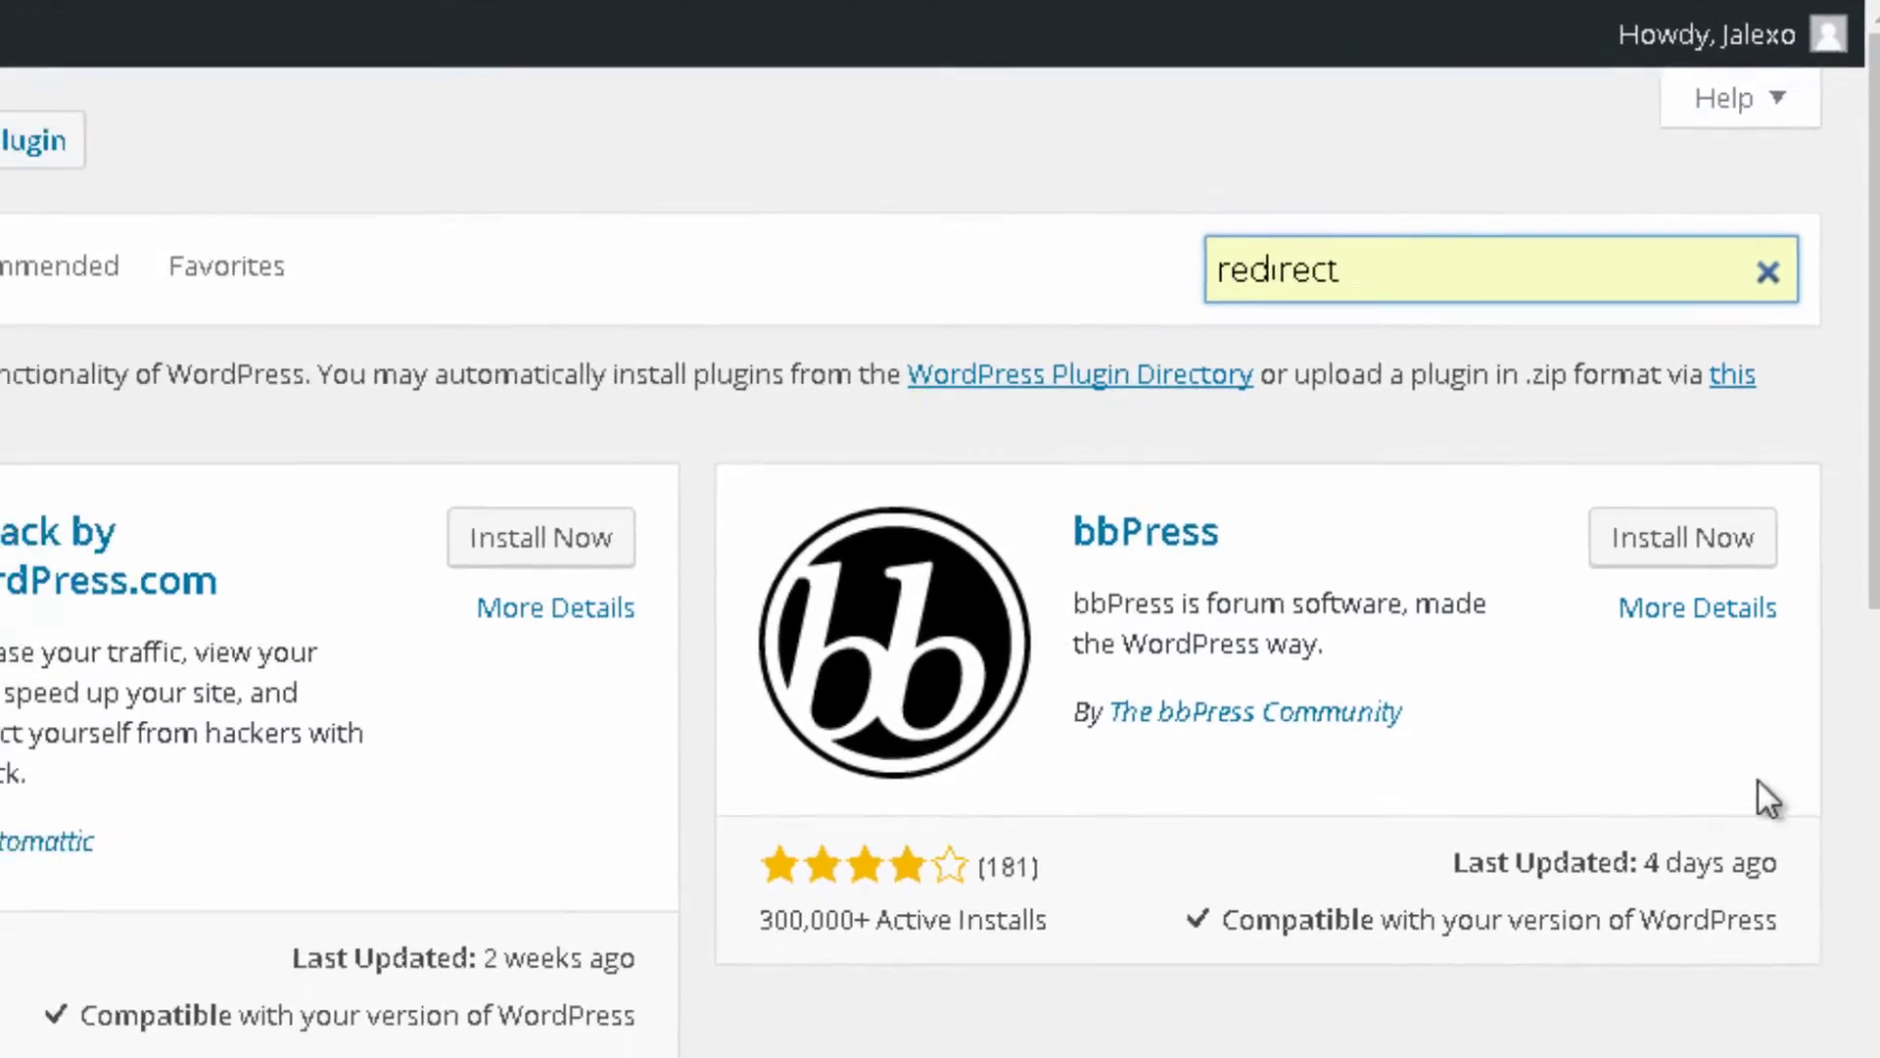
{"action": "key", "text": "Return"}
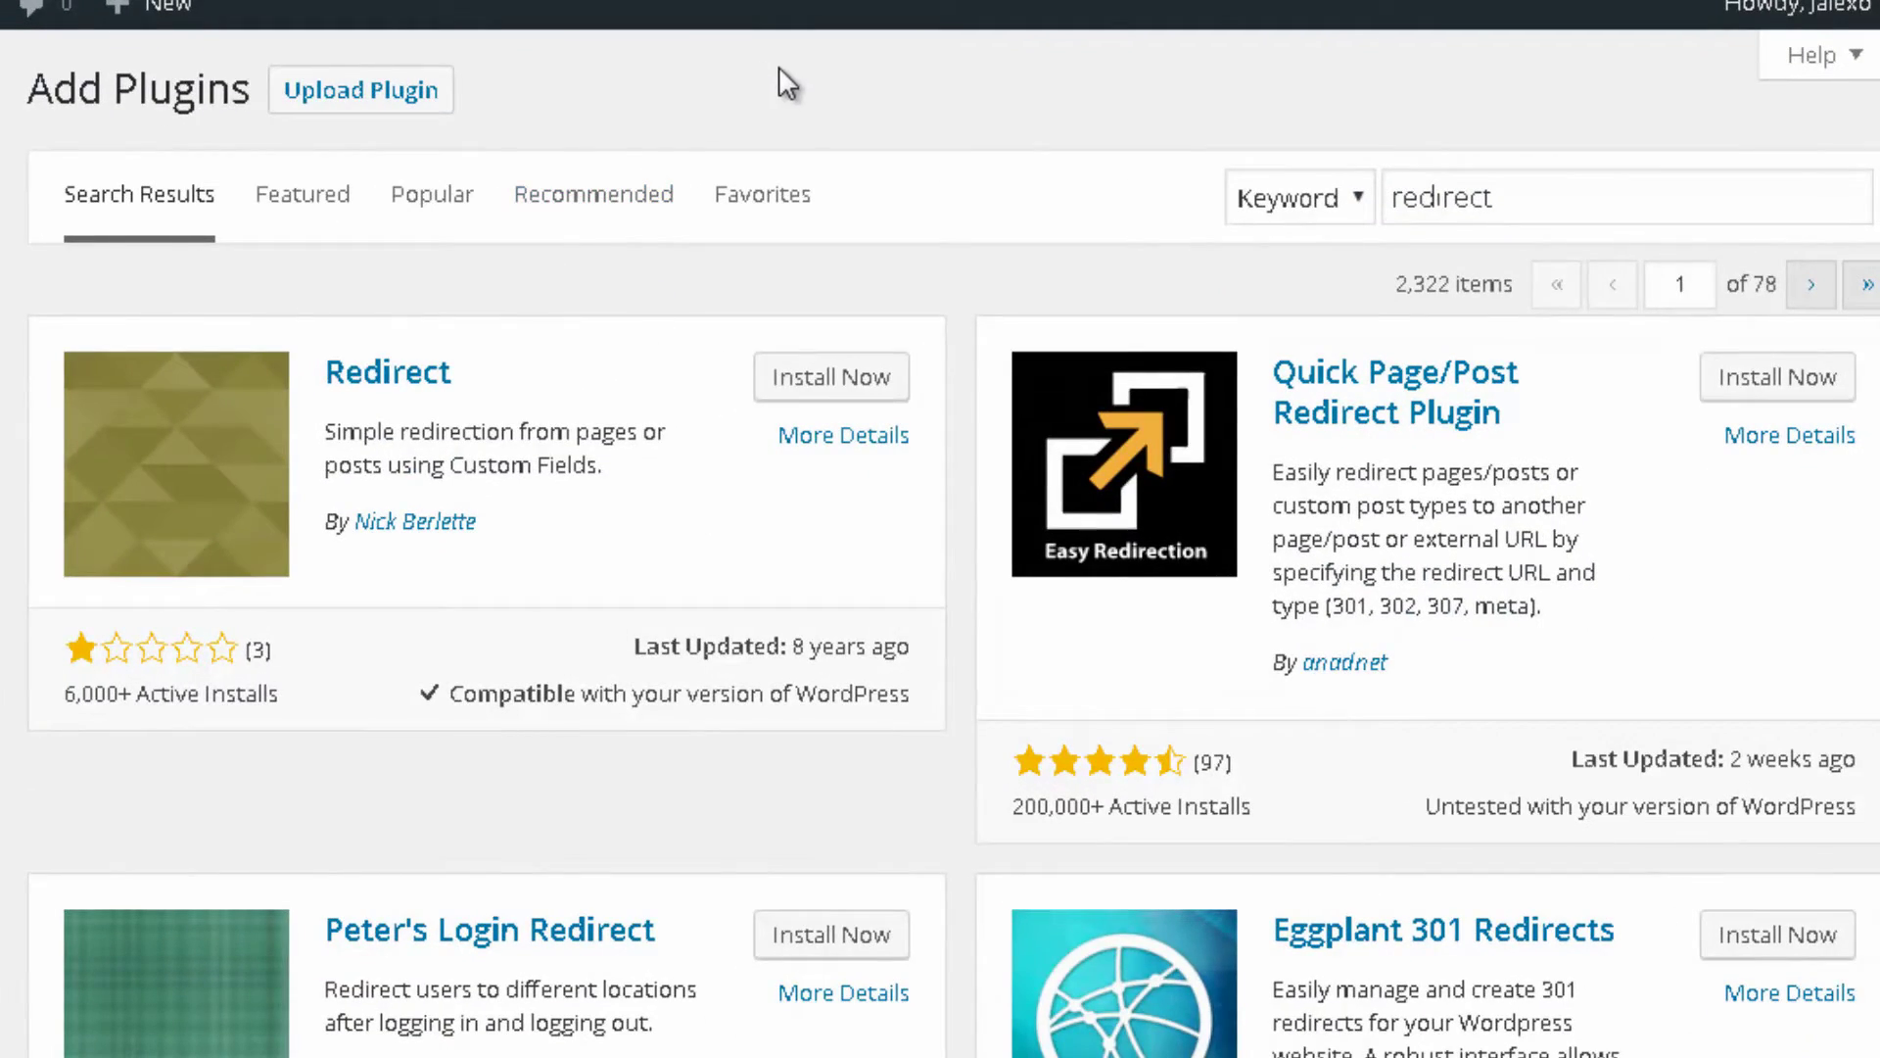
Step: Browse the search results and install the Redirection 2.4.4 plugin
{"action": "scroll", "coordinate": [779, 71], "scroll_direction": "down", "scroll_amount": 7}
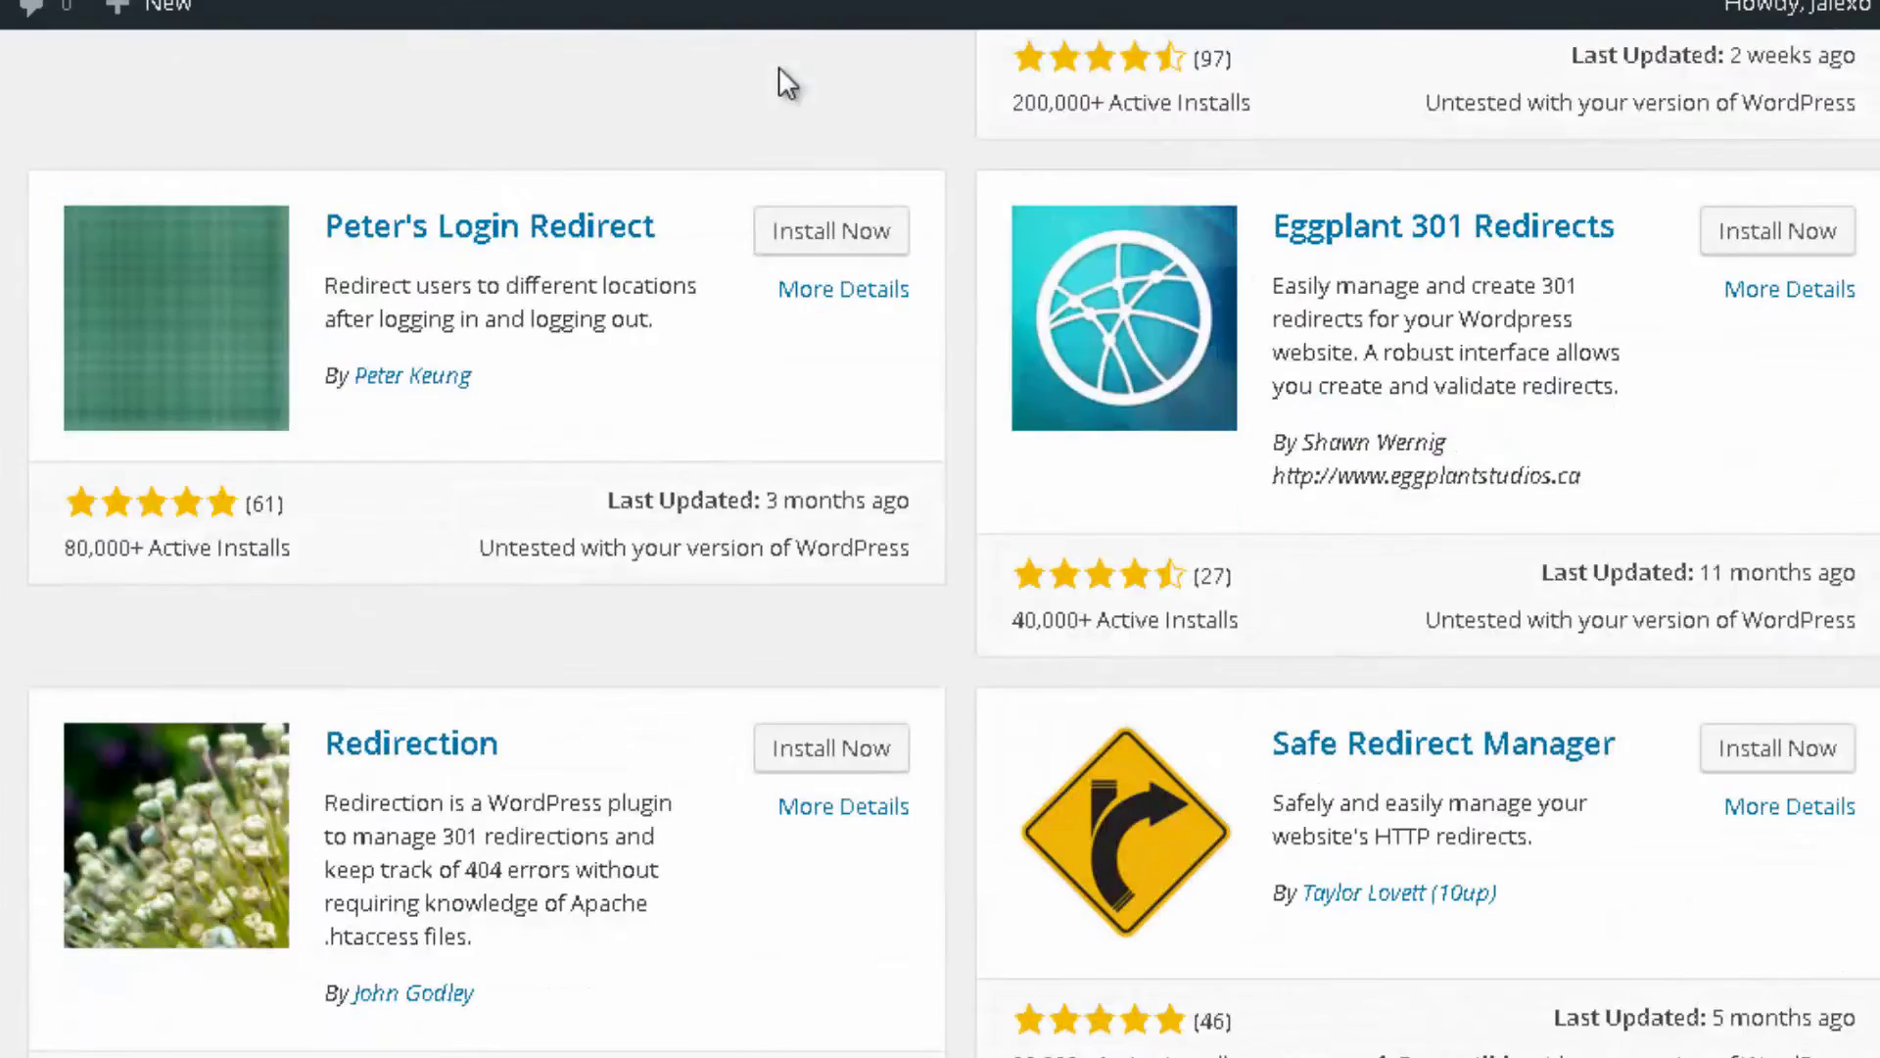
{"action": "scroll", "coordinate": [778, 66], "scroll_direction": "down", "scroll_amount": 3}
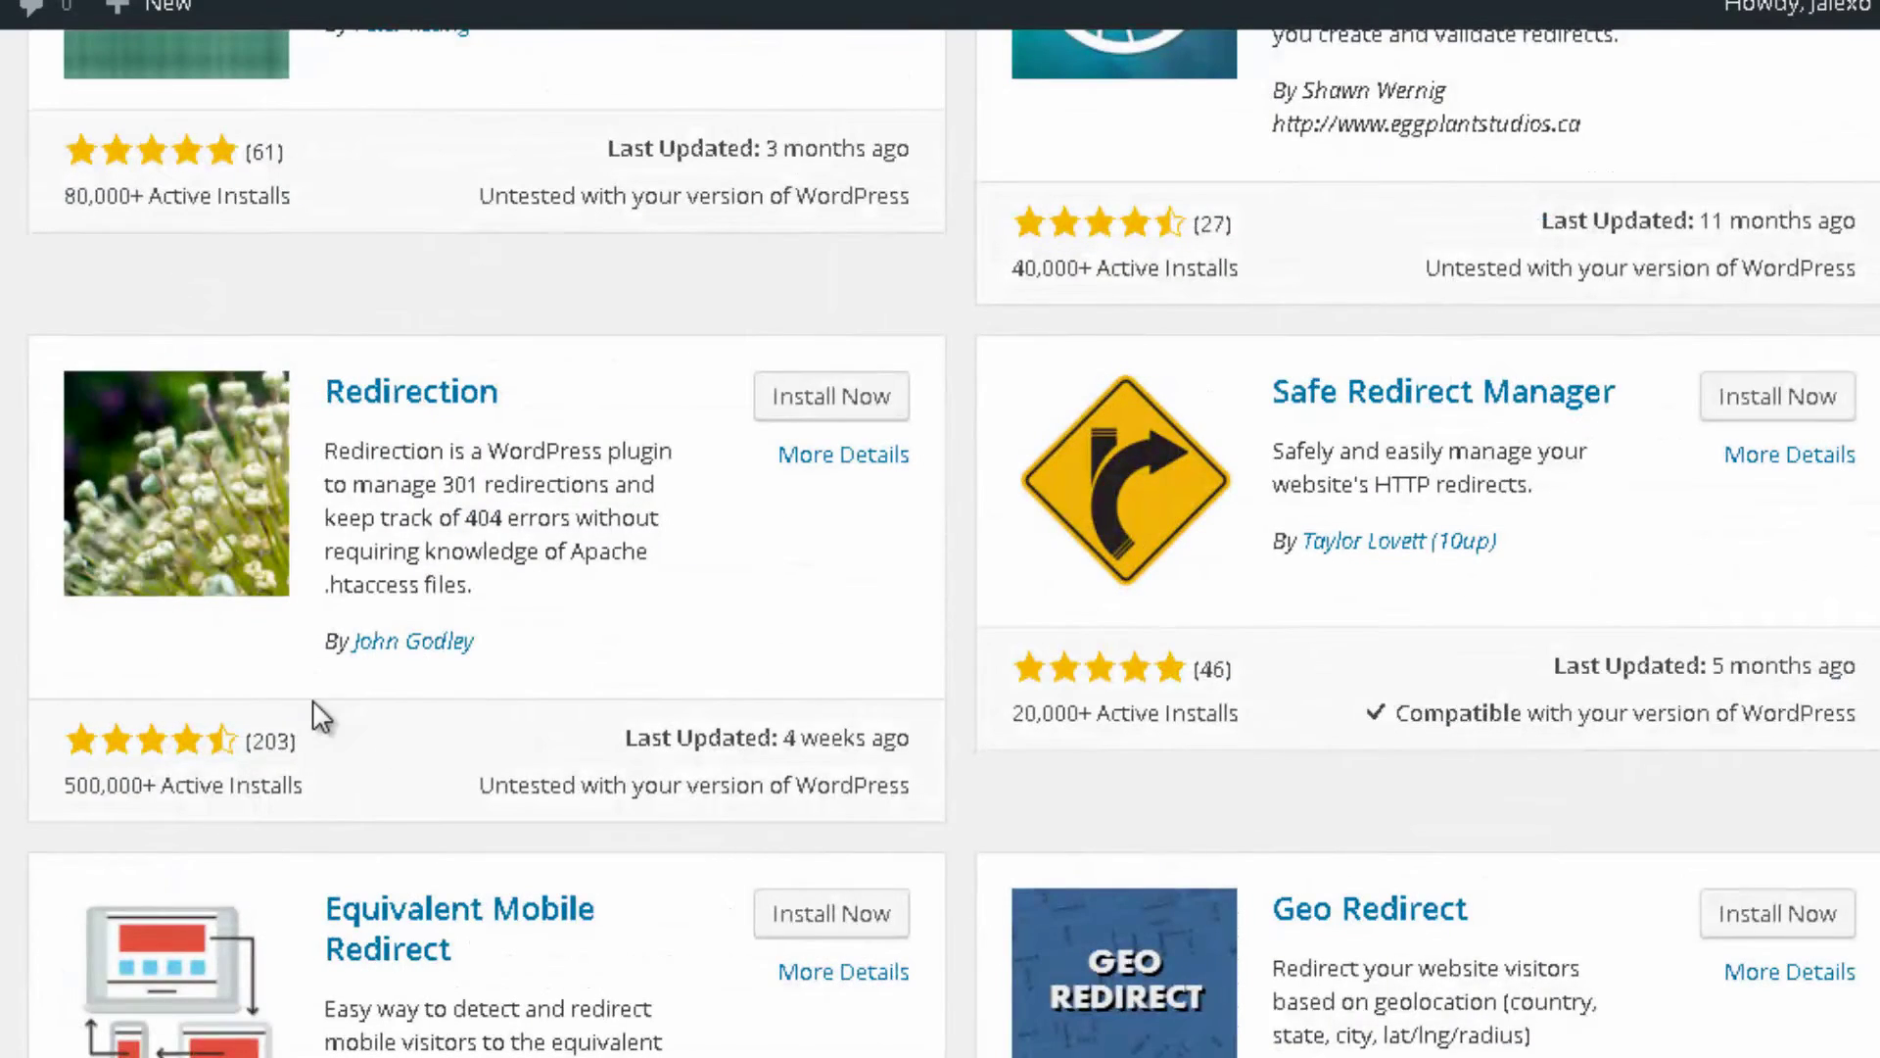
{"action": "scroll", "coordinate": [314, 700], "scroll_direction": "down", "scroll_amount": 2}
{"action": "scroll", "coordinate": [315, 722], "scroll_direction": "up", "scroll_amount": 2}
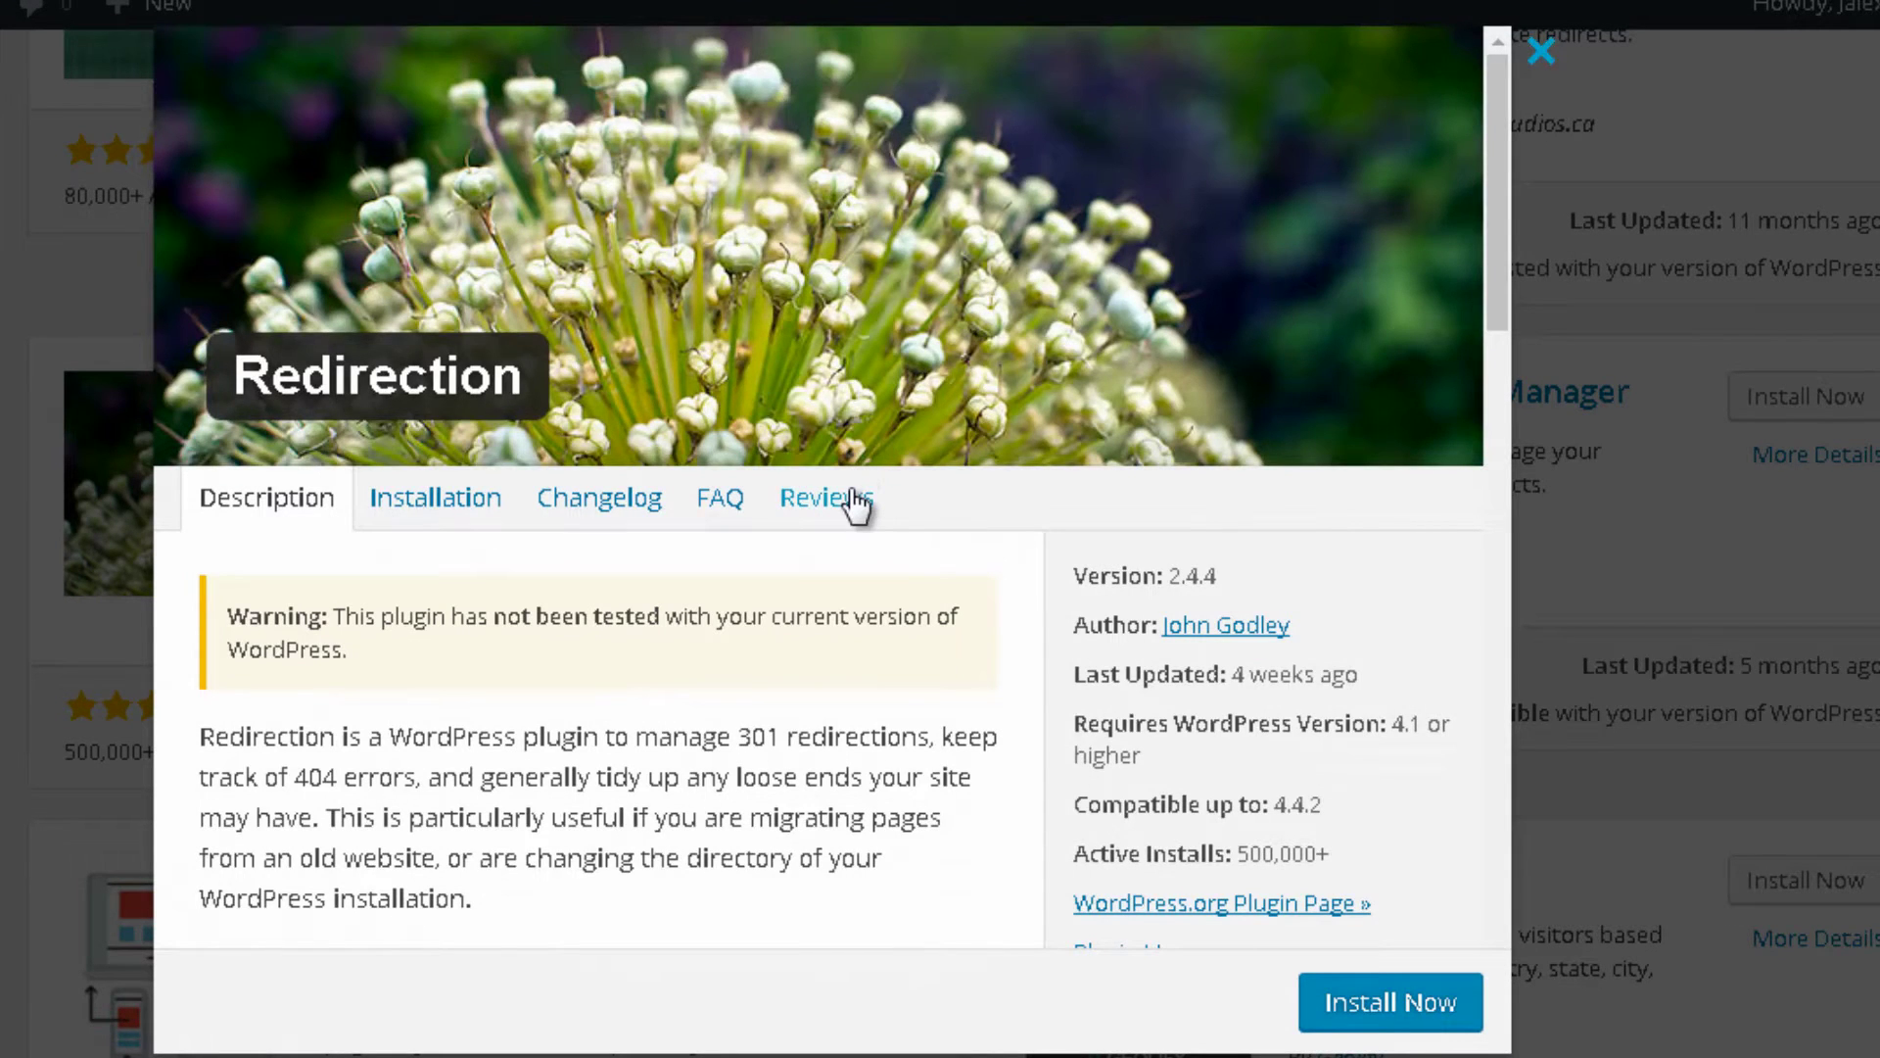
{"action": "scroll", "coordinate": [852, 548], "scroll_direction": "down", "scroll_amount": 5}
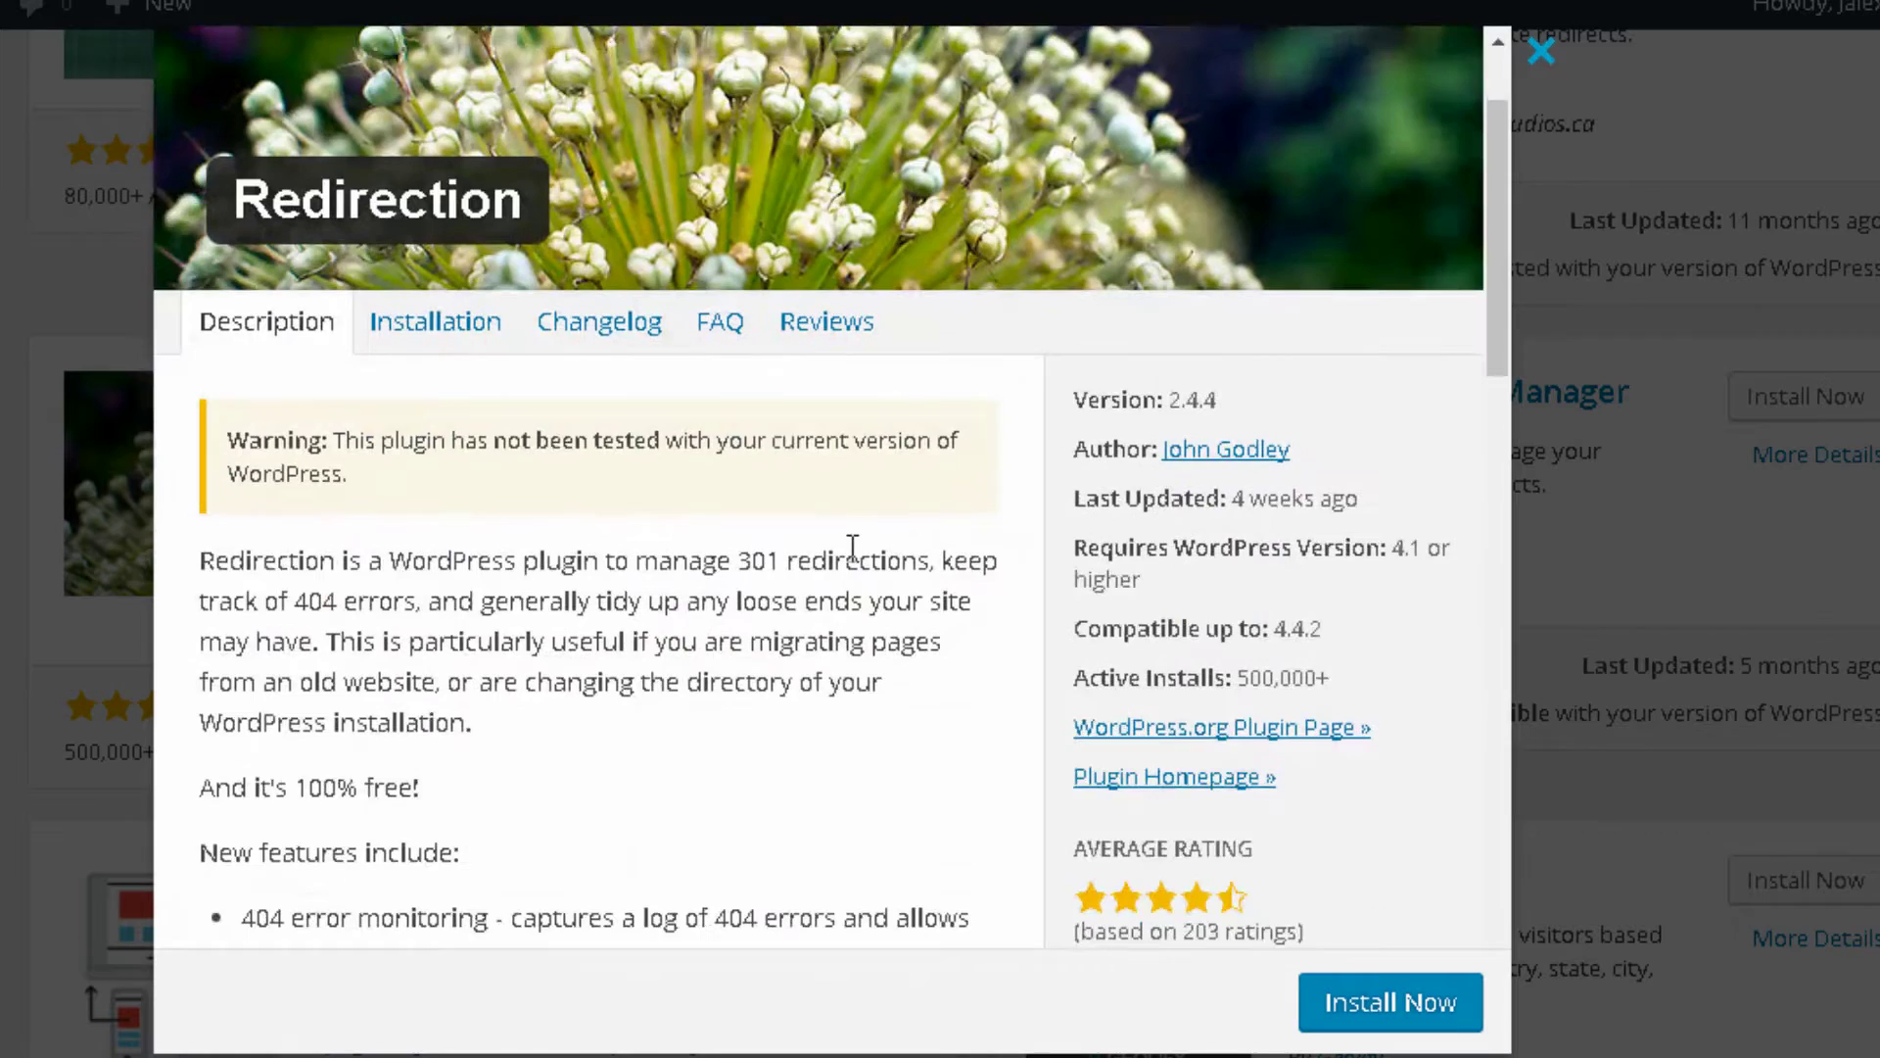
{"action": "scroll", "coordinate": [851, 553], "scroll_direction": "down", "scroll_amount": 6}
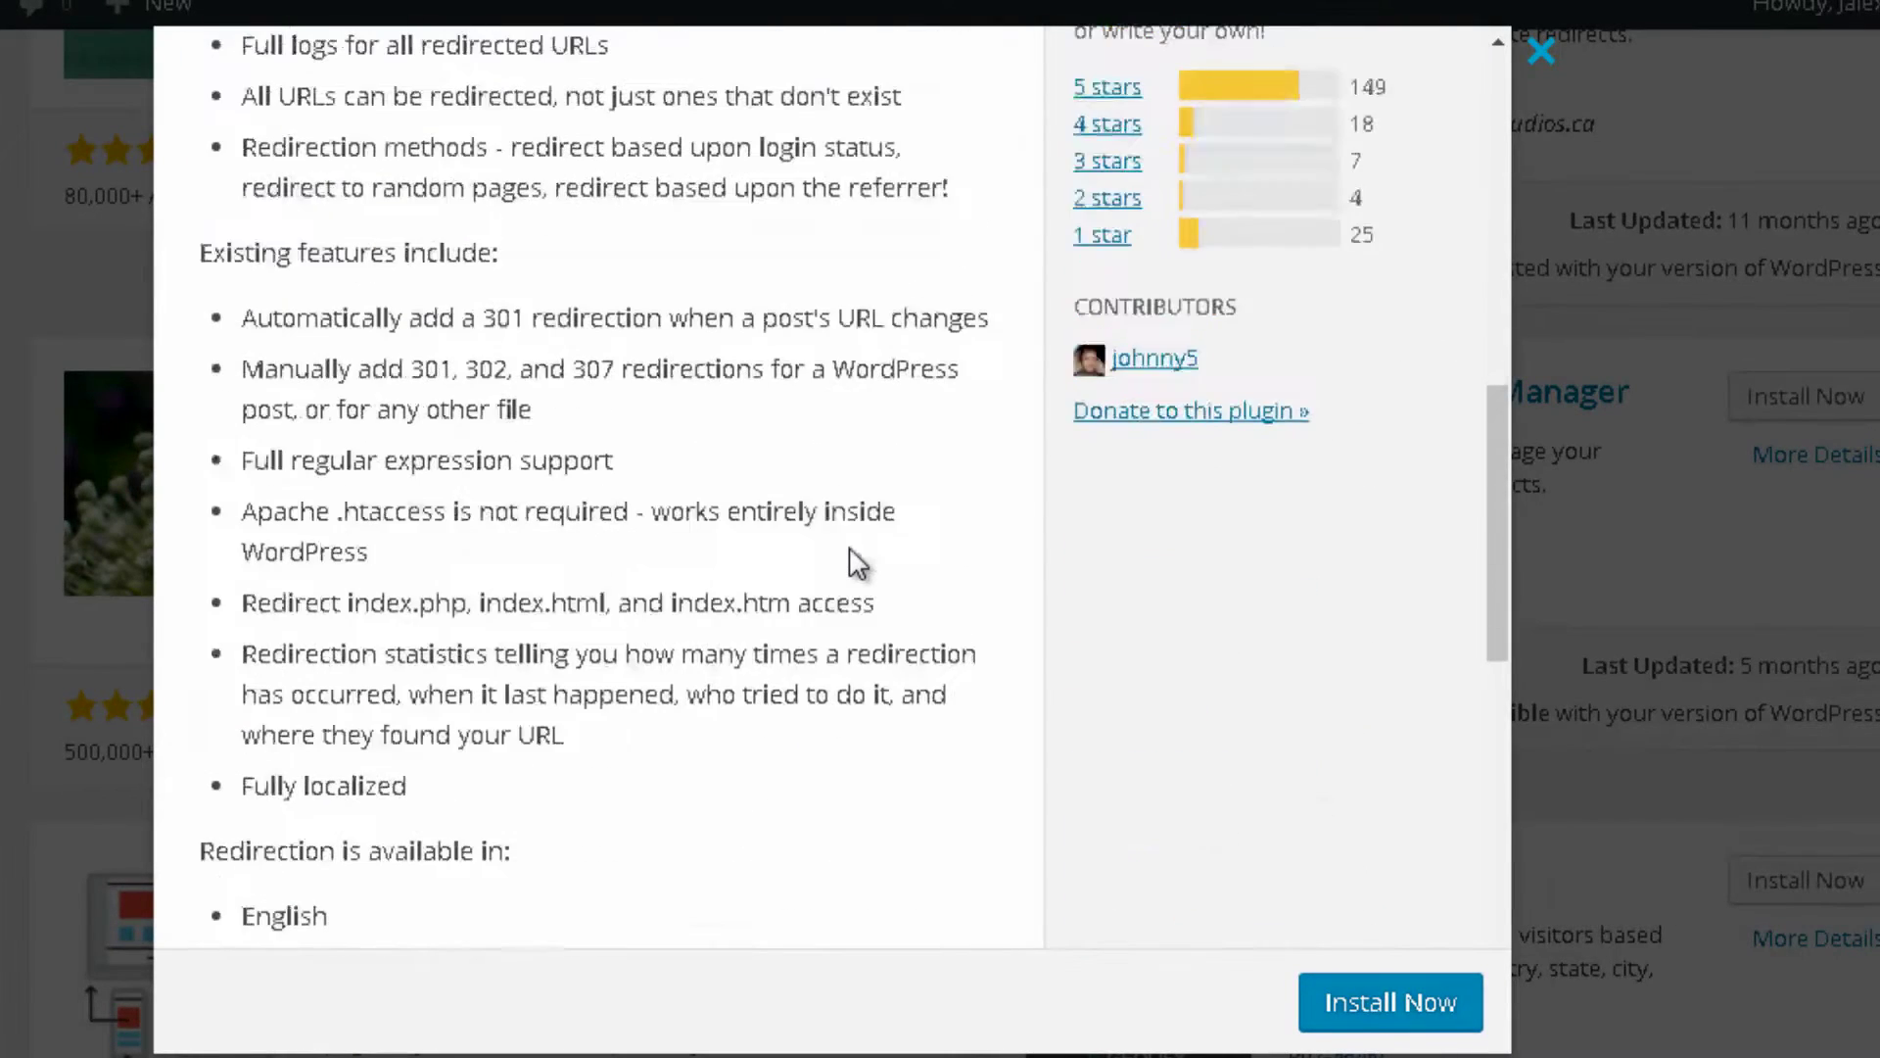
{"action": "scroll", "coordinate": [856, 560], "scroll_direction": "down", "scroll_amount": 5}
{"action": "scroll", "coordinate": [859, 565], "scroll_direction": "down", "scroll_amount": 5}
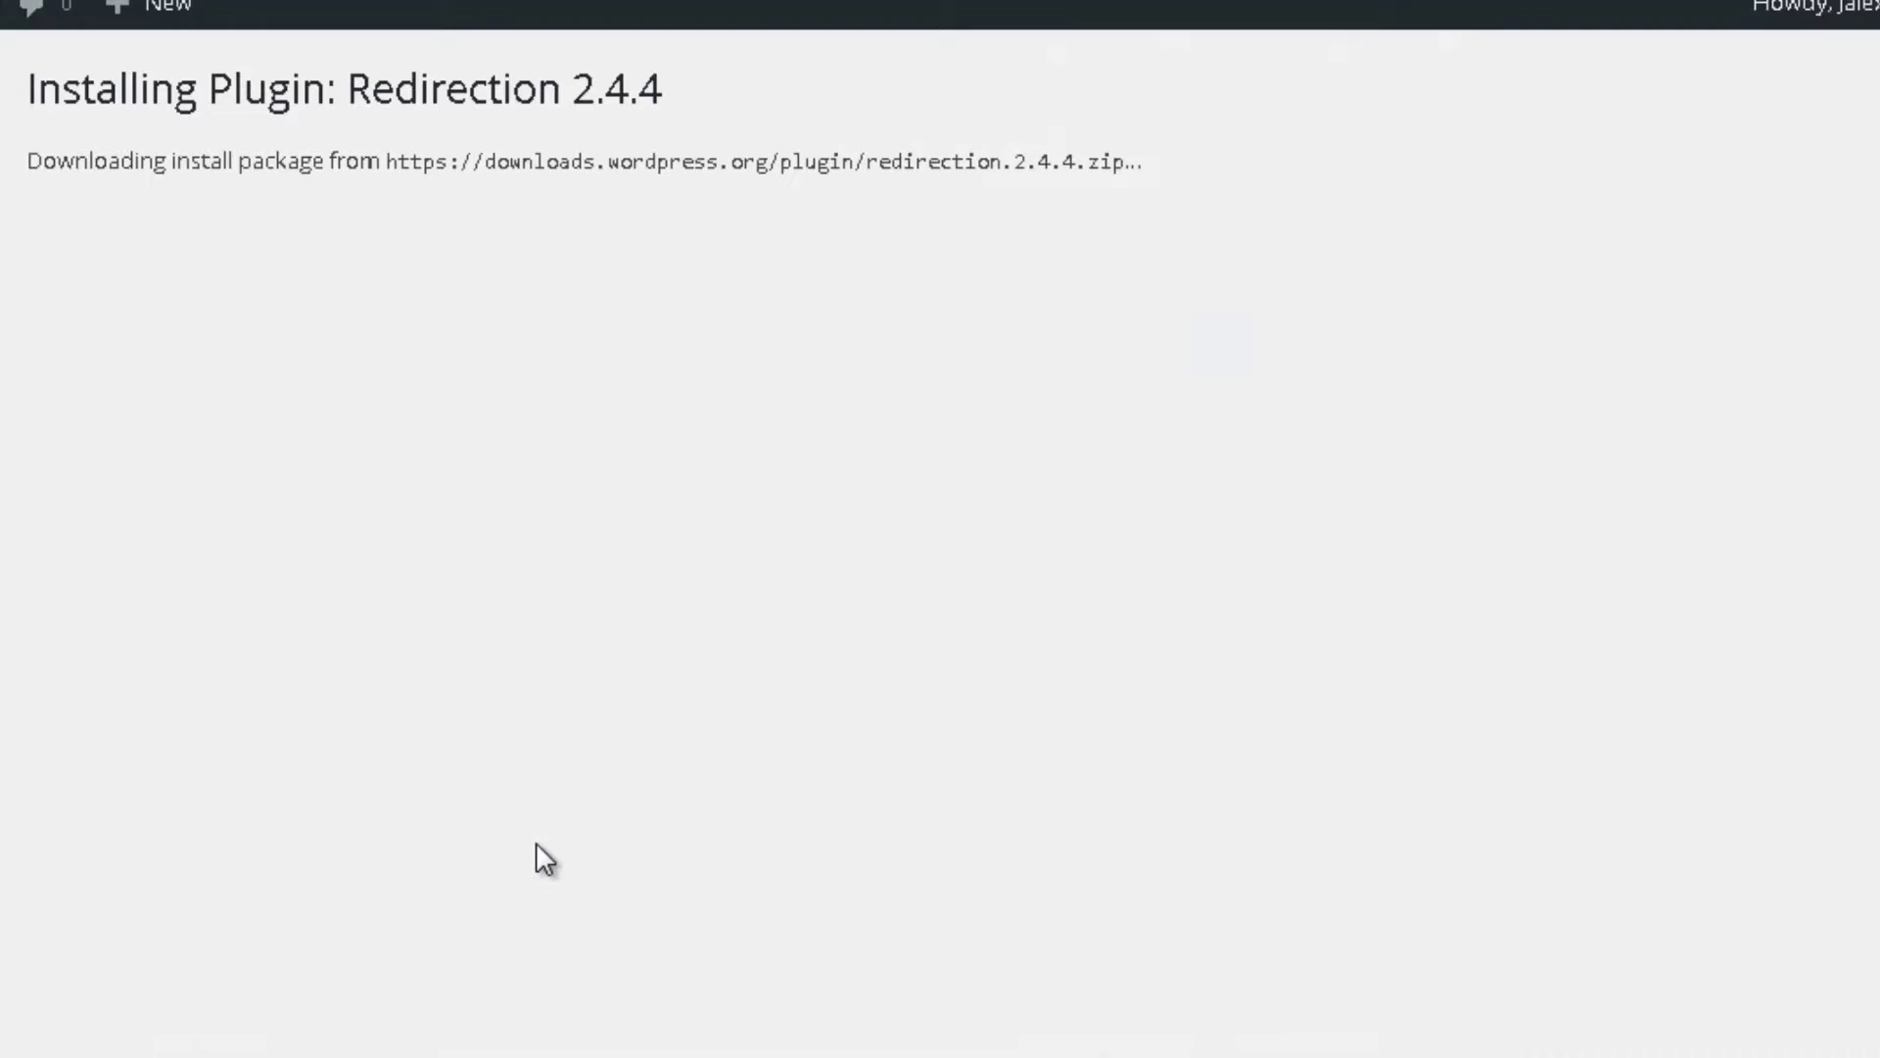
Step: Activate Redirection and review its Options page with the log and import settings
{"action": "left_click", "coordinate": [169, 388]}
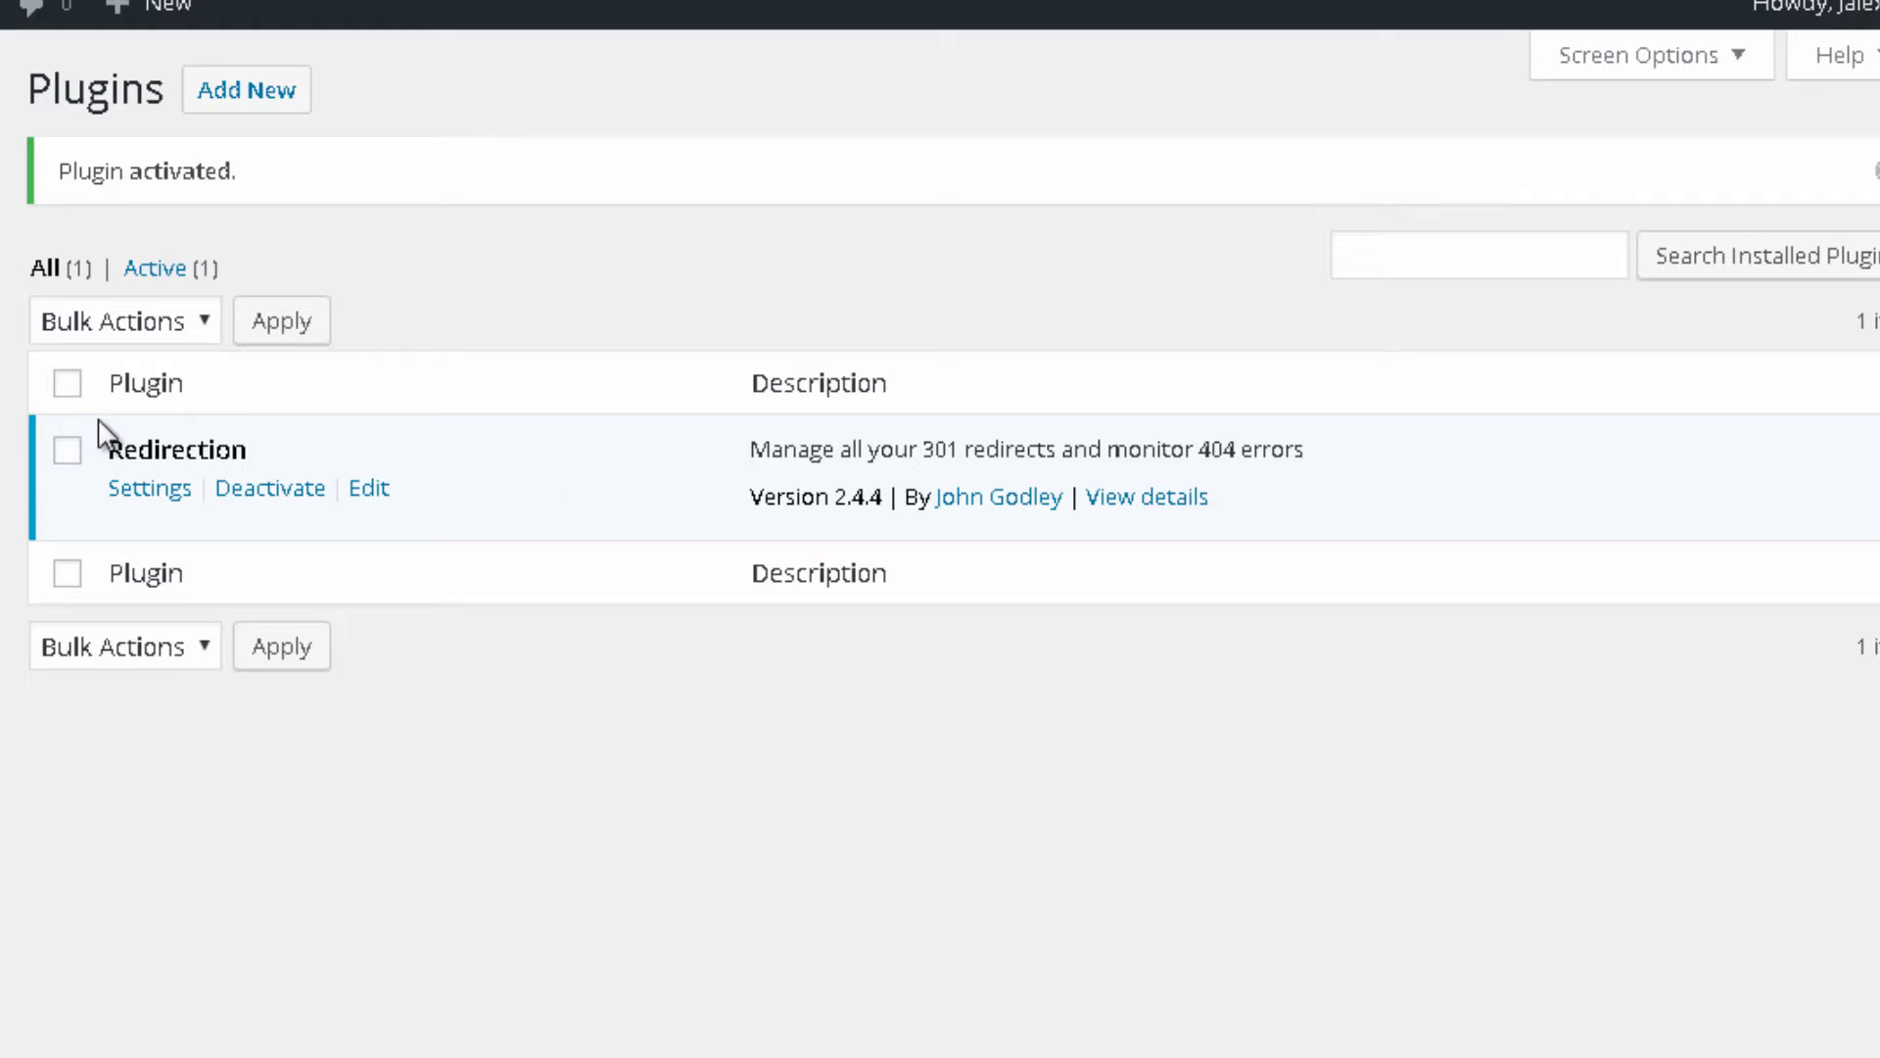
{"action": "left_click", "coordinate": [163, 494]}
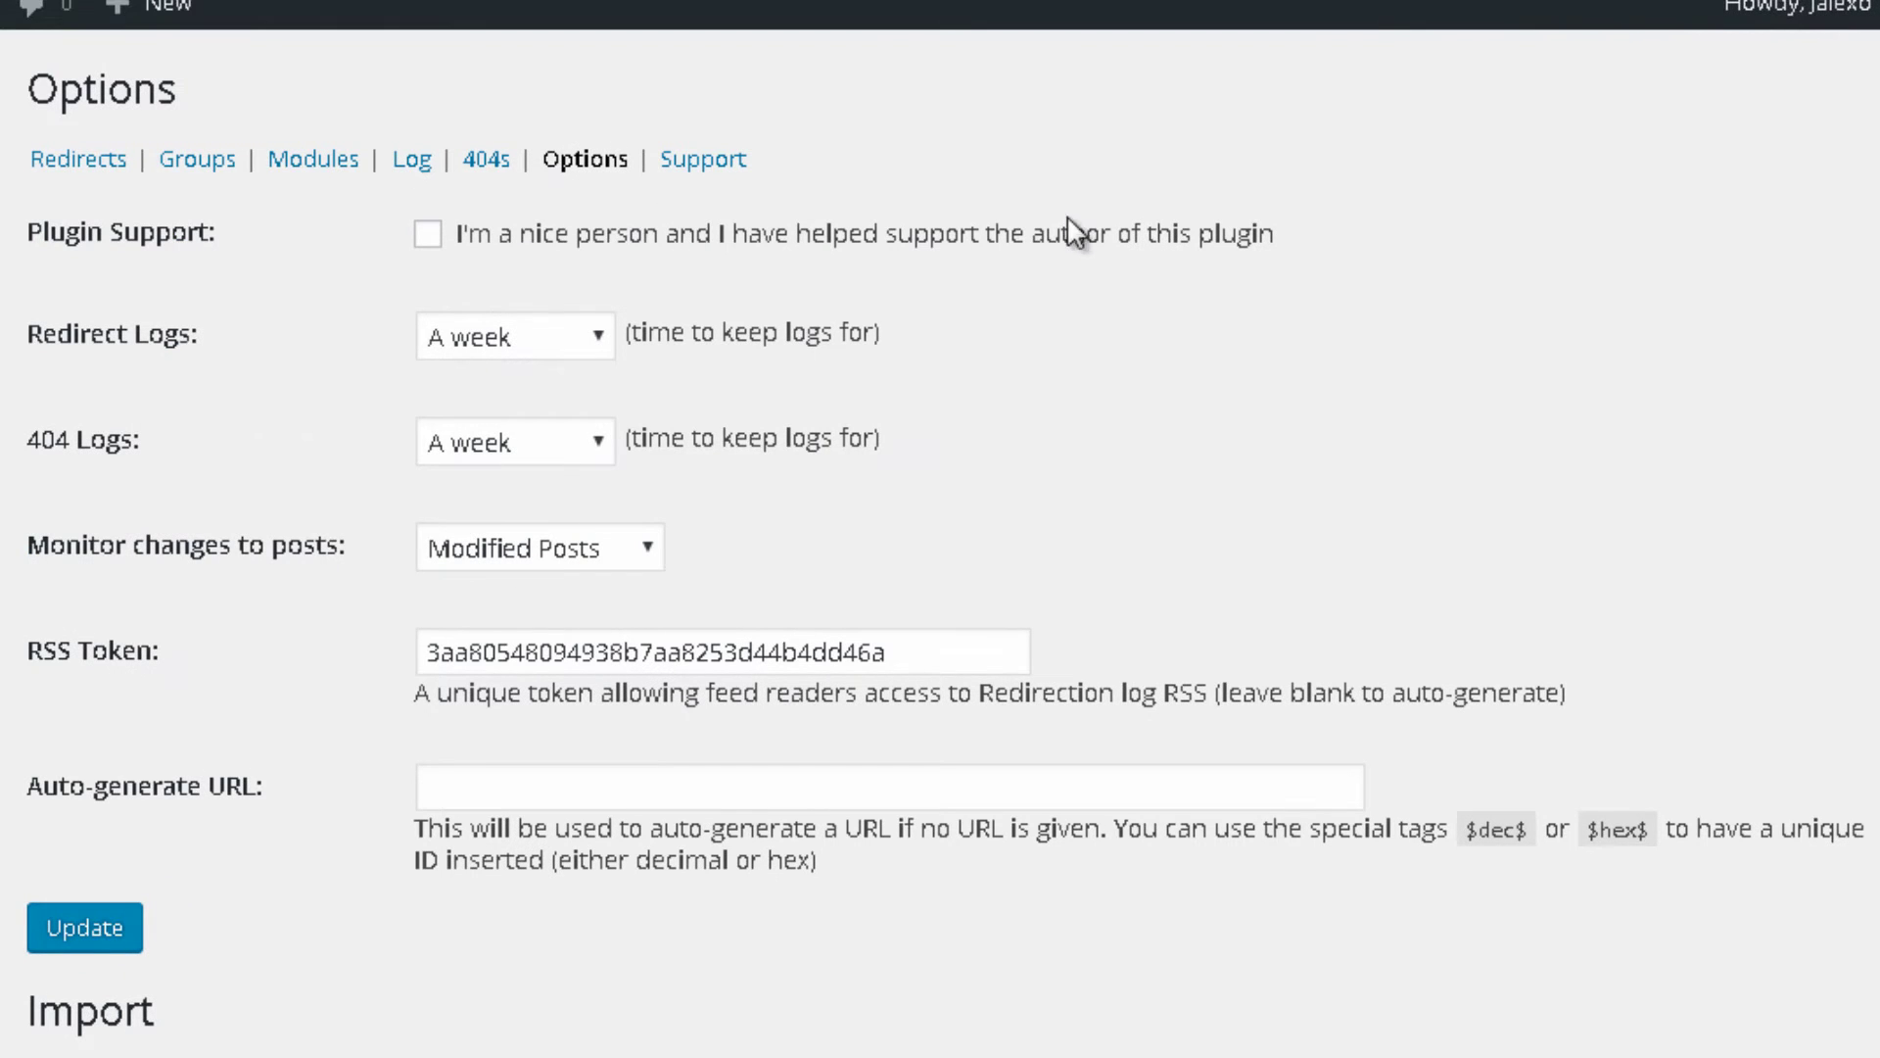
{"action": "scroll", "coordinate": [1024, 788], "scroll_direction": "down", "scroll_amount": 2}
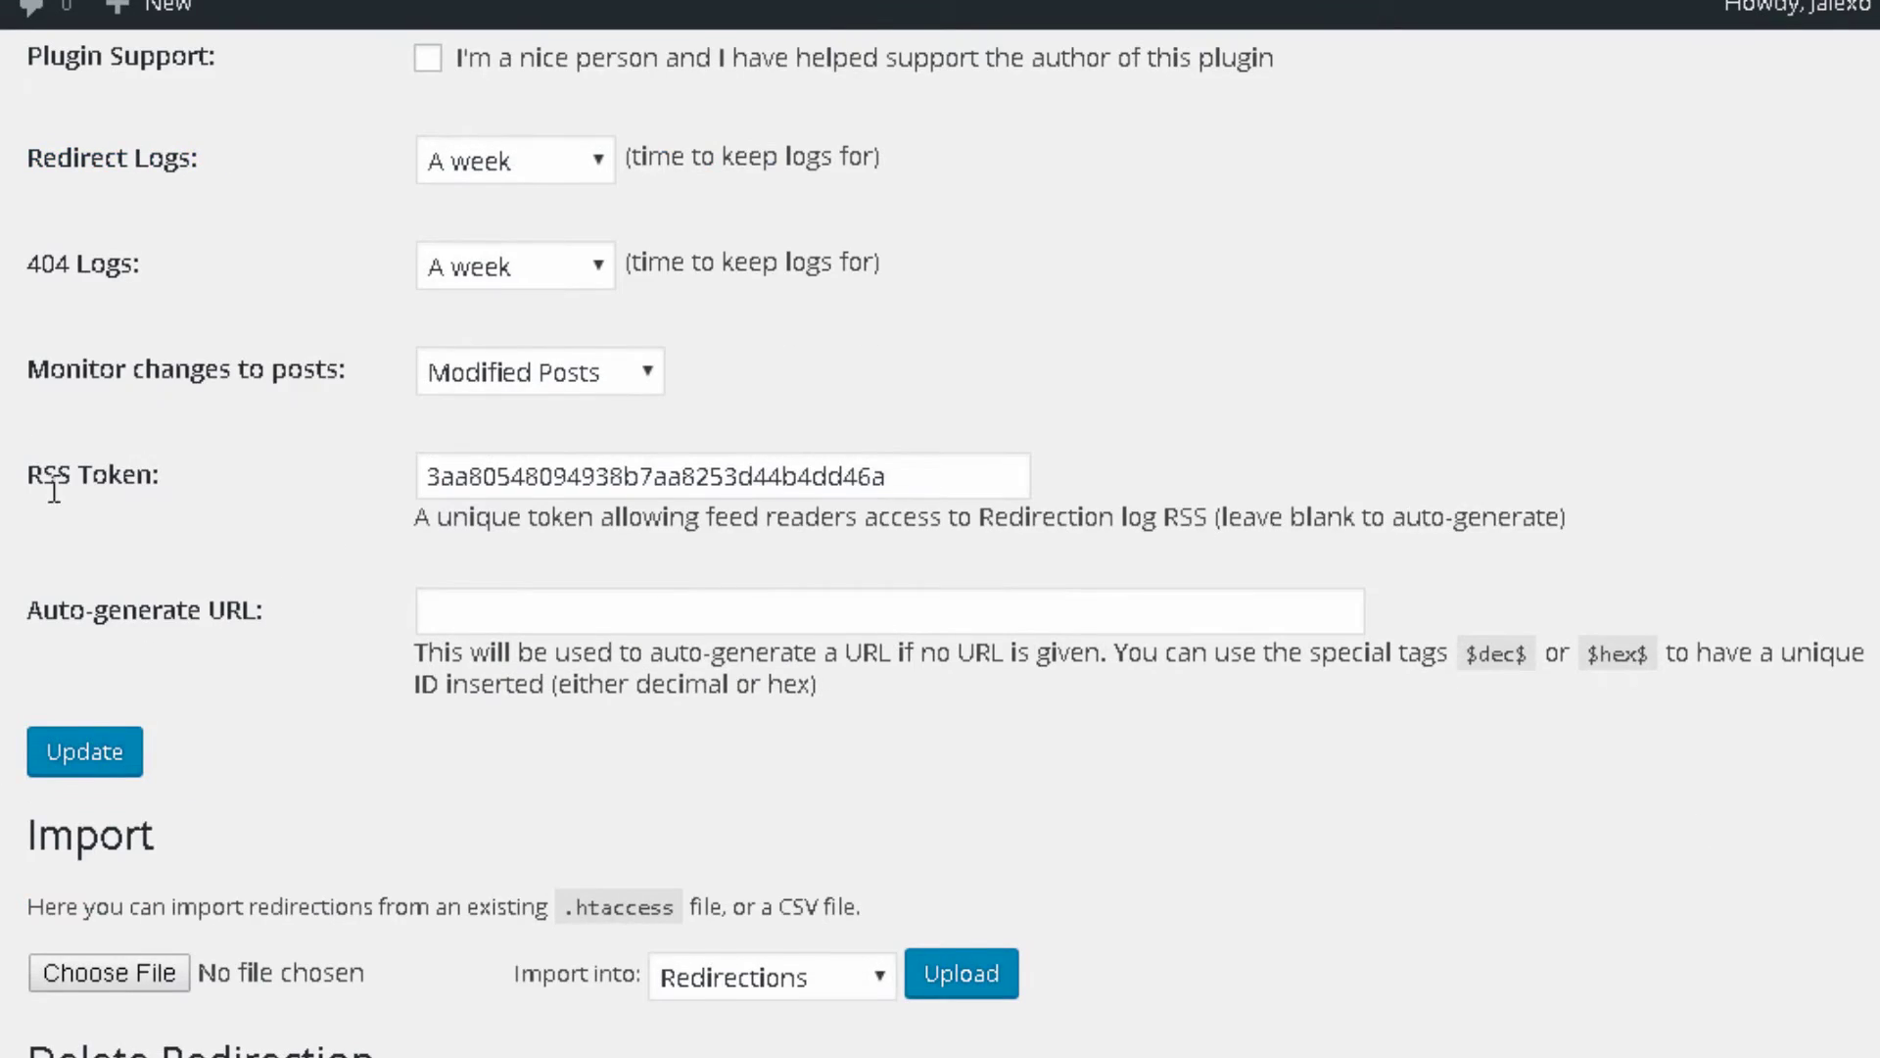
{"action": "scroll", "coordinate": [54, 491], "scroll_direction": "down", "scroll_amount": 2}
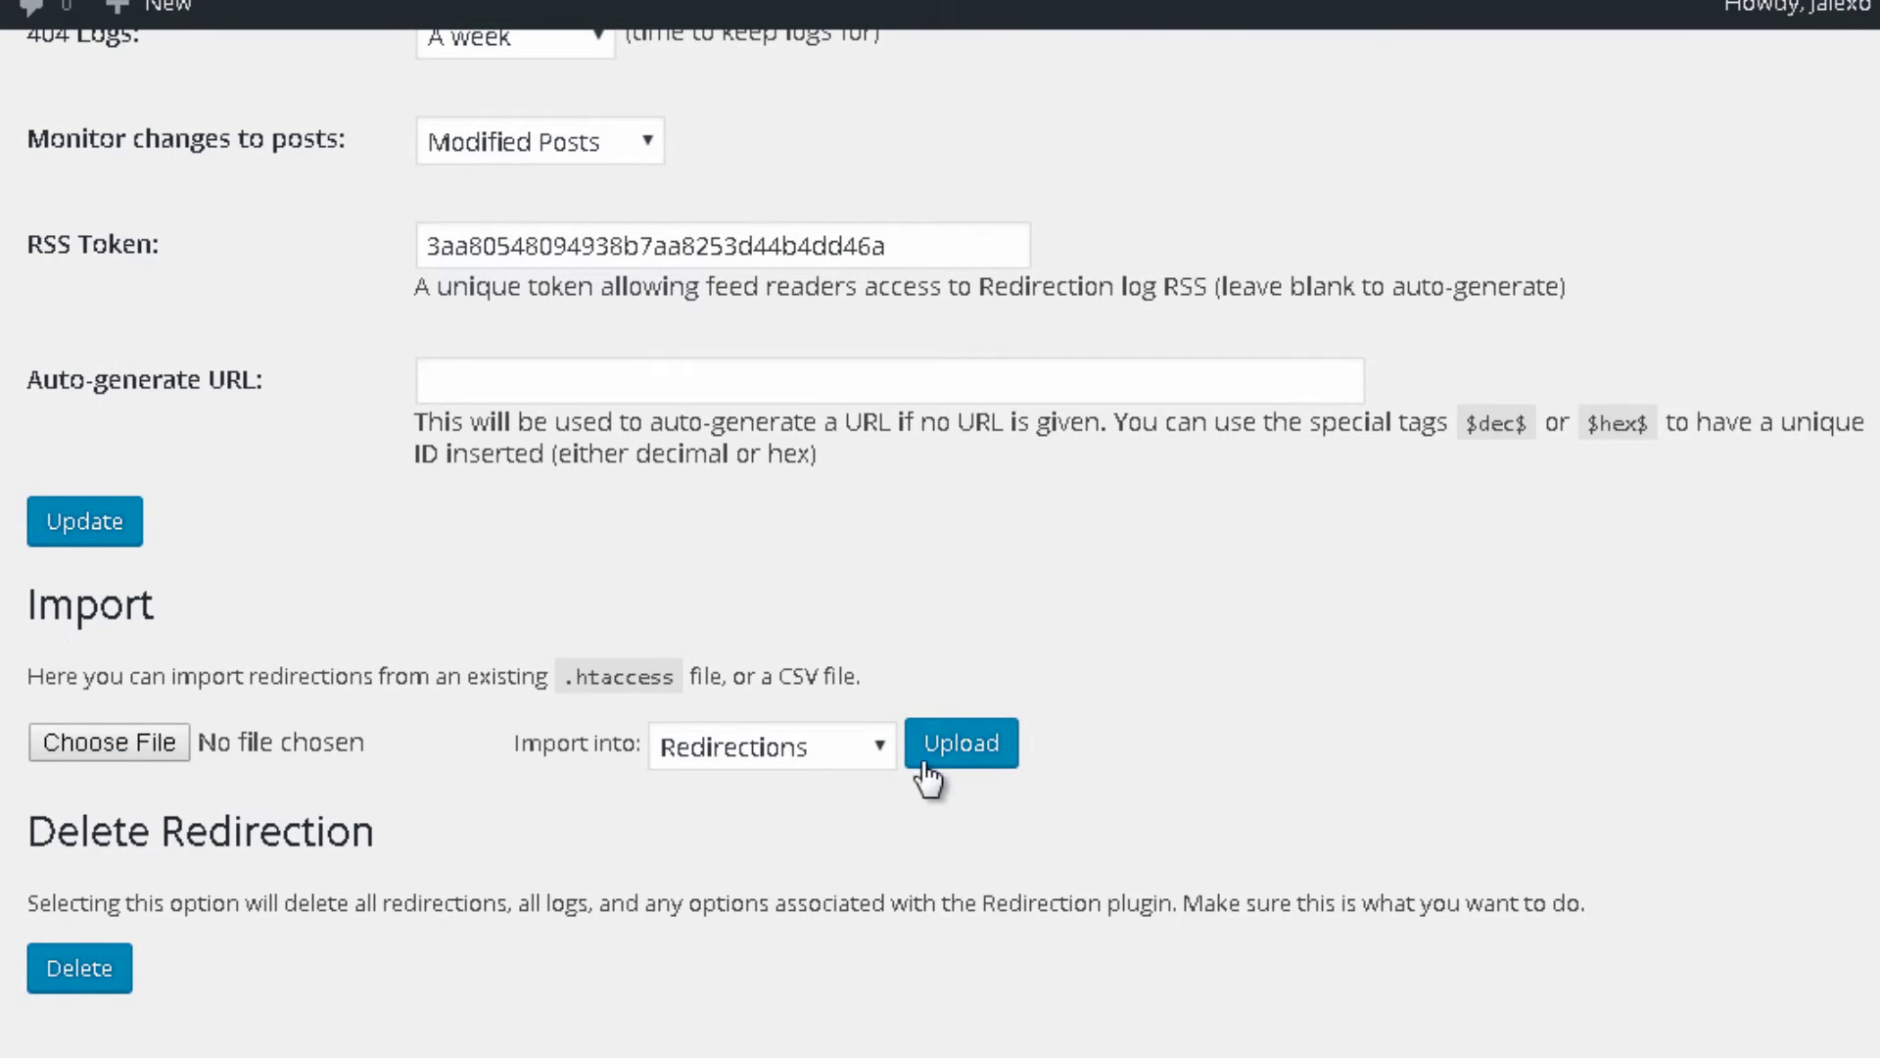
{"action": "scroll", "coordinate": [923, 759], "scroll_direction": "up", "scroll_amount": 4}
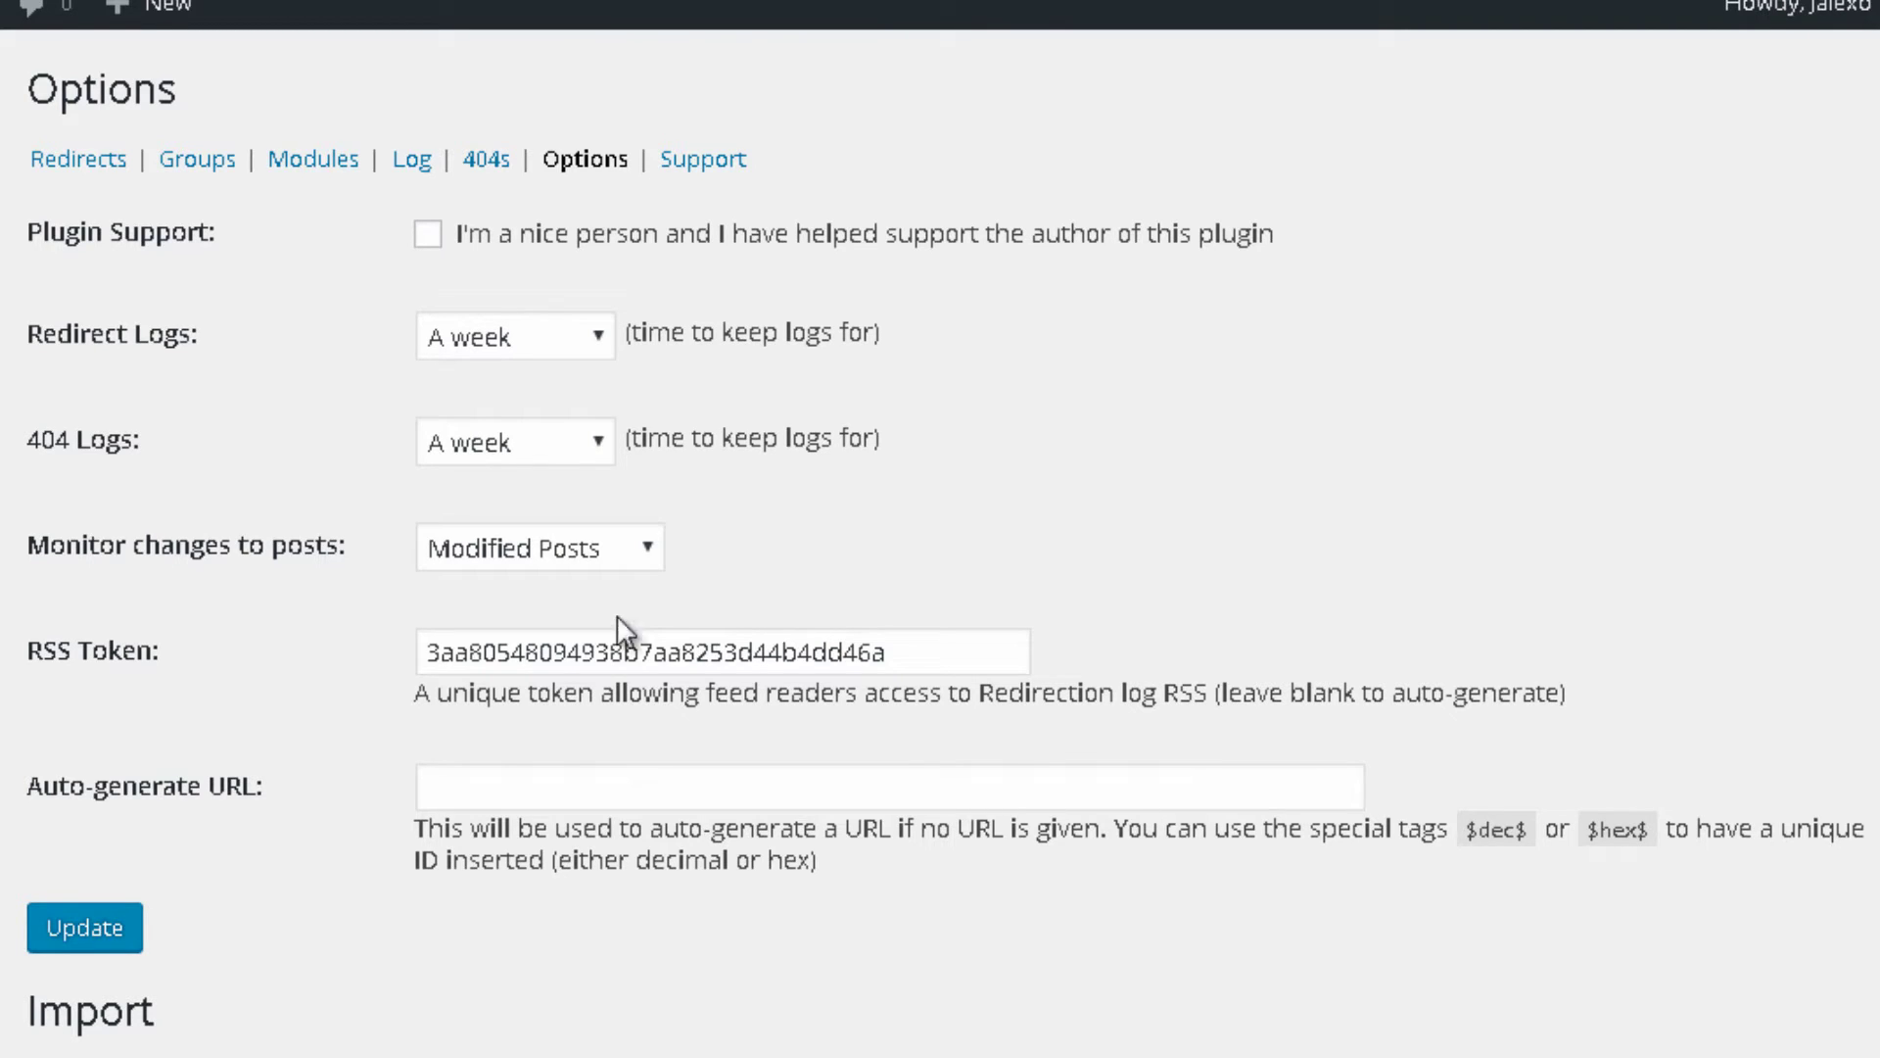
{"action": "left_click", "coordinate": [88, 164]}
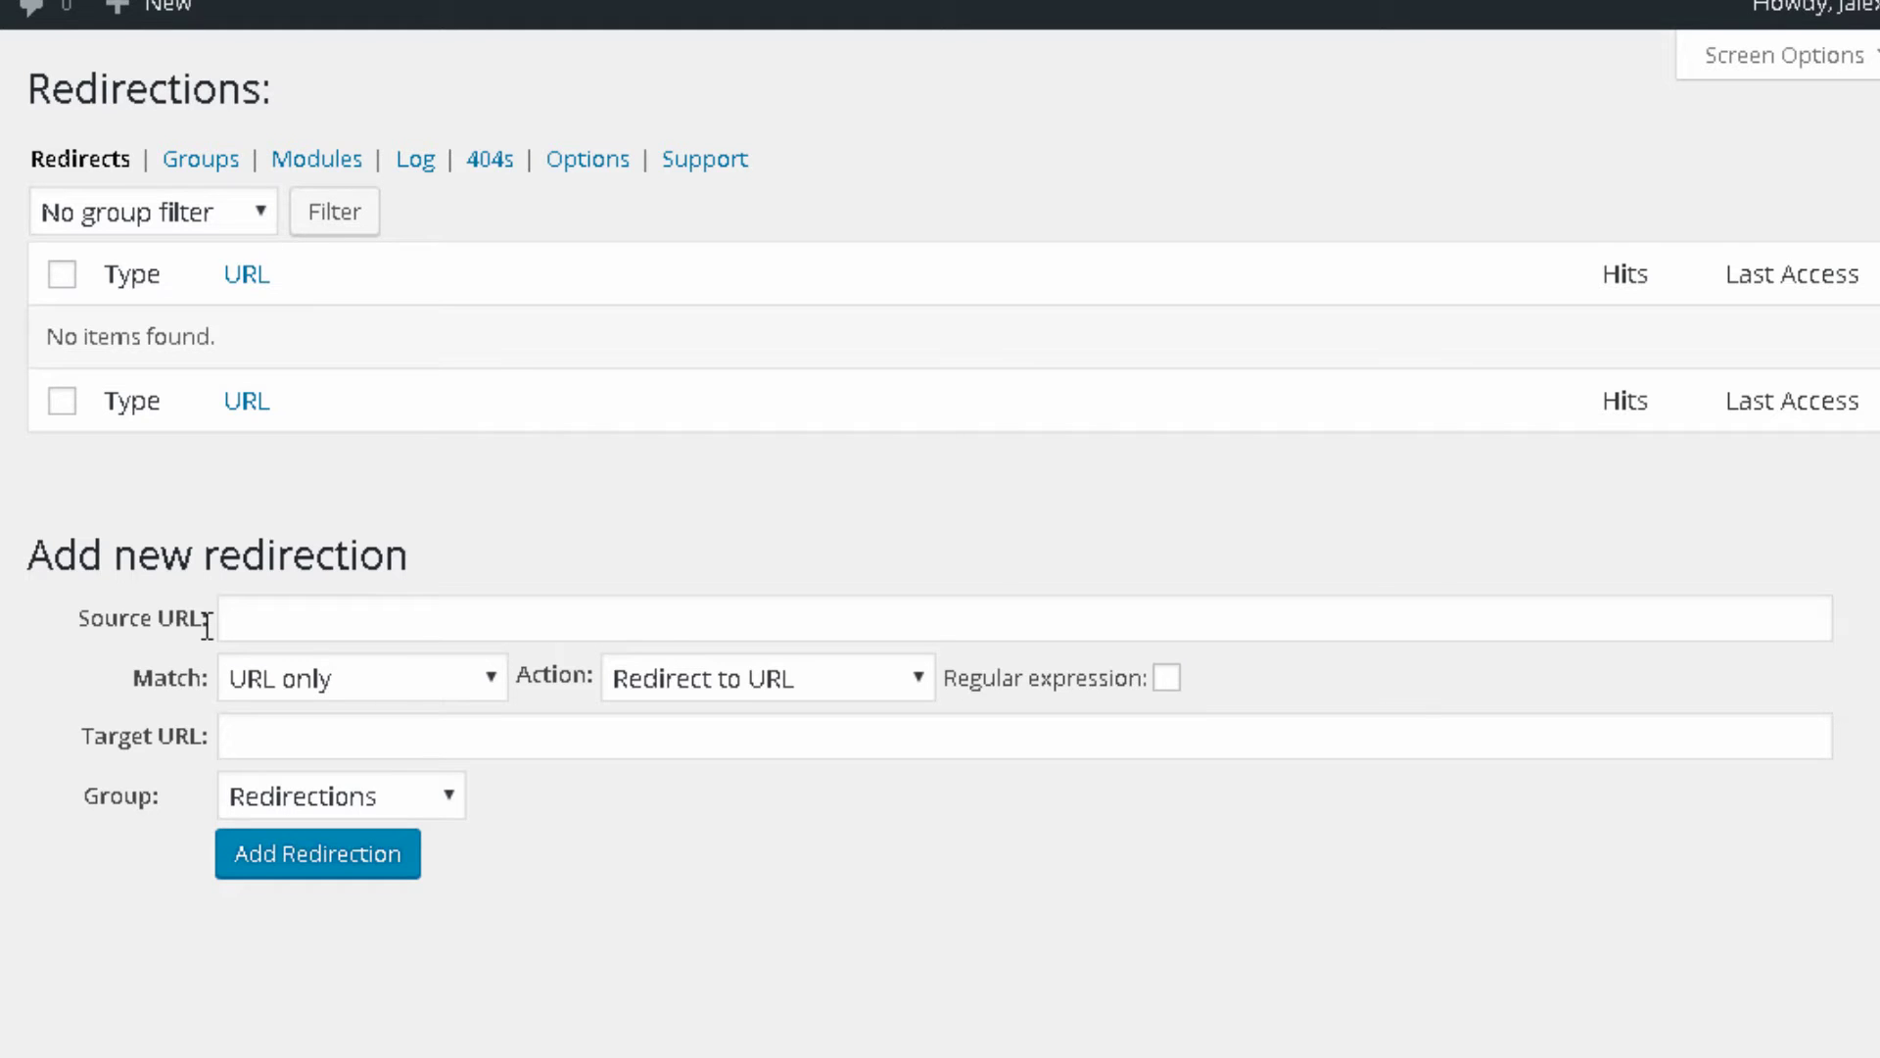
{"action": "left_click", "coordinate": [738, 39]}
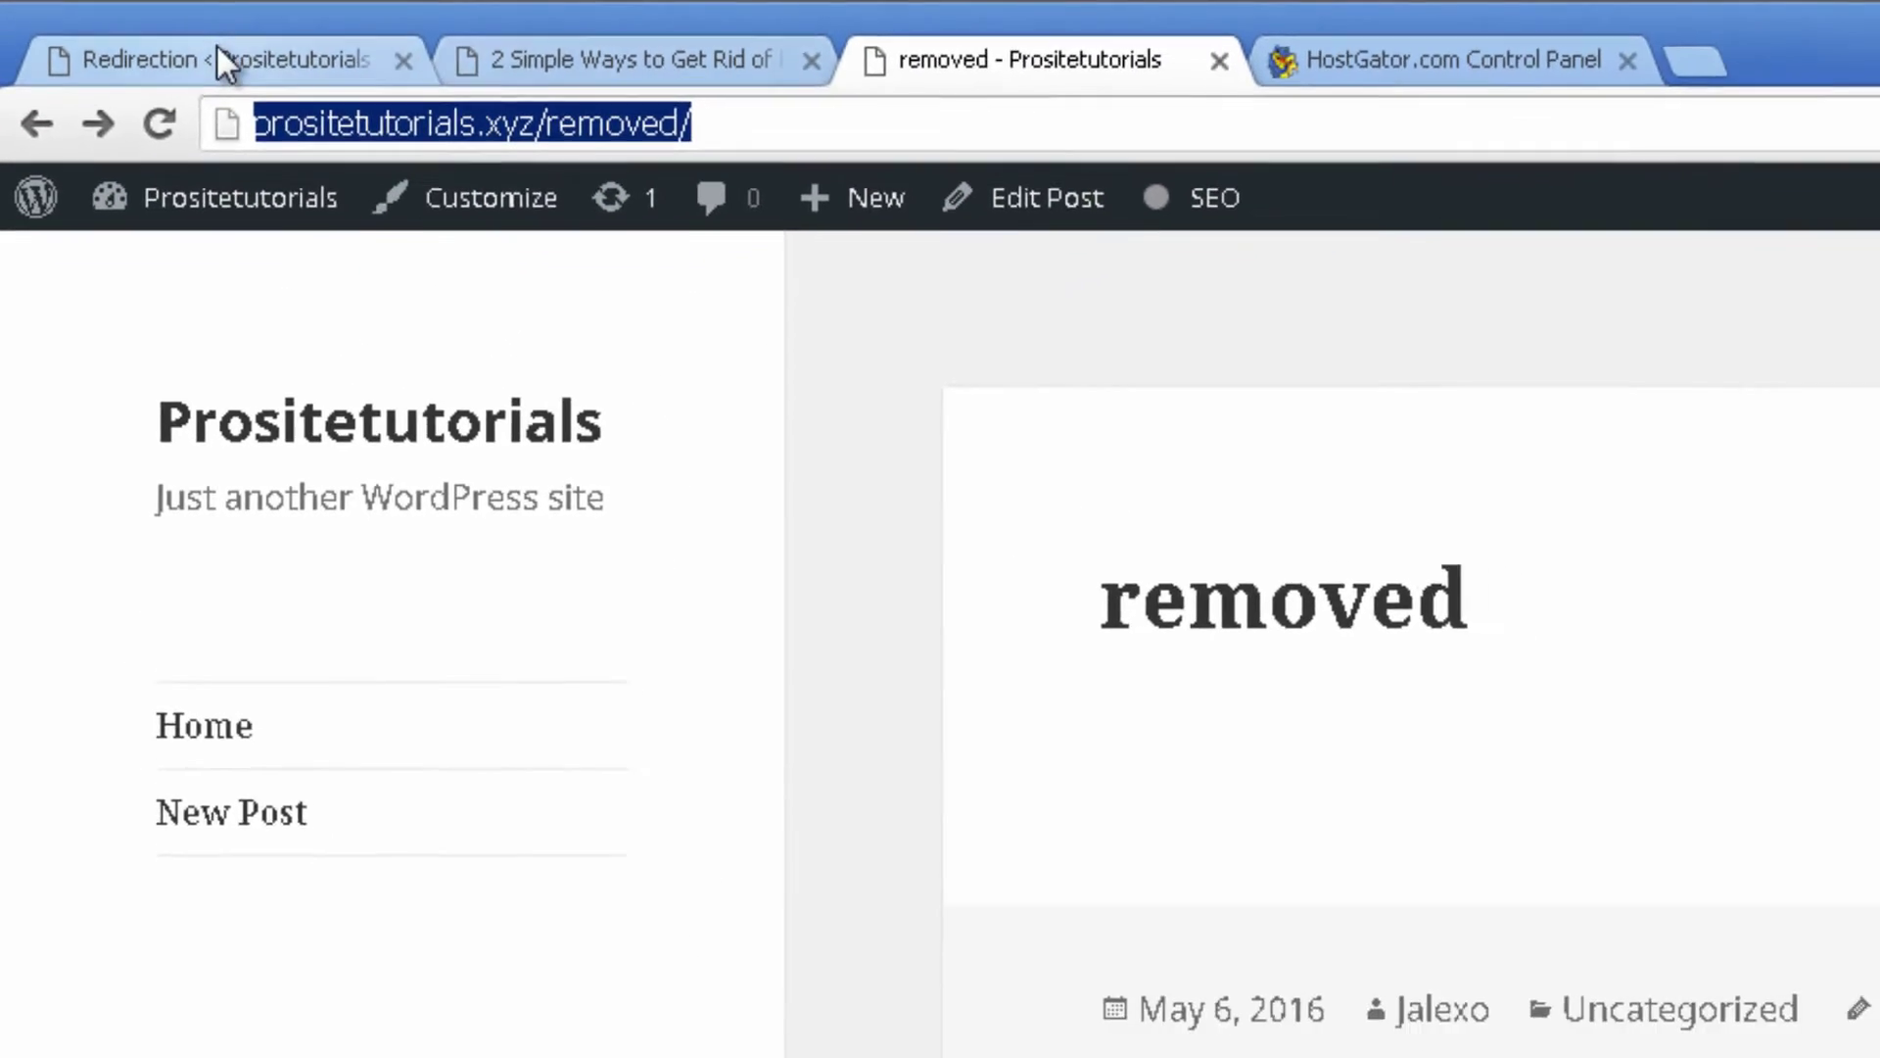
{"action": "left_click", "coordinate": [215, 45]}
{"action": "left_click", "coordinate": [540, 652]}
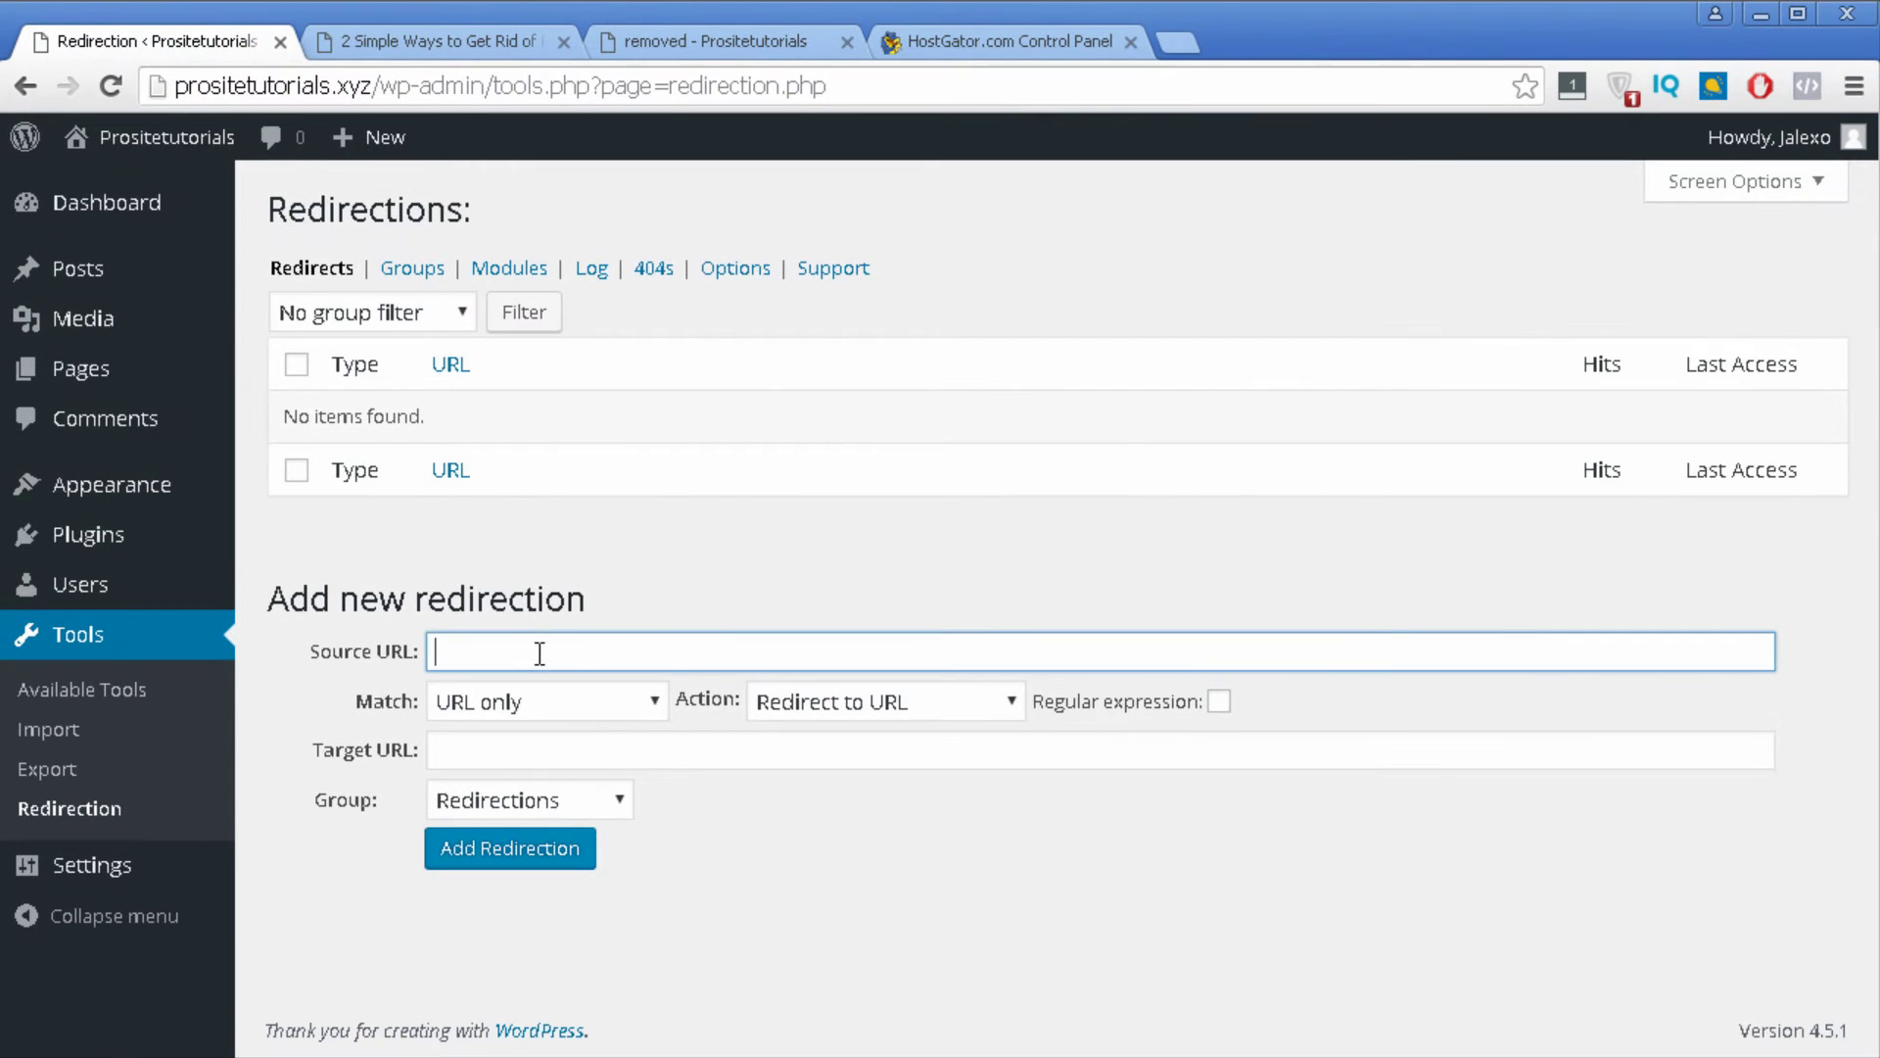
{"action": "type", "text": "http://prositetutorials.xyz/removed/"}
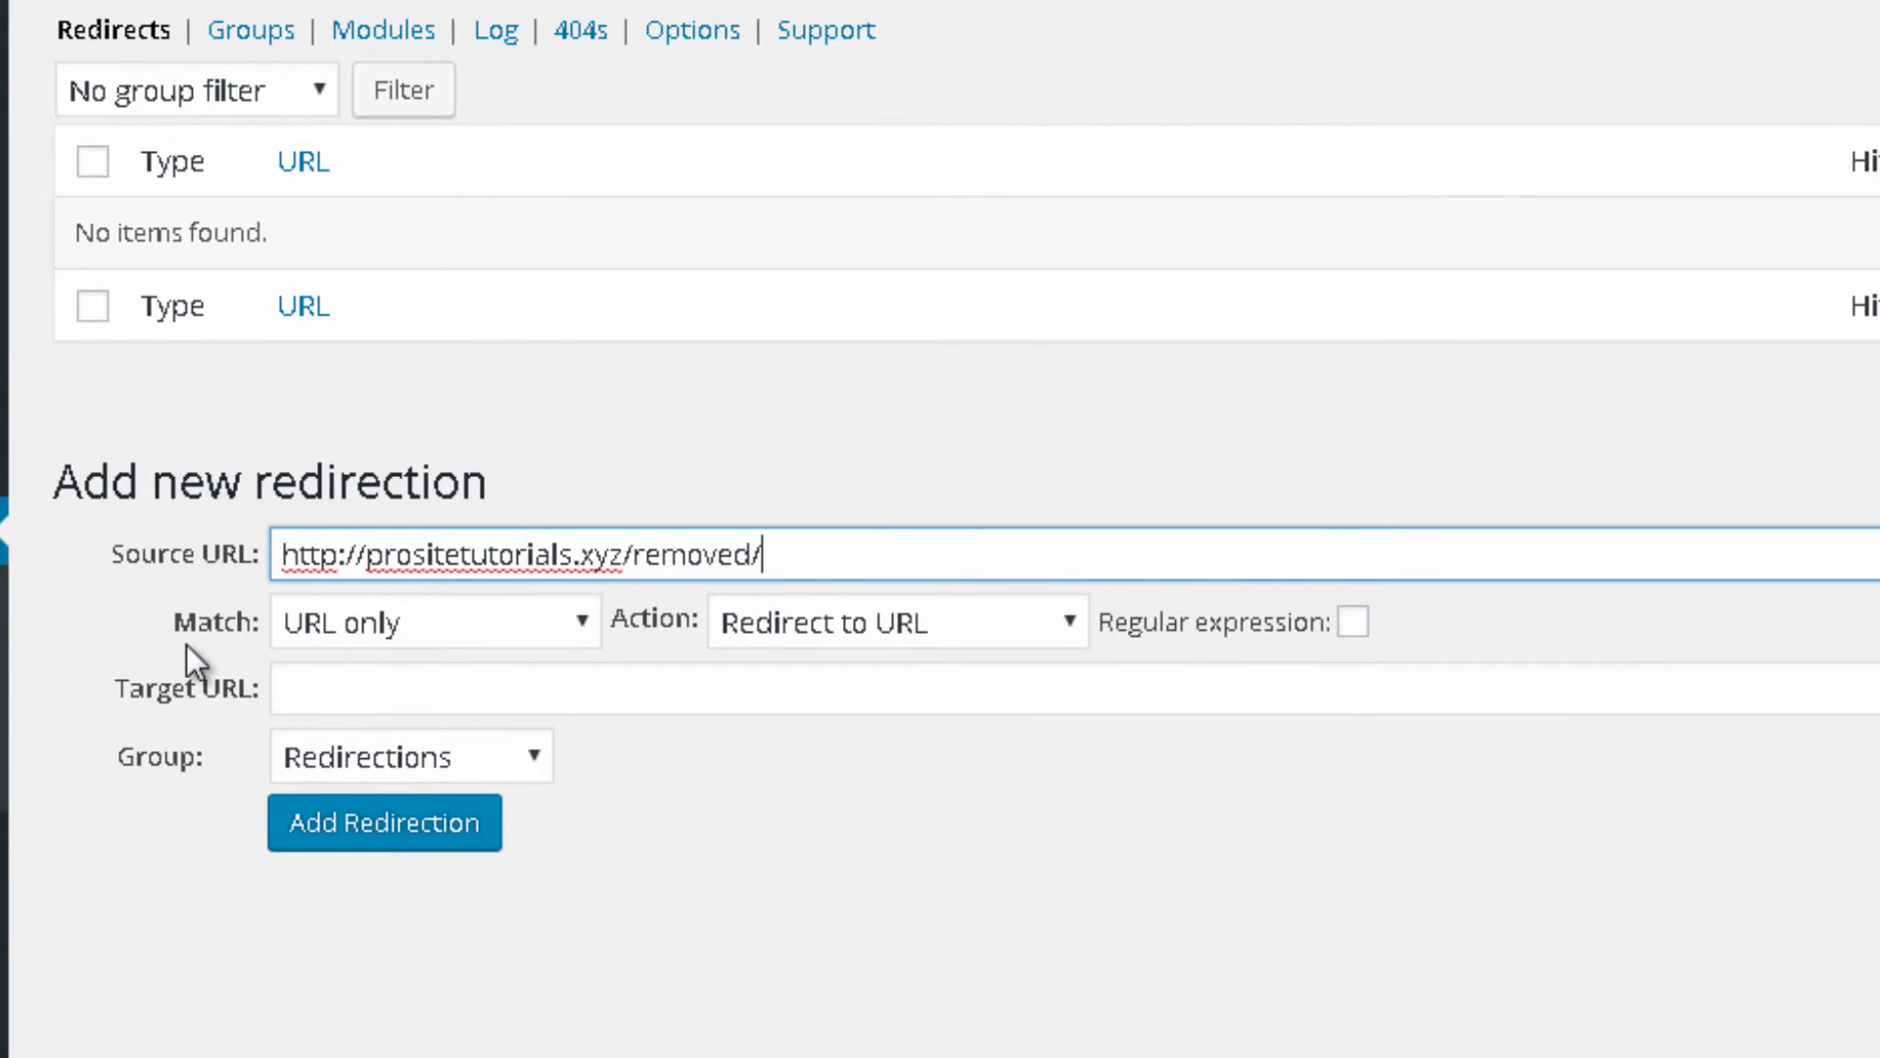
{"action": "left_click", "coordinate": [433, 631]}
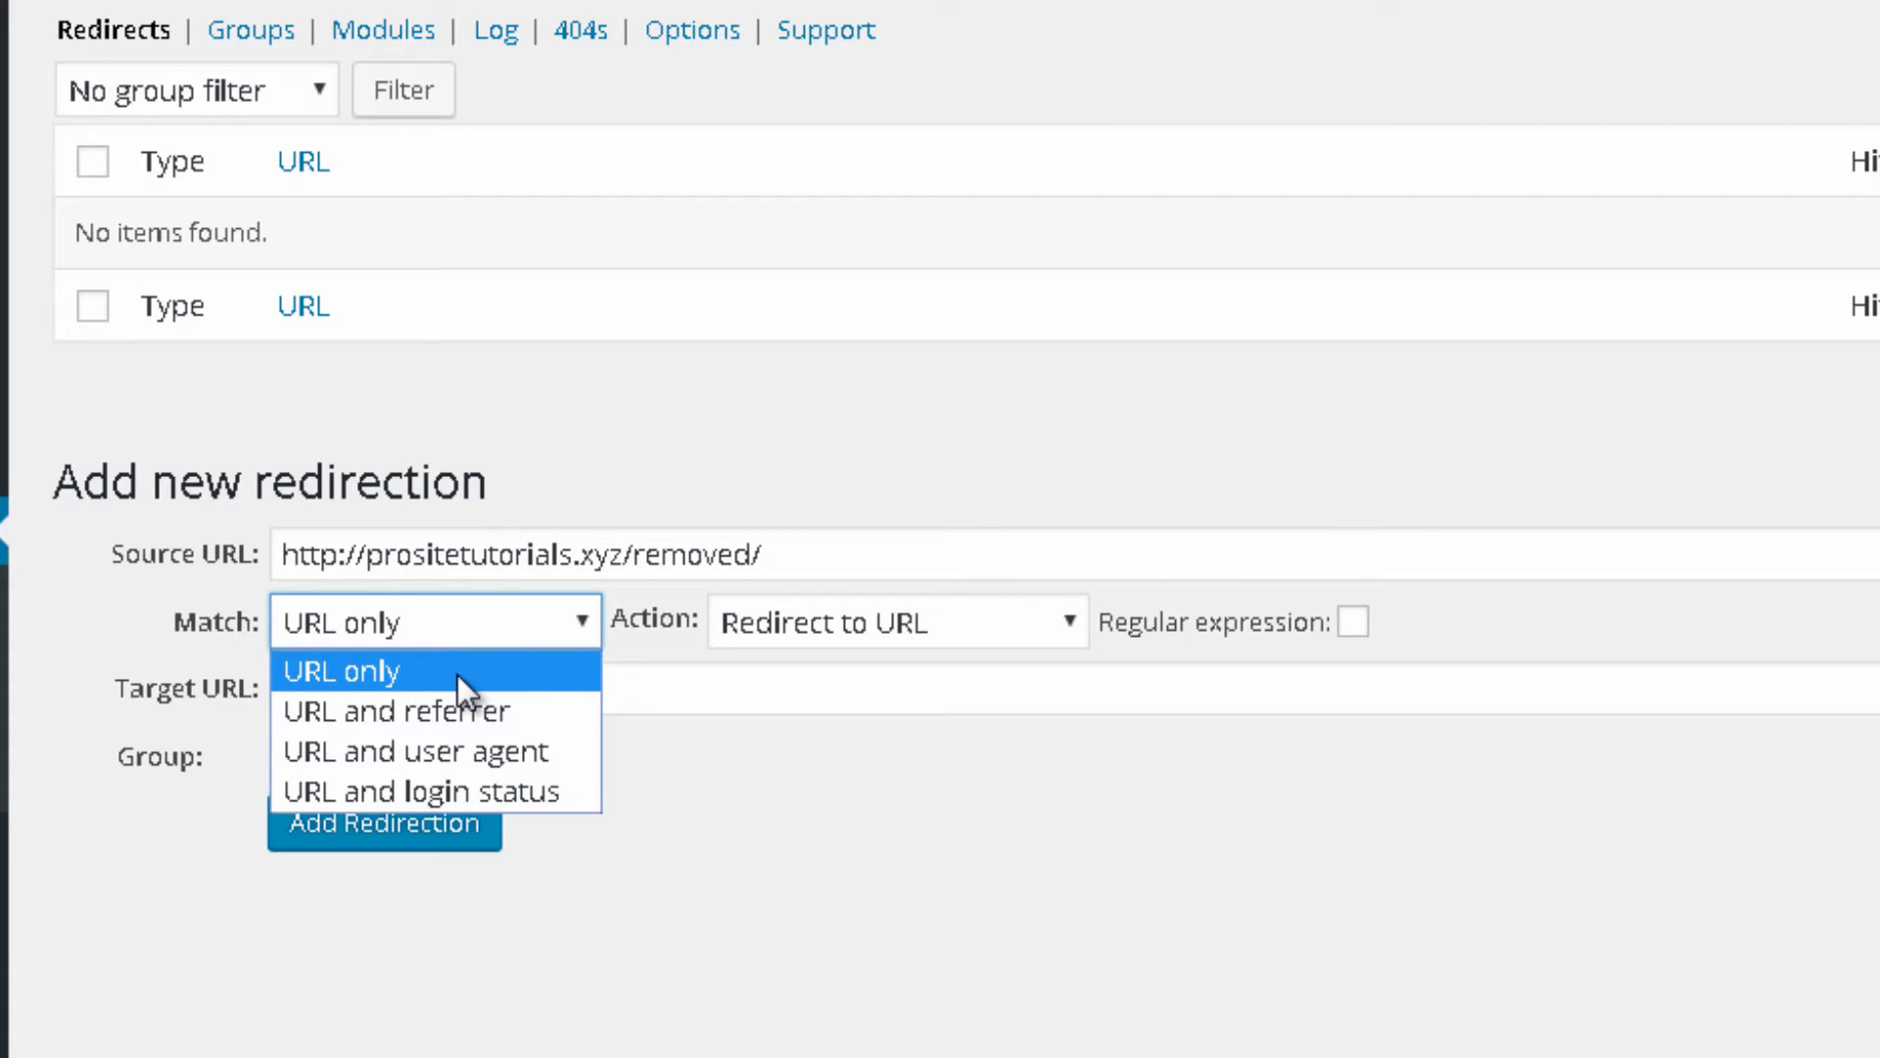
{"action": "left_click", "coordinate": [456, 674]}
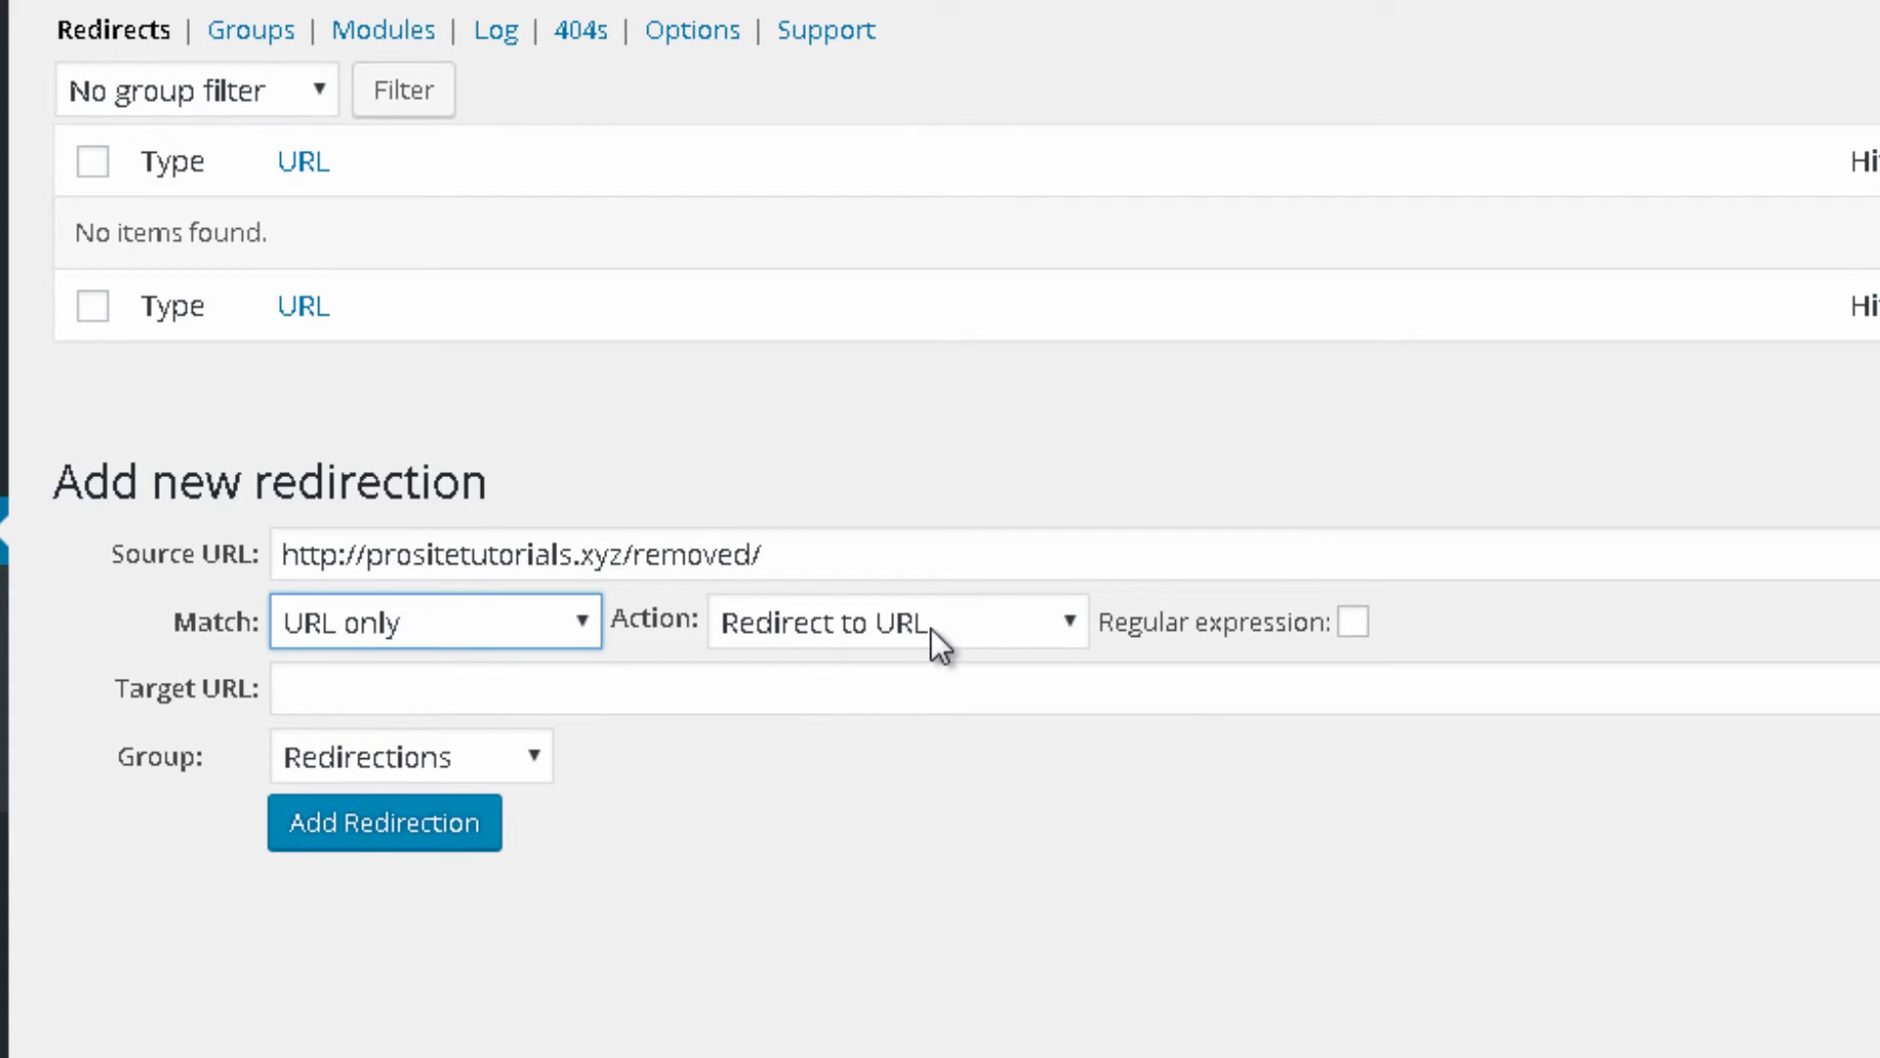
{"action": "left_click", "coordinate": [955, 624]}
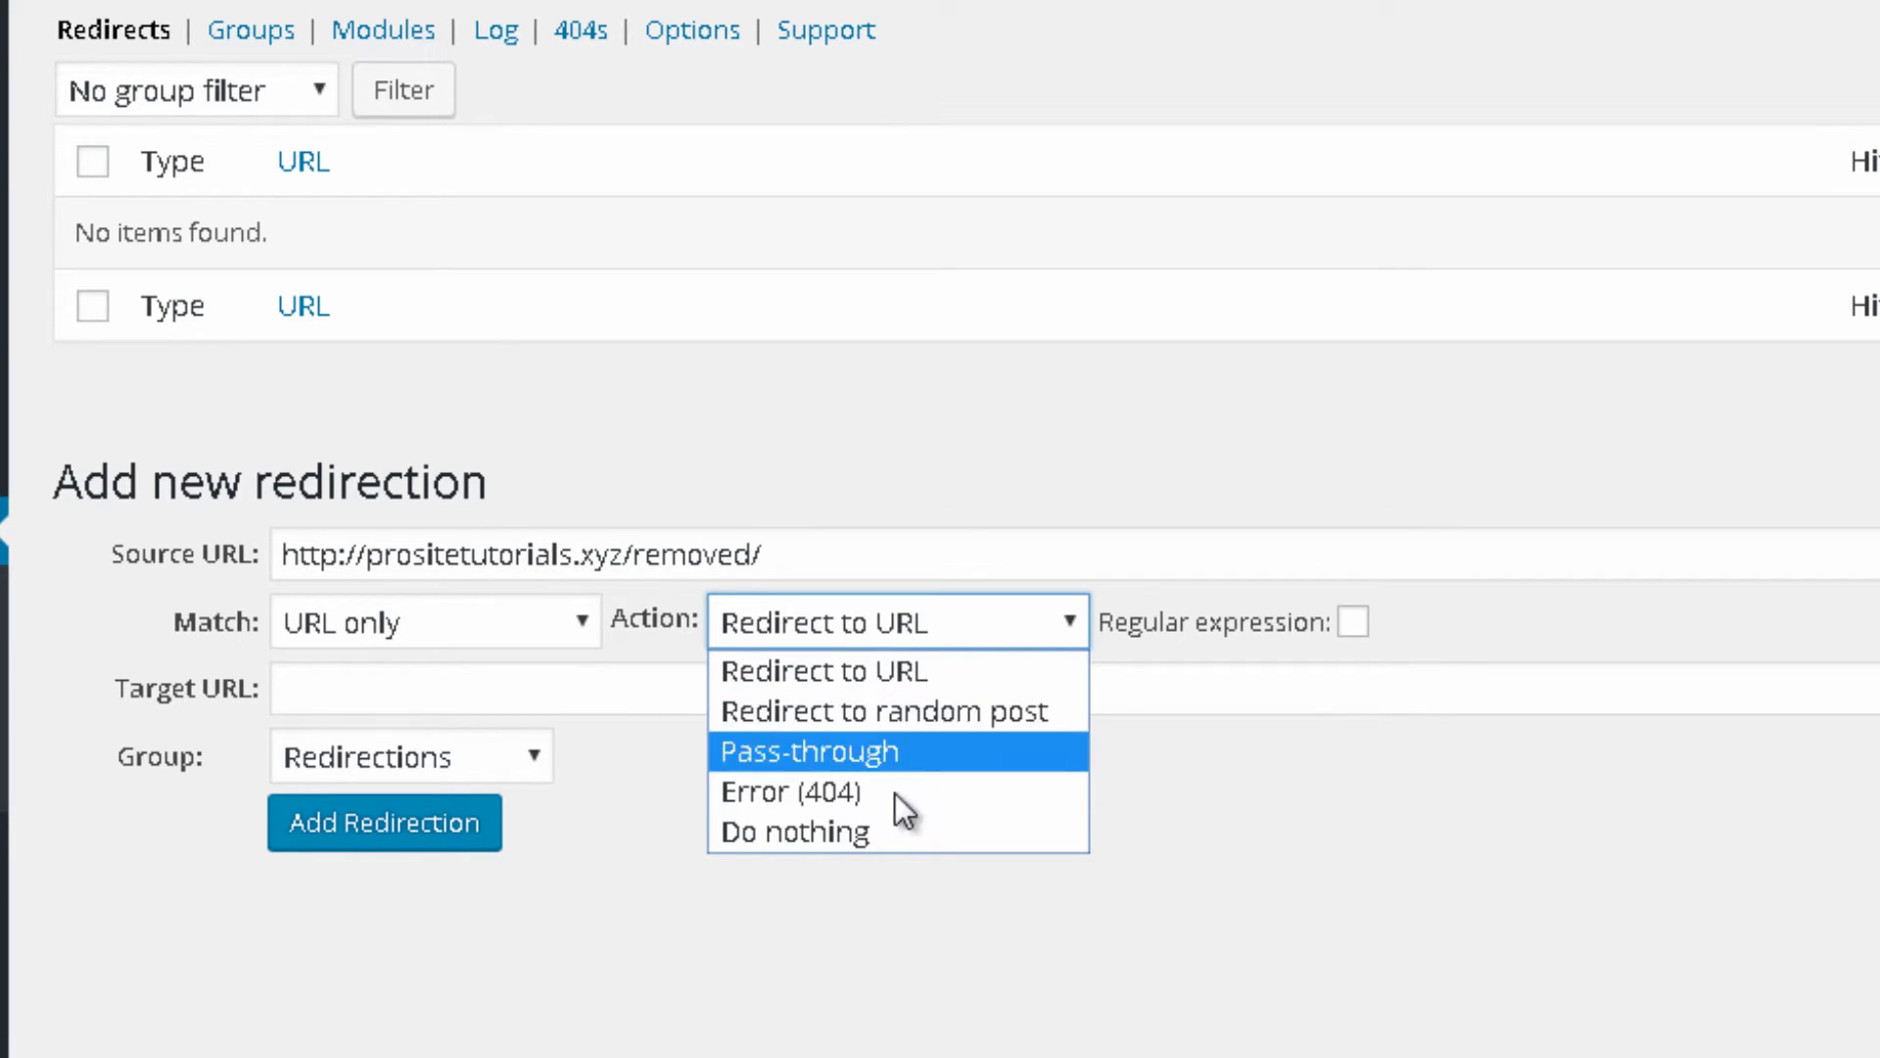
{"action": "left_click", "coordinate": [873, 670]}
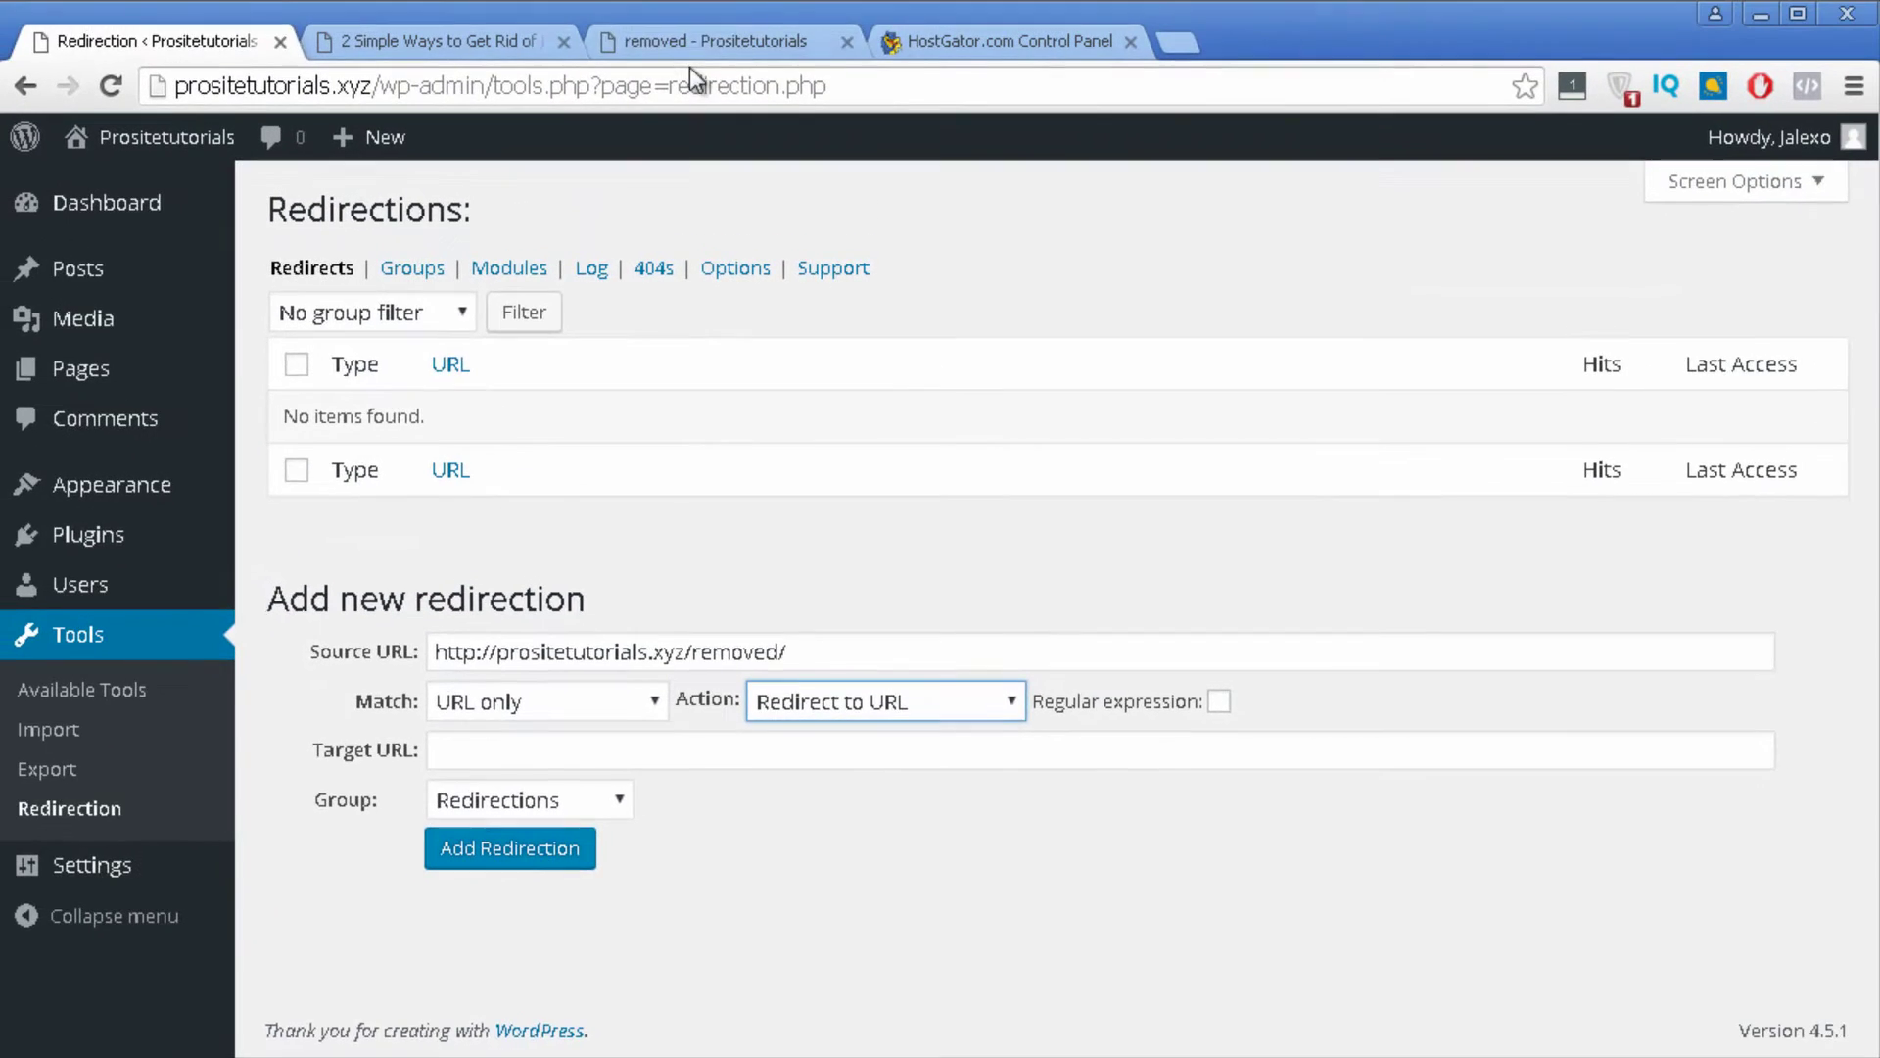
Step: Copy the 2 Simple Ways post's address and paste it as the redirect's target URL
{"action": "left_click", "coordinate": [695, 38]}
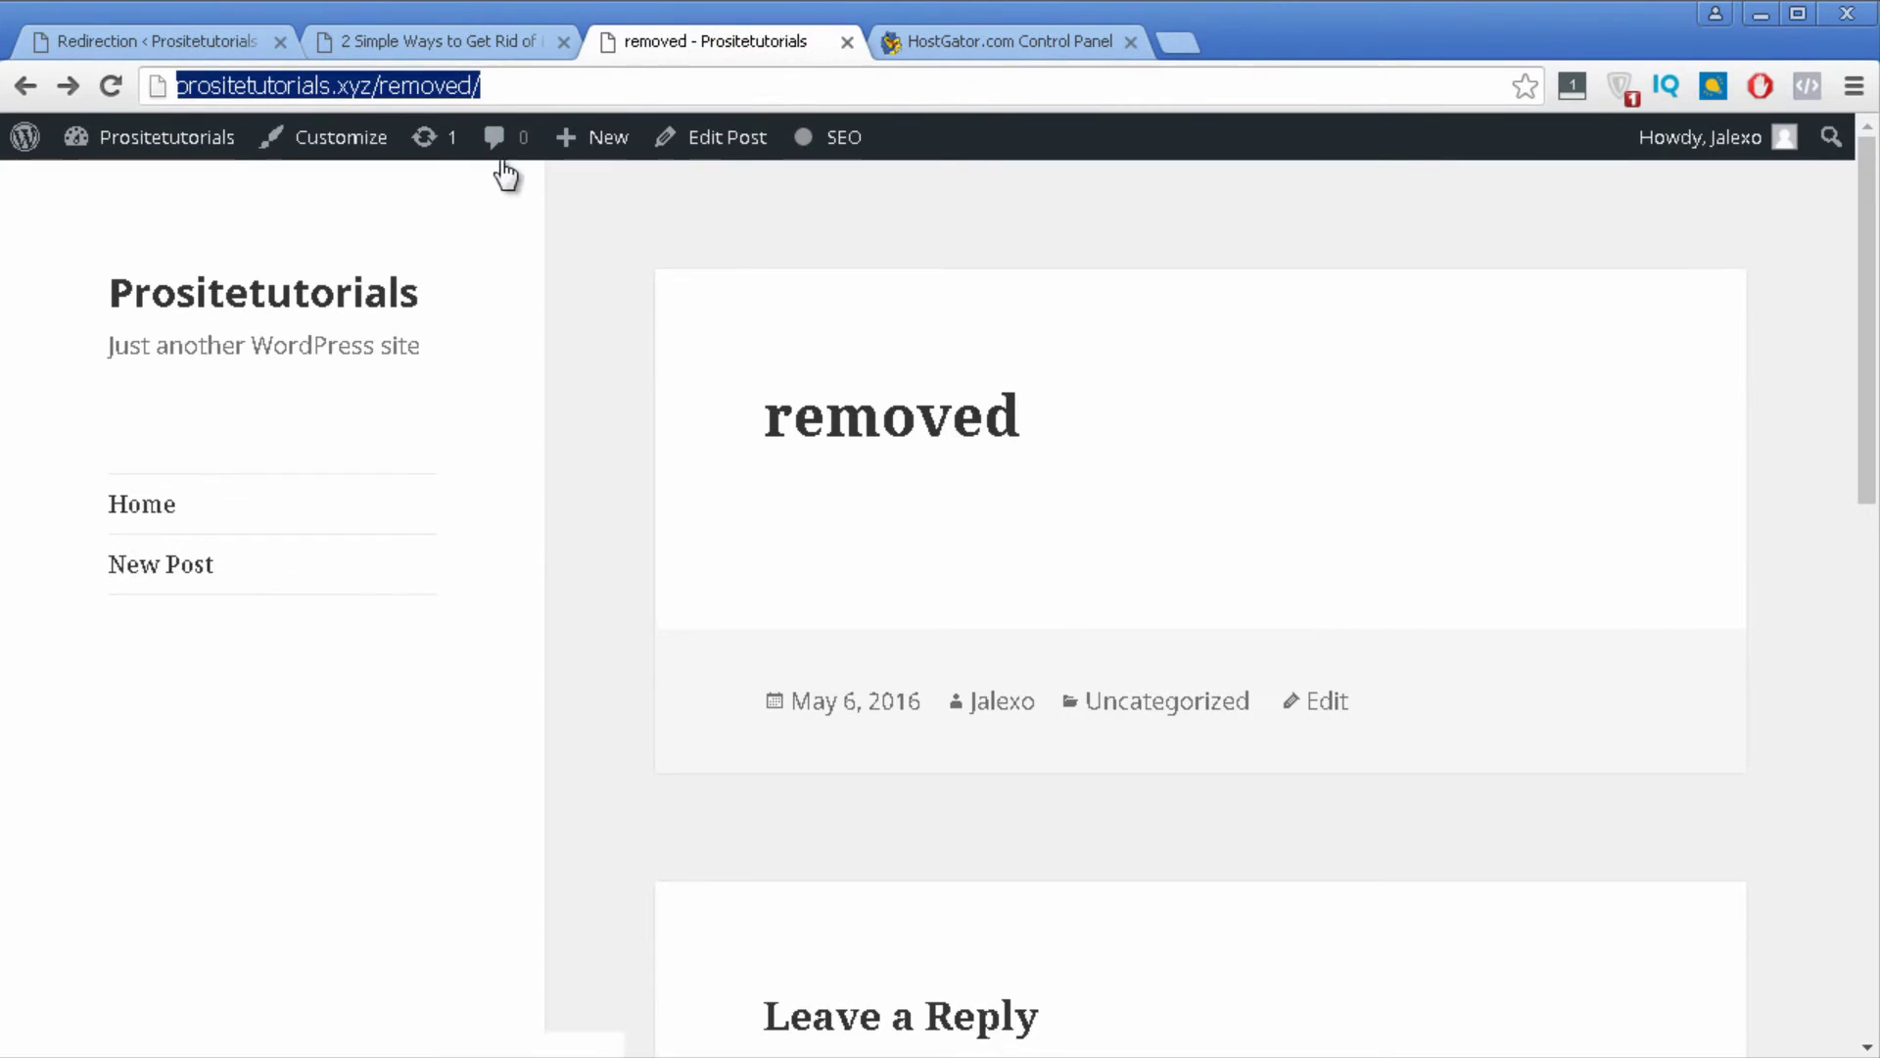
{"action": "left_click", "coordinate": [427, 41]}
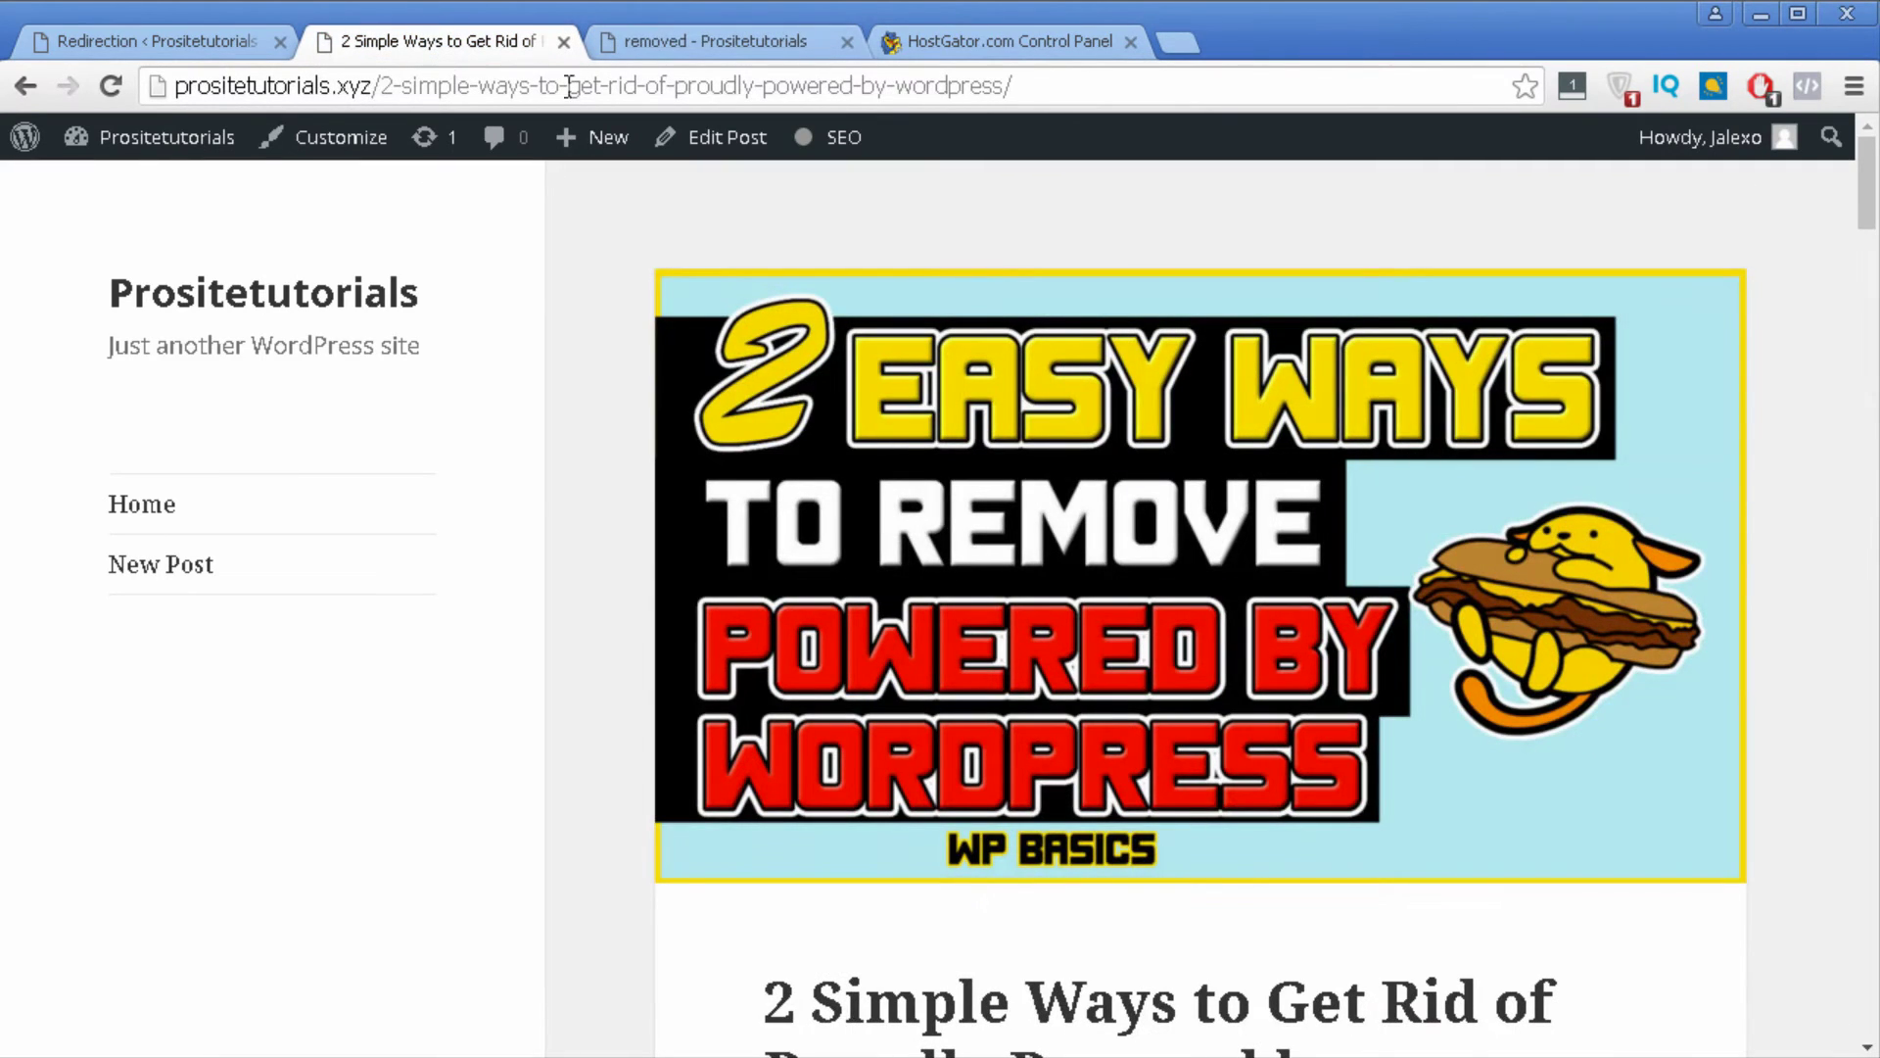
{"action": "scroll", "coordinate": [999, 597], "scroll_direction": "down", "scroll_amount": 15}
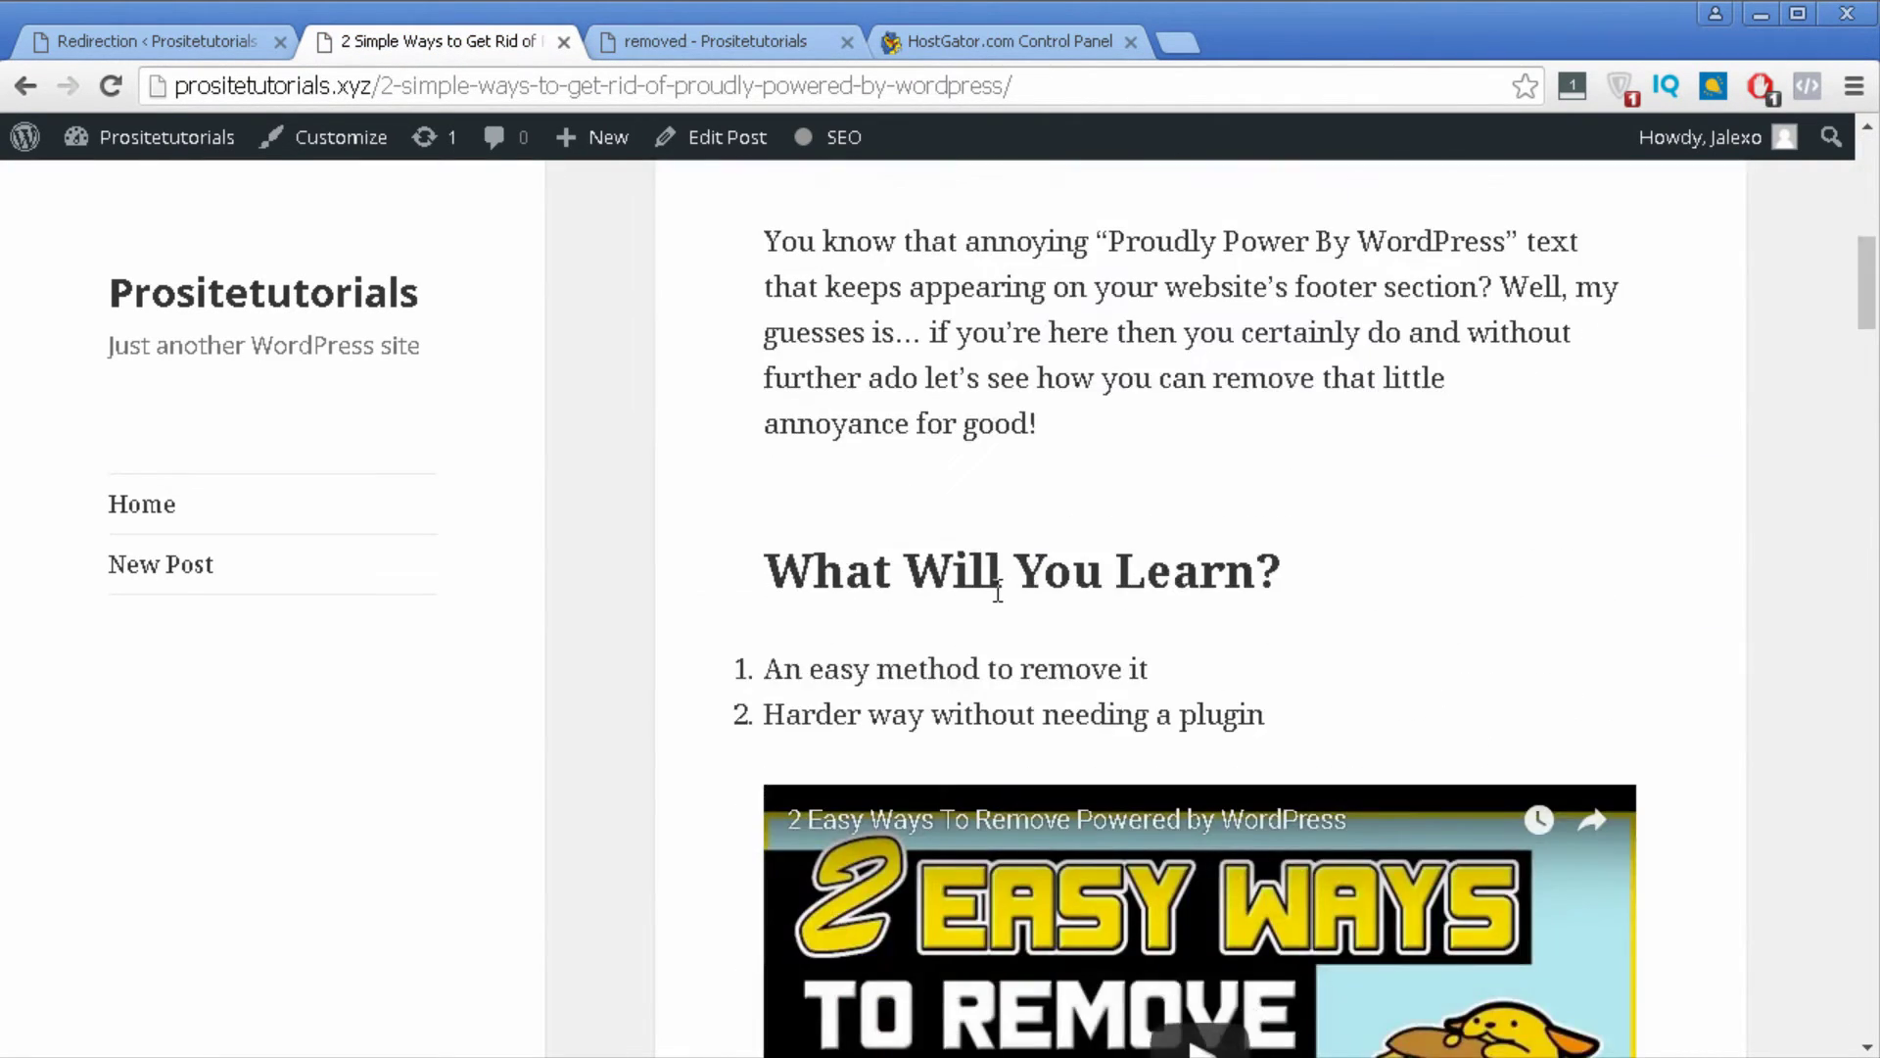
{"action": "scroll", "coordinate": [997, 587], "scroll_direction": "down", "scroll_amount": 10}
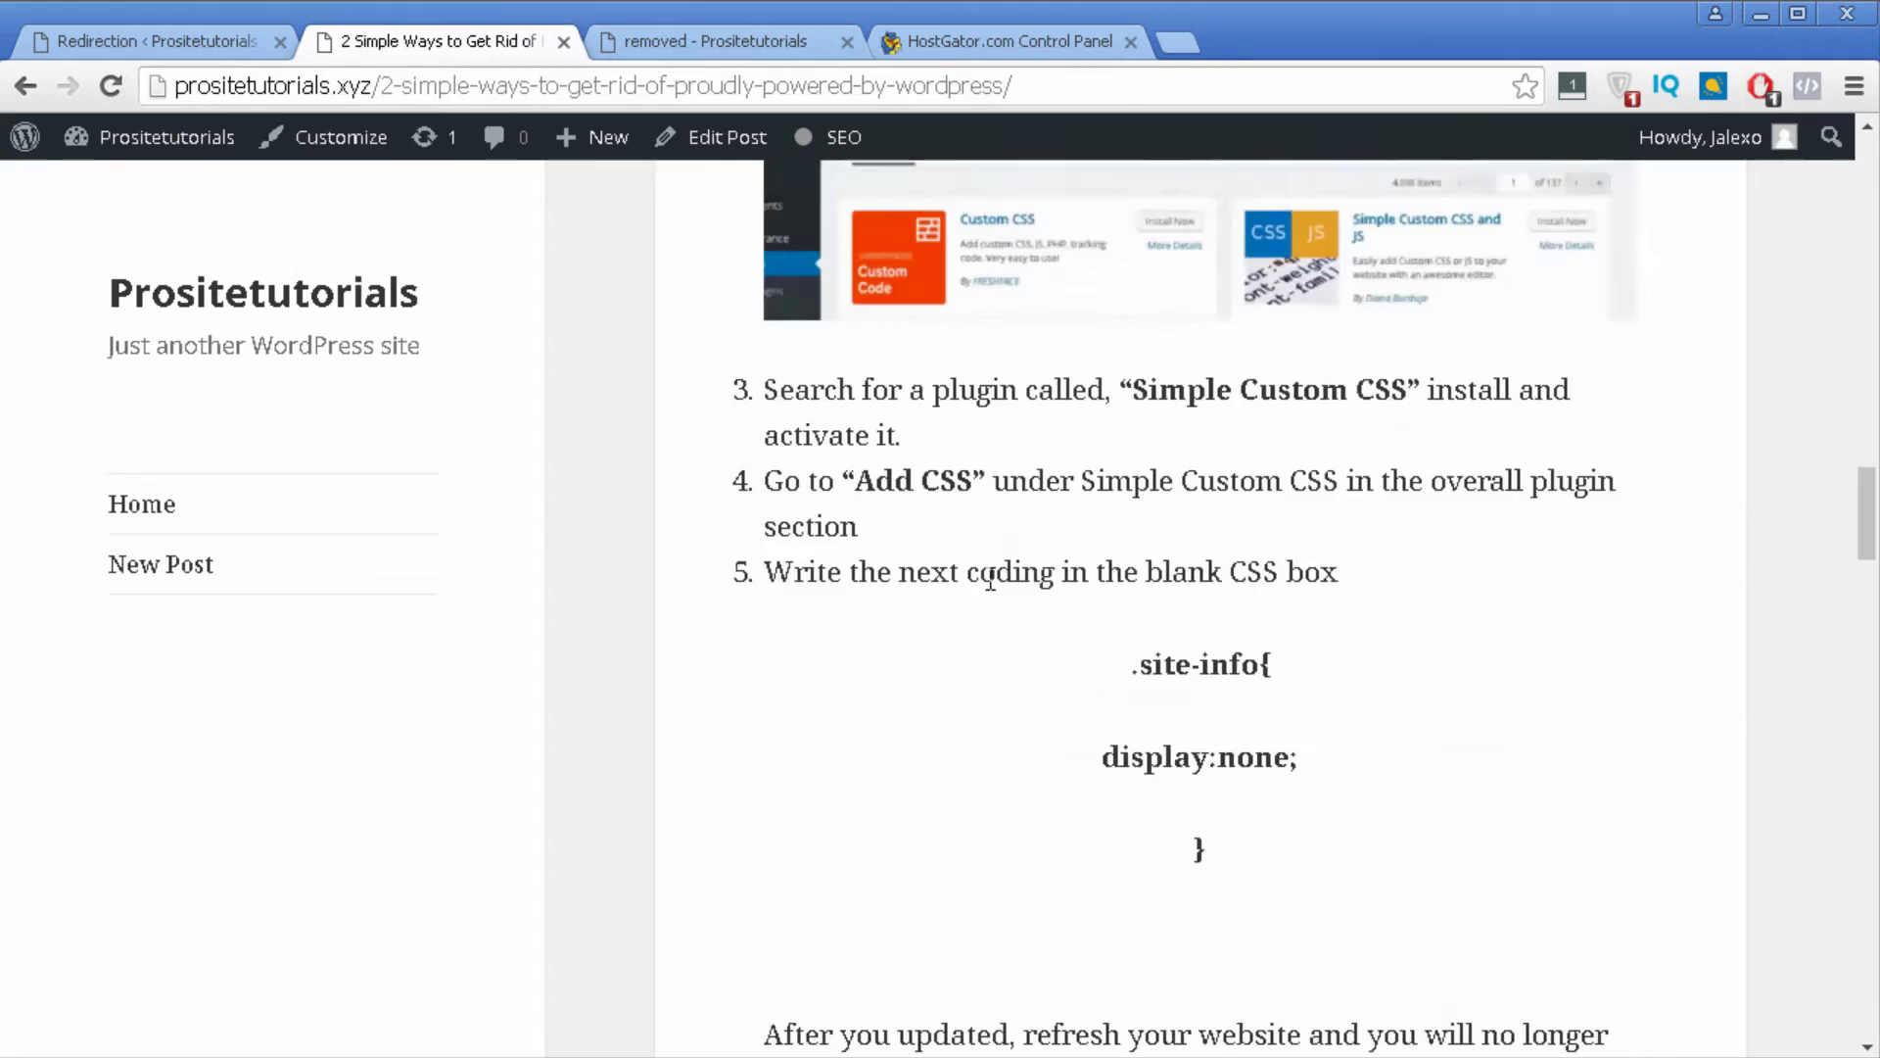
{"action": "scroll", "coordinate": [994, 591], "scroll_direction": "up", "scroll_amount": 4}
{"action": "scroll", "coordinate": [991, 588], "scroll_direction": "up", "scroll_amount": 15}
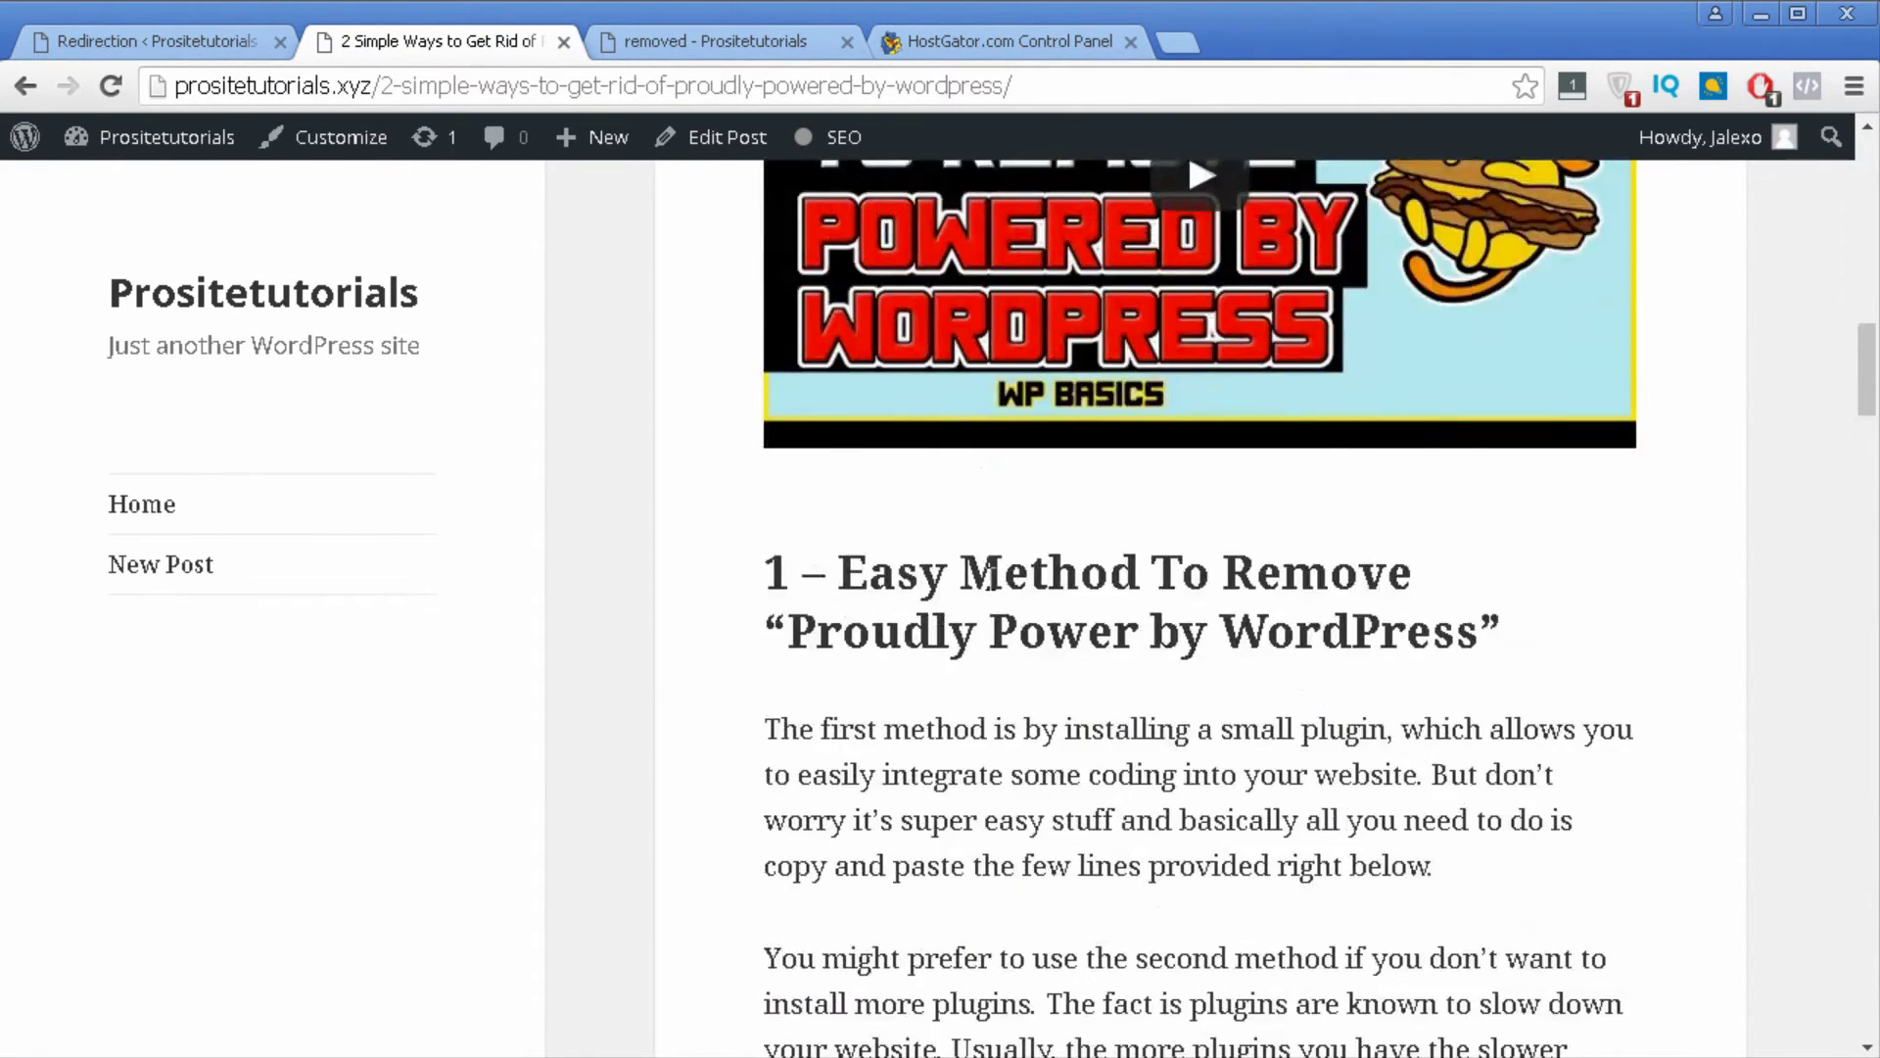
{"action": "scroll", "coordinate": [990, 577], "scroll_direction": "up", "scroll_amount": 6}
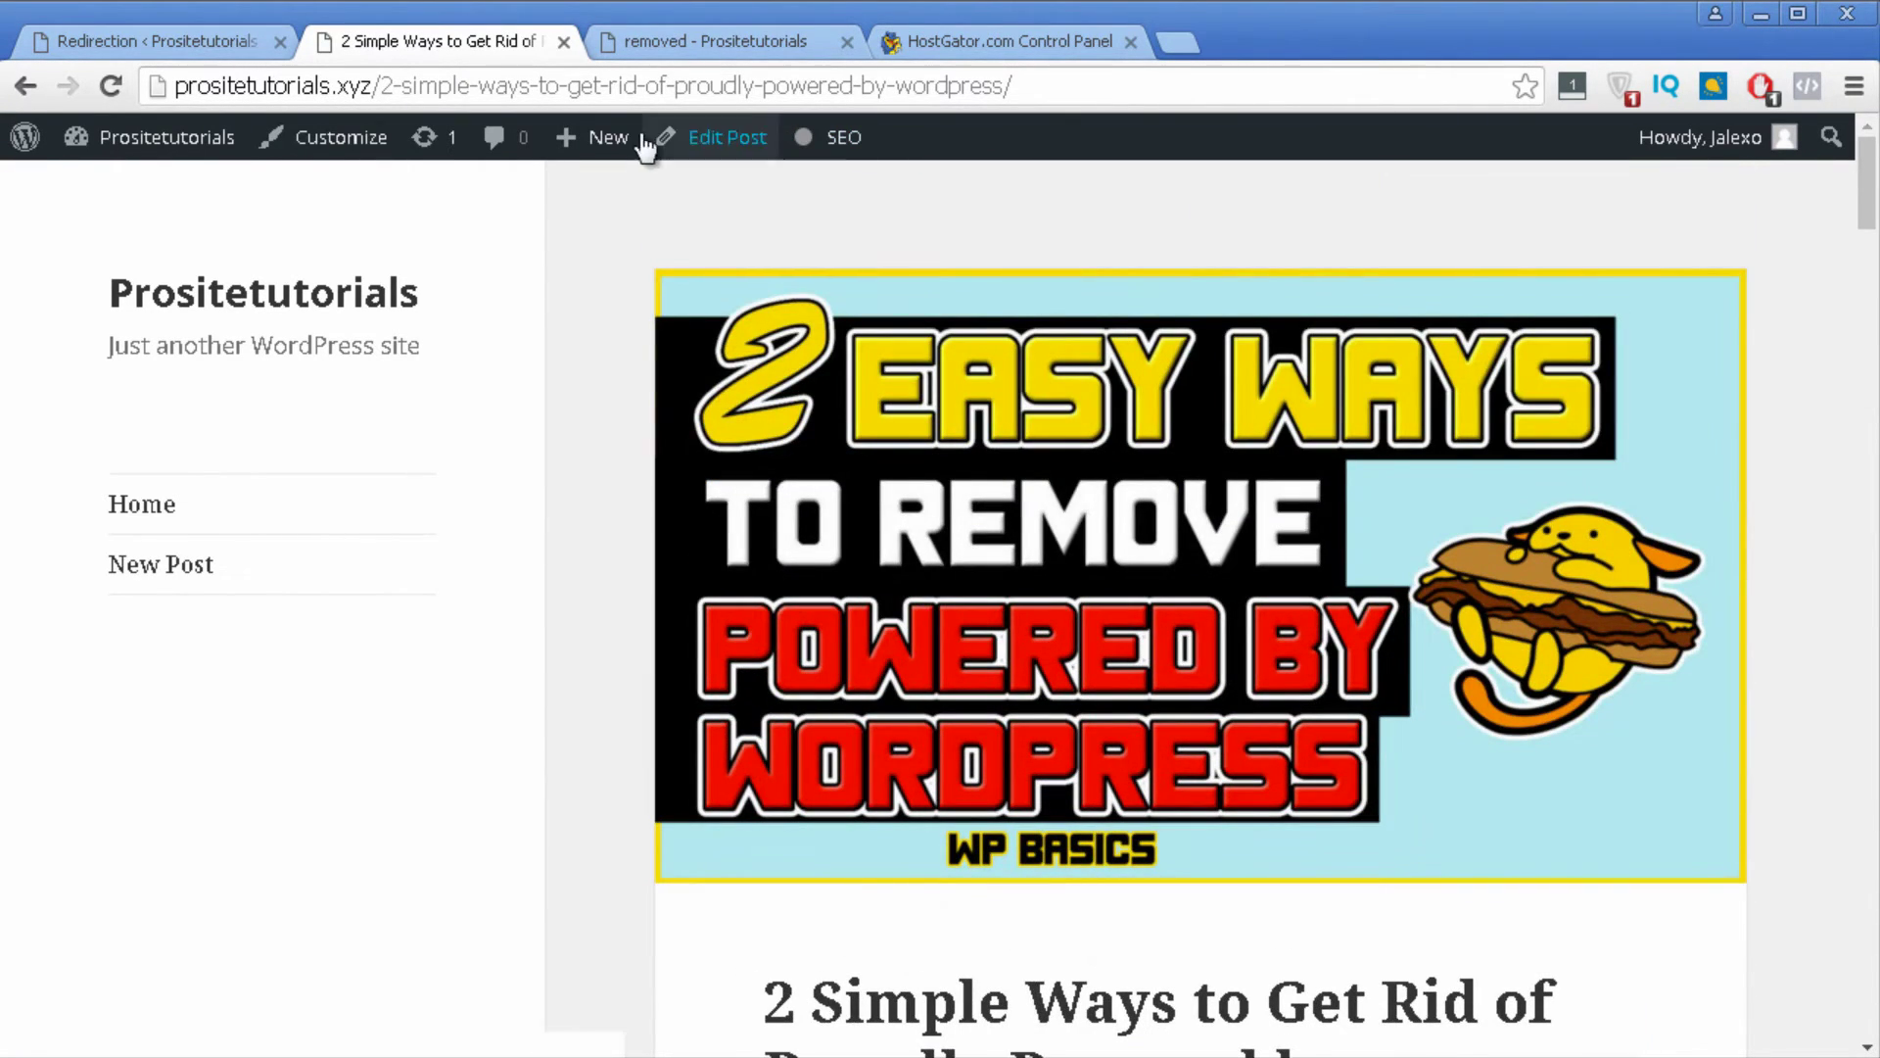
{"action": "left_click", "coordinate": [1111, 85]}
{"action": "key", "text": "ctrl+c"}
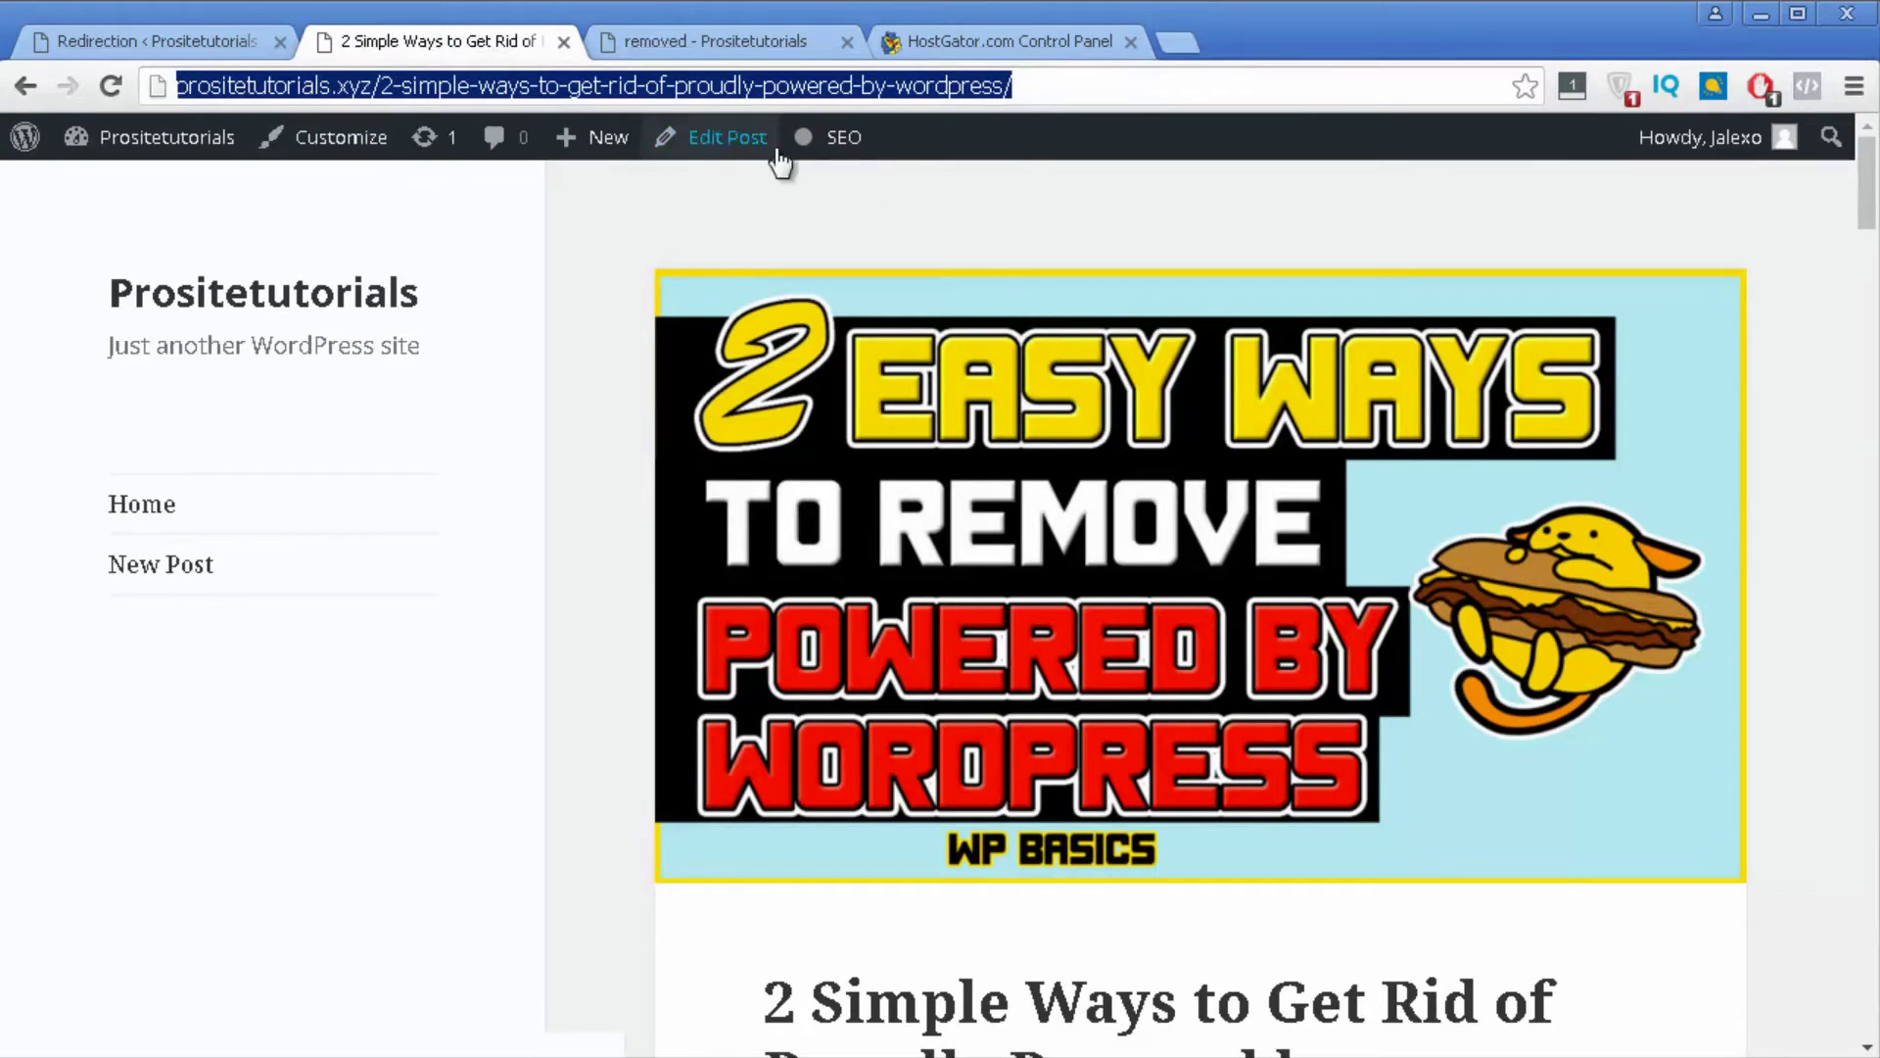
{"action": "left_click", "coordinate": [83, 39]}
{"action": "left_click", "coordinate": [616, 750]}
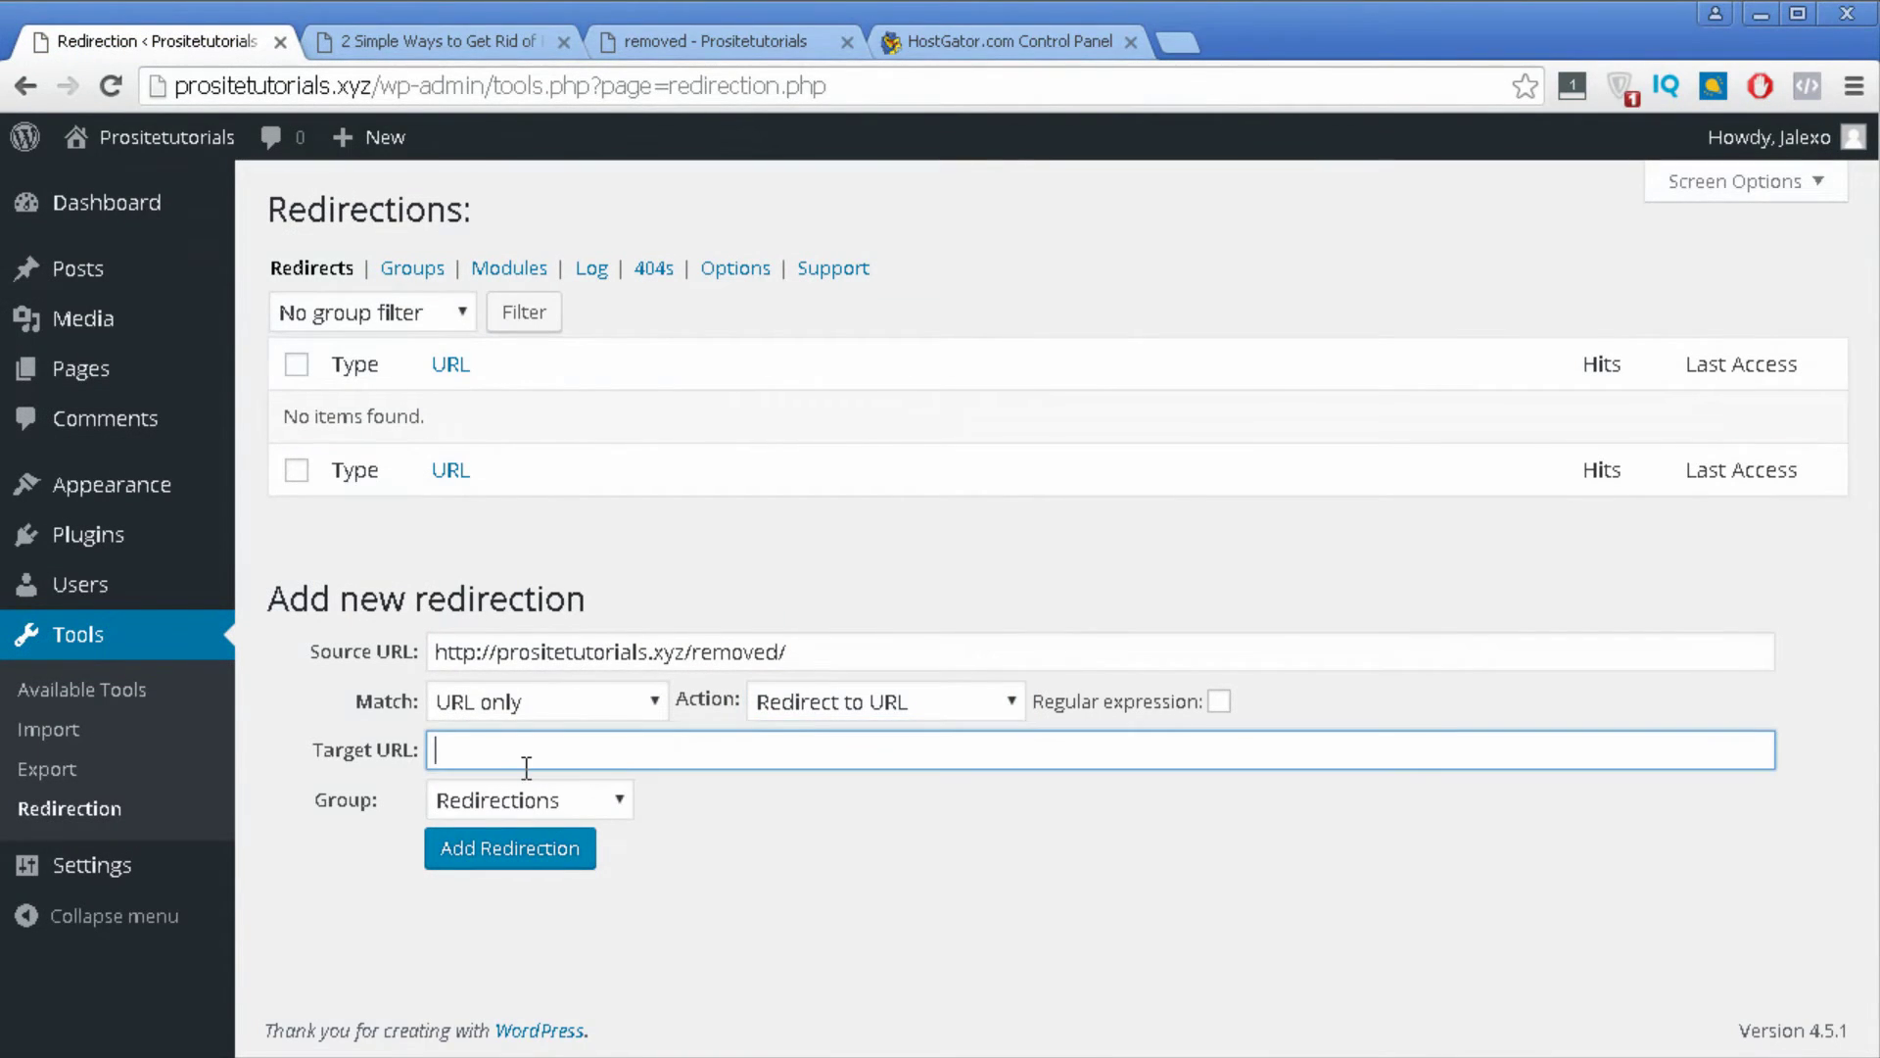
{"action": "key", "text": "ctrl+v"}
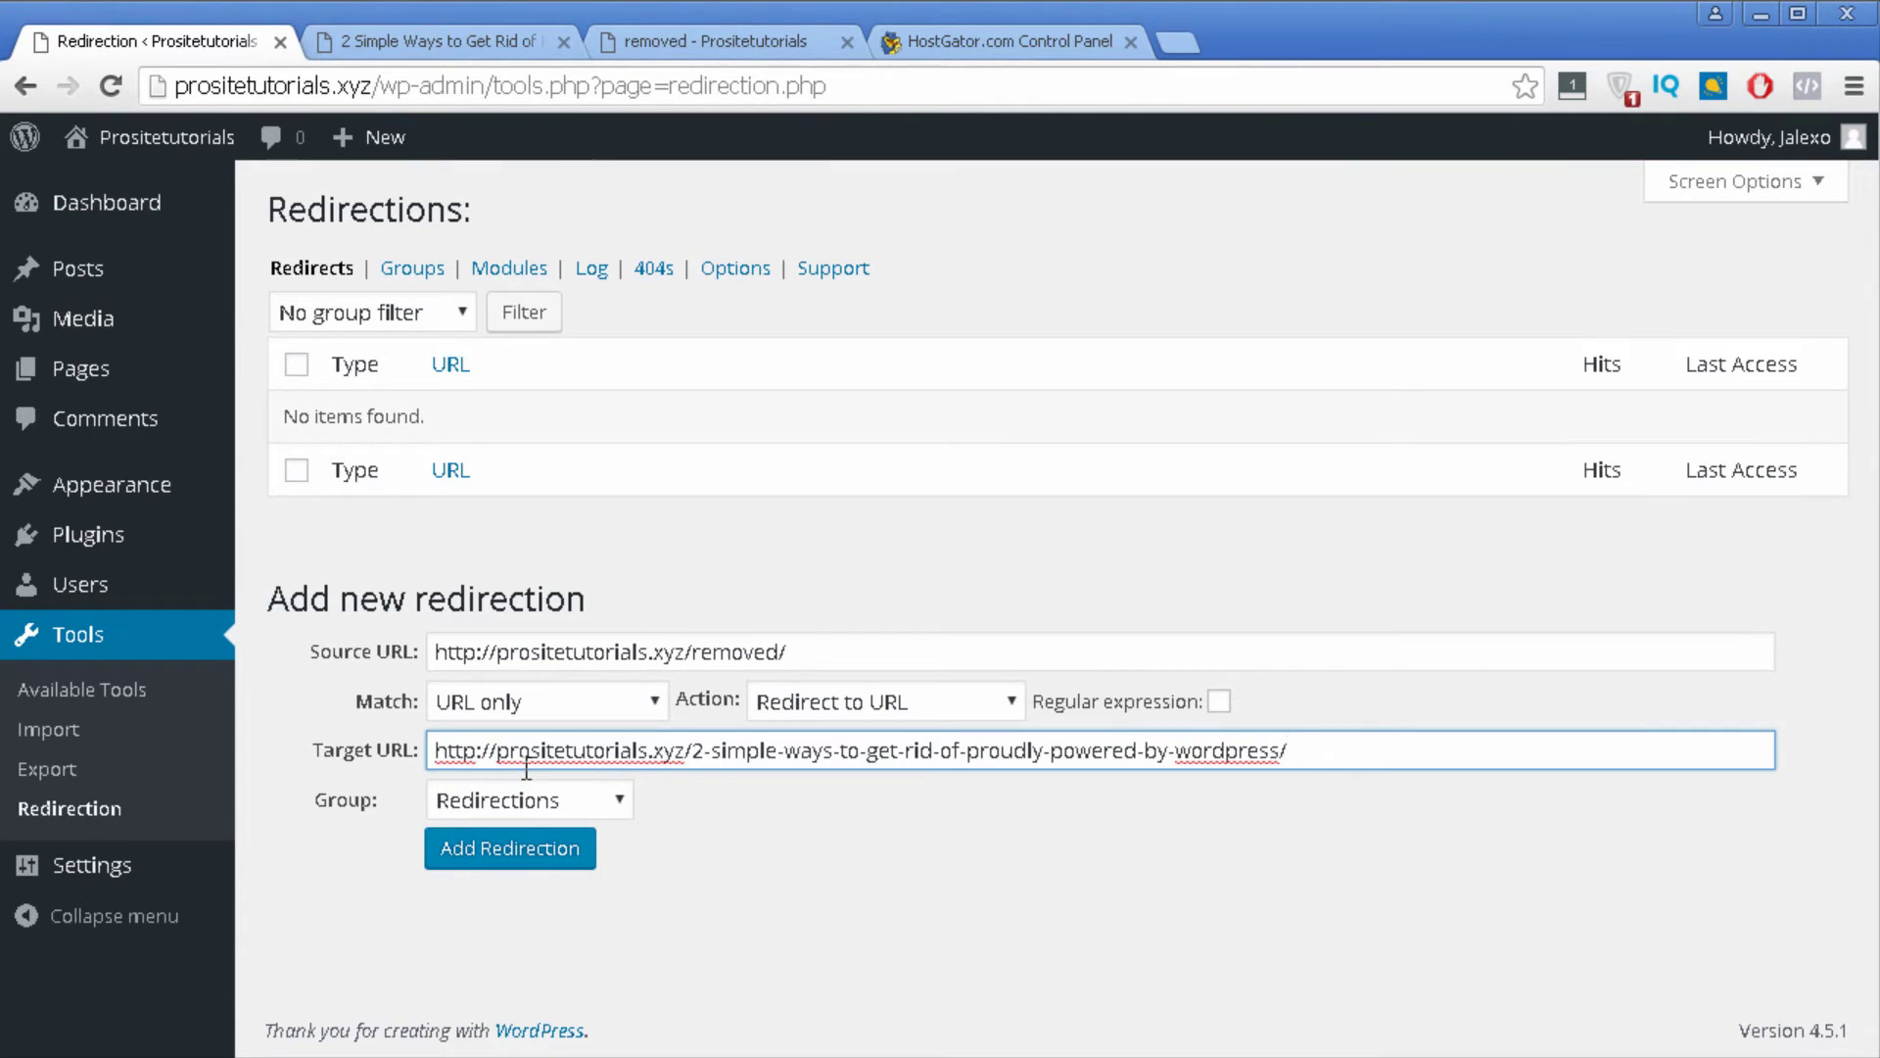
Step: Add the /removed/ redirection and reload the removed post's address to test it
{"action": "left_click", "coordinate": [535, 854]}
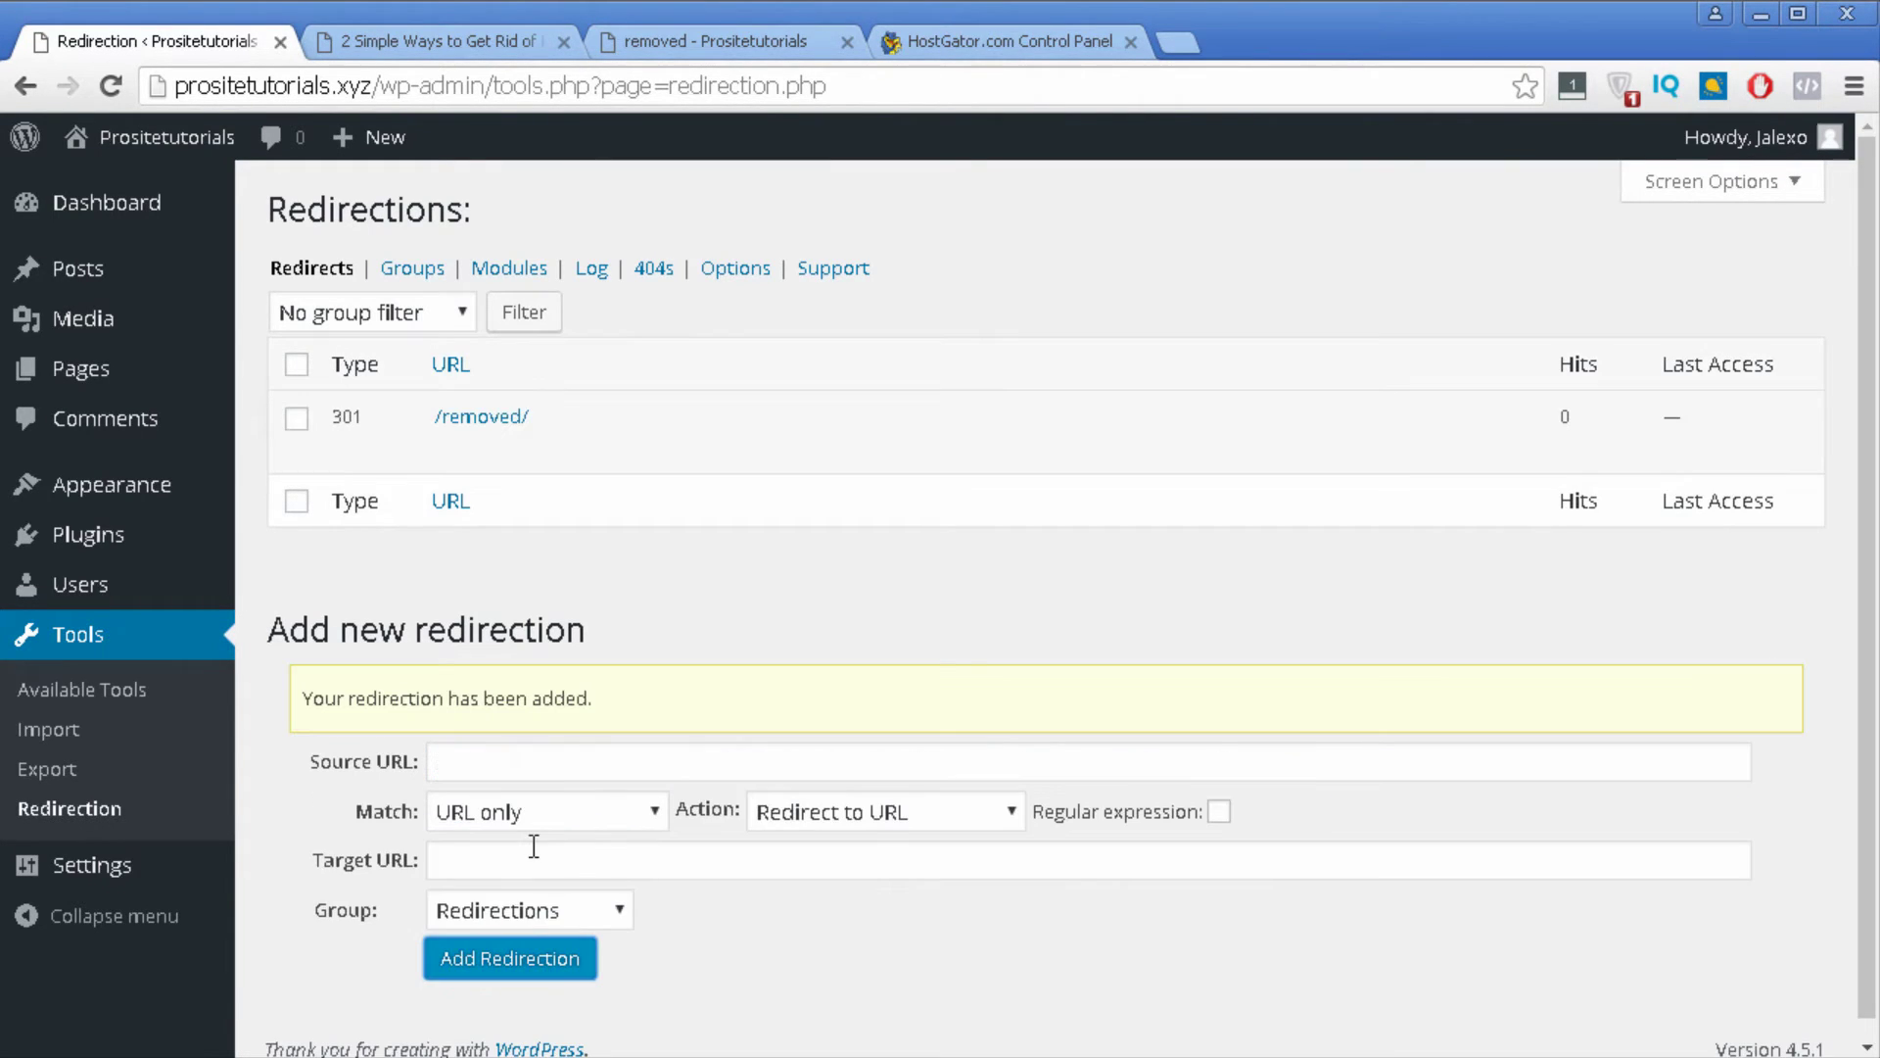
{"action": "mouse_move", "coordinate": [647, 446]}
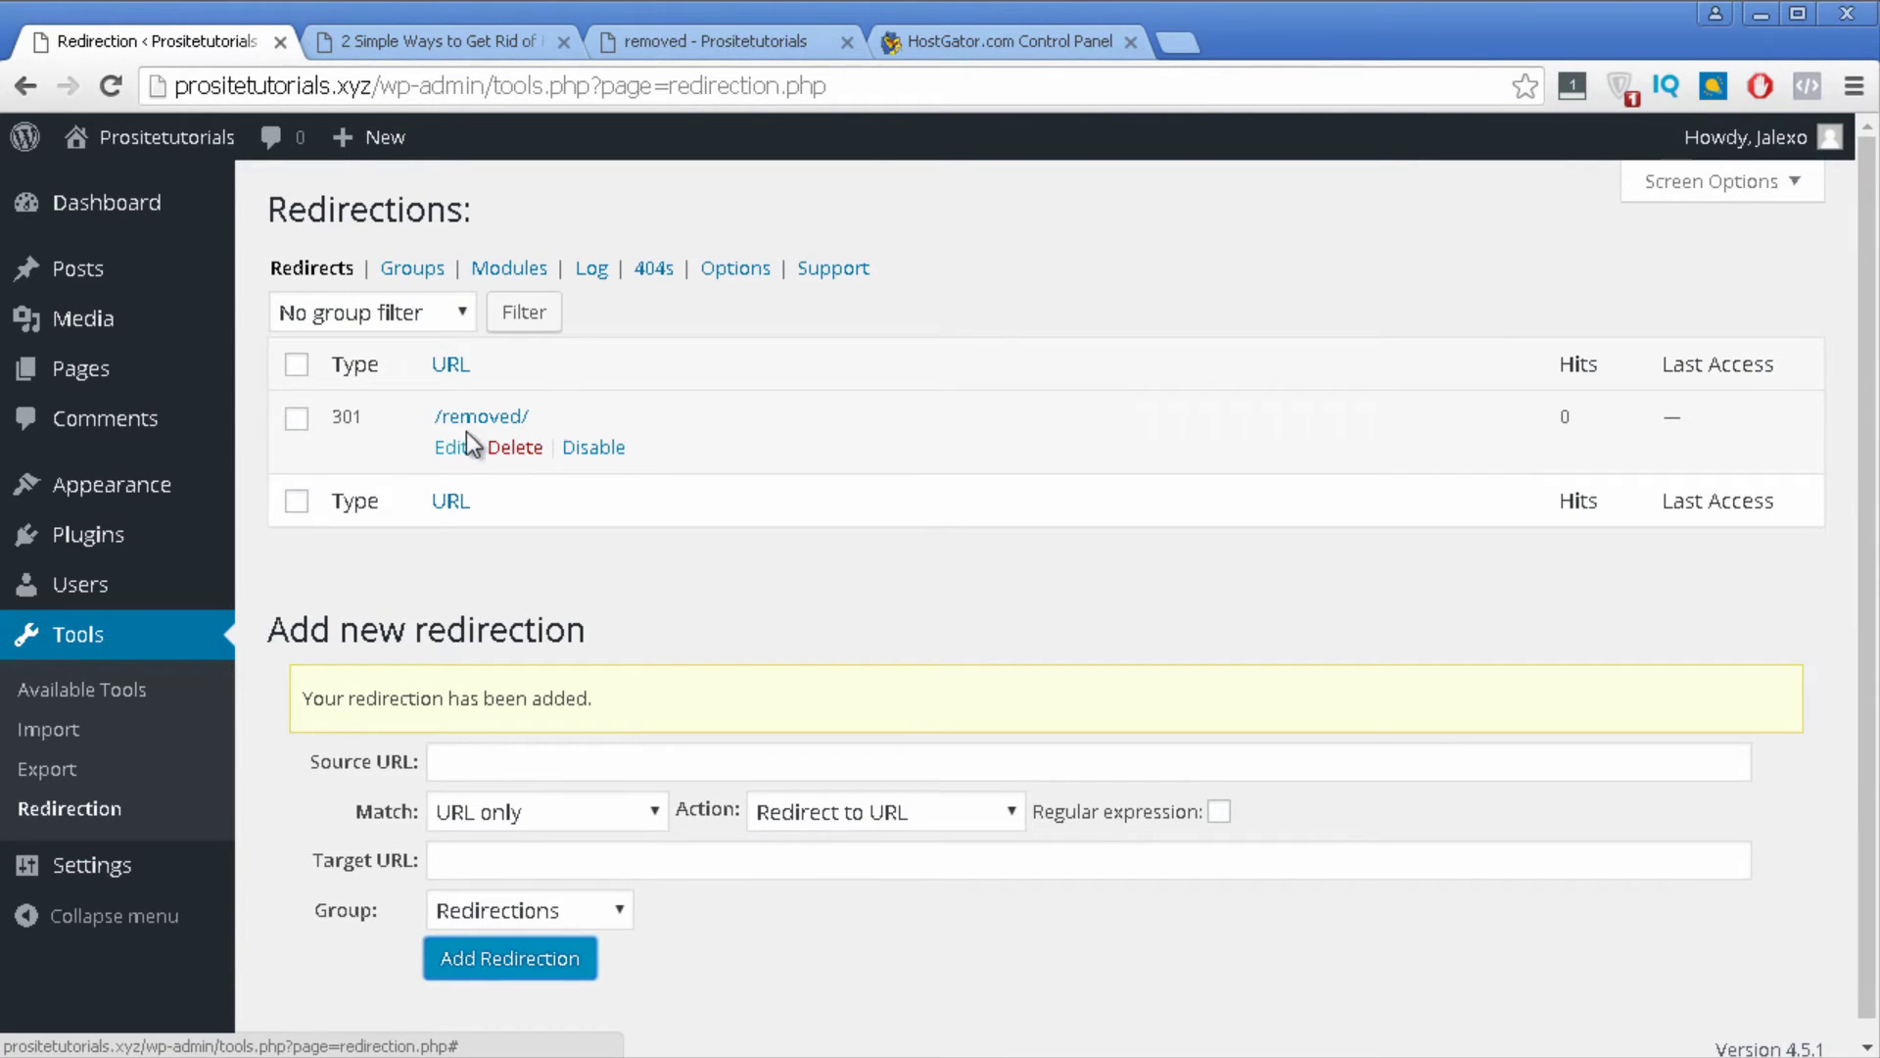
{"action": "left_click", "coordinate": [736, 39]}
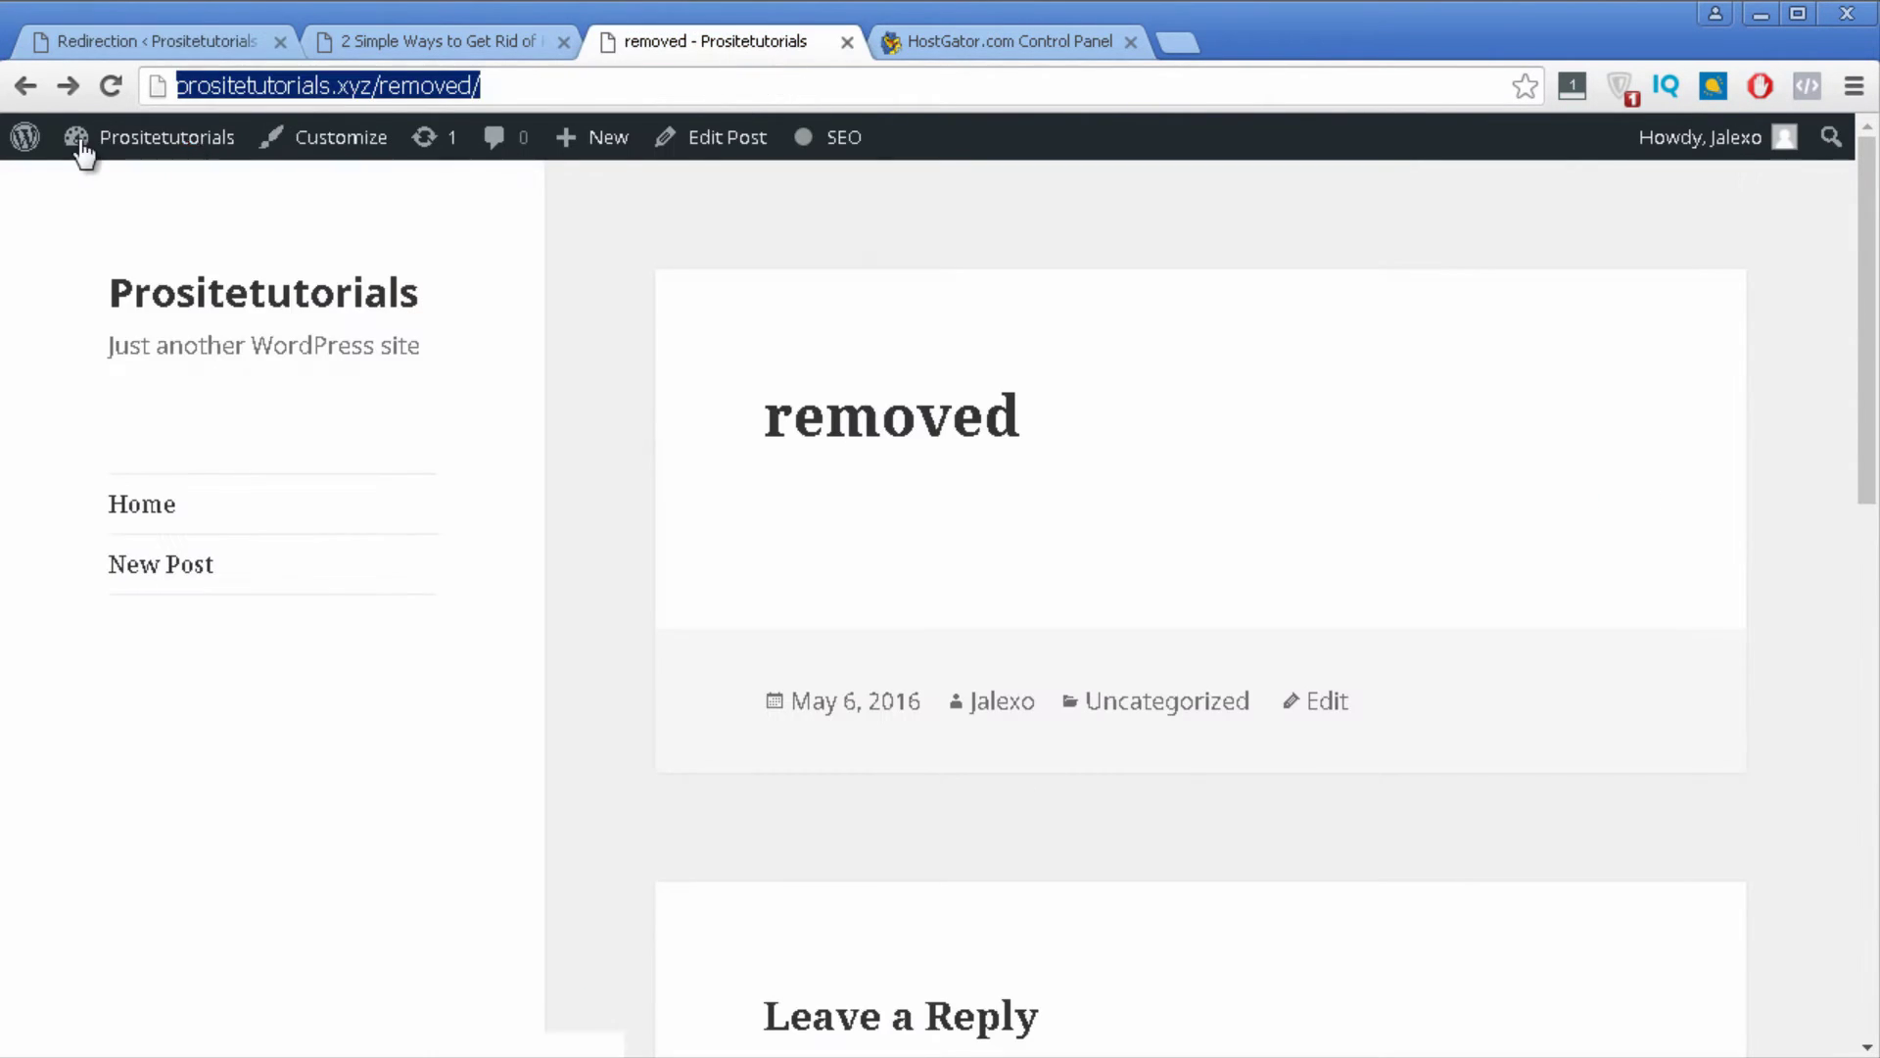
{"action": "left_click", "coordinate": [82, 90]}
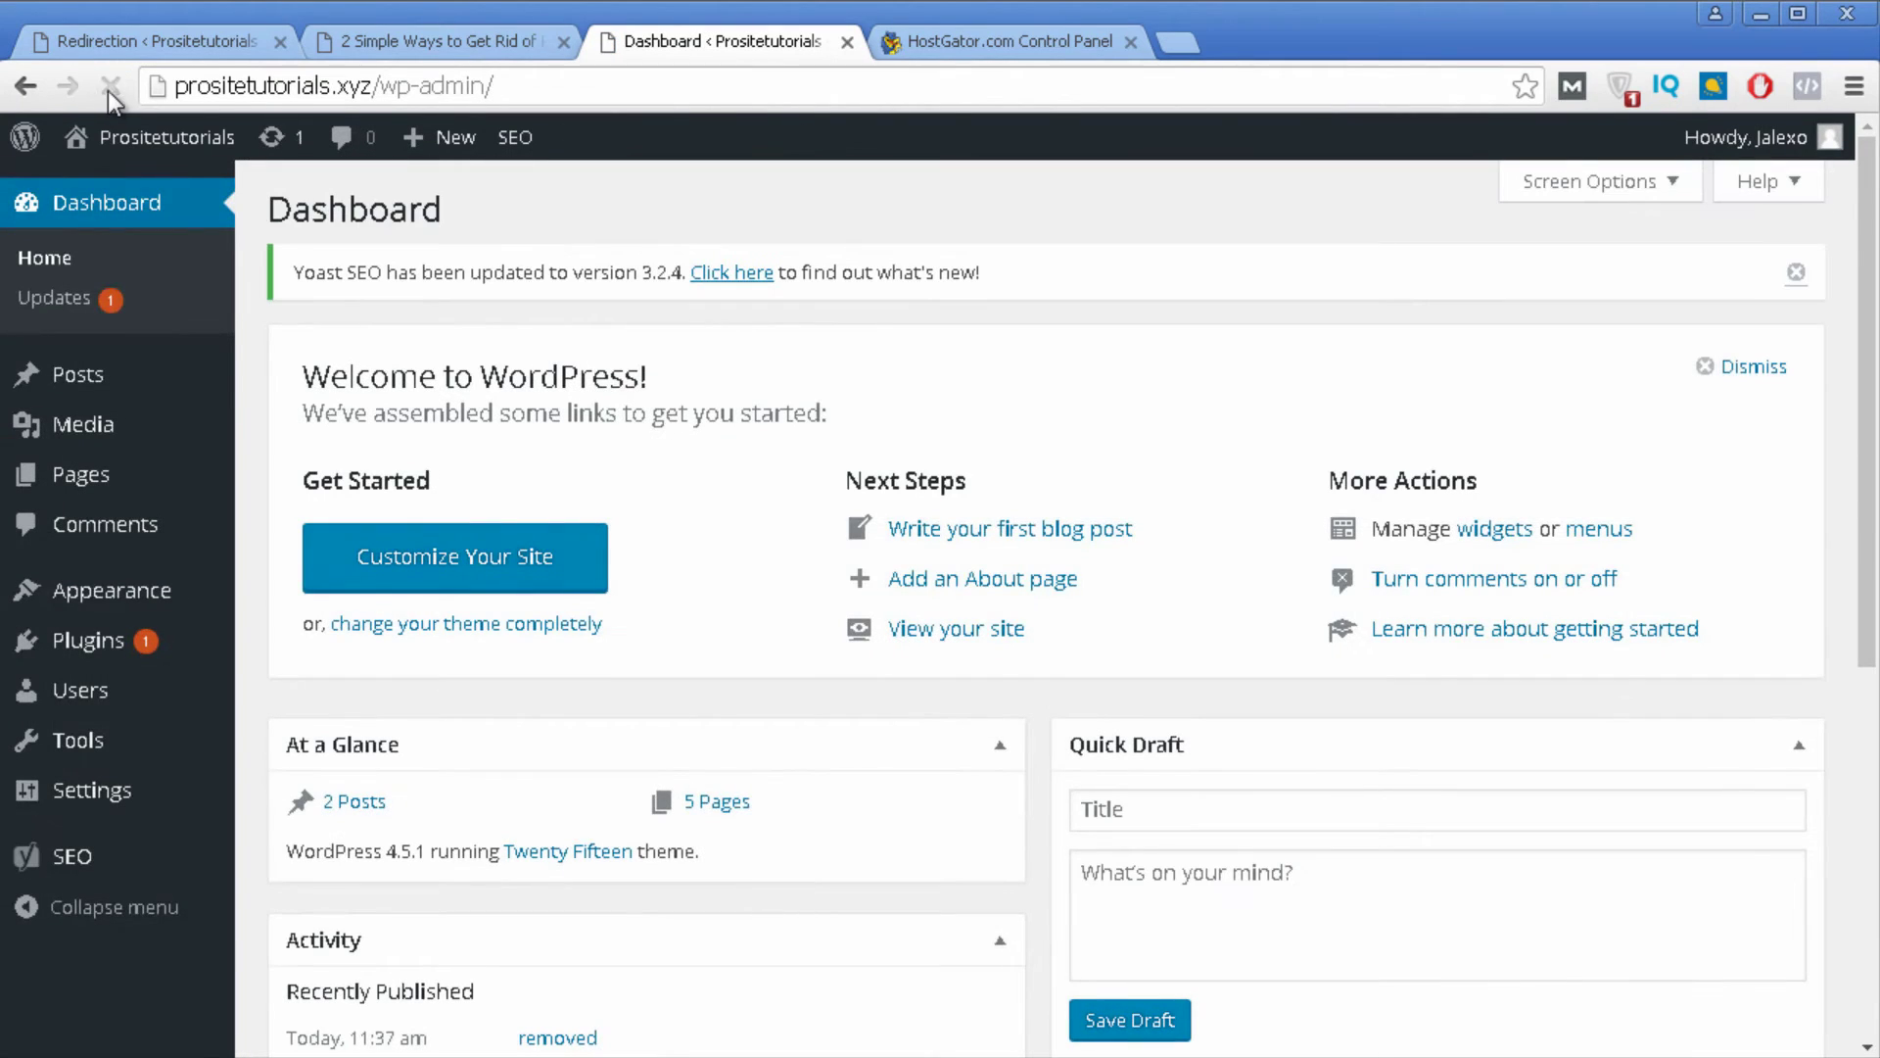
{"action": "left_click", "coordinate": [28, 89]}
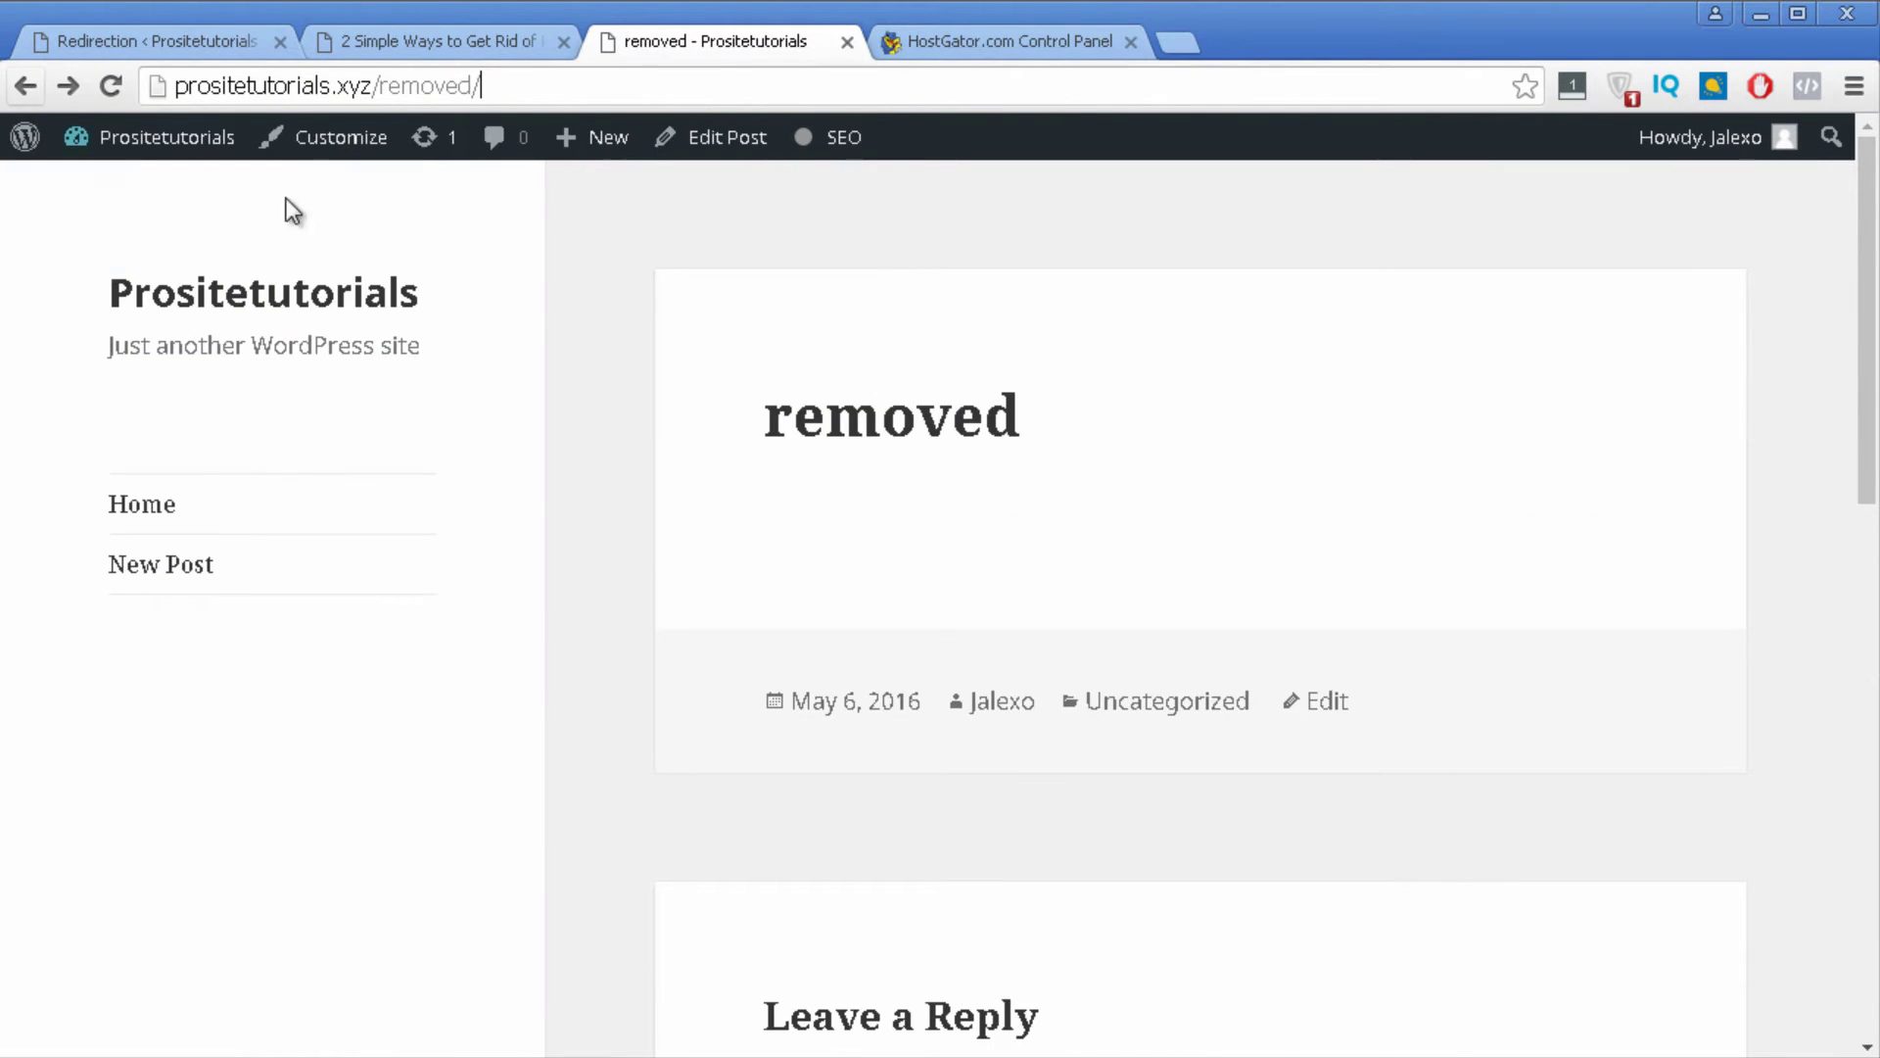
{"action": "left_click", "coordinate": [121, 84]}
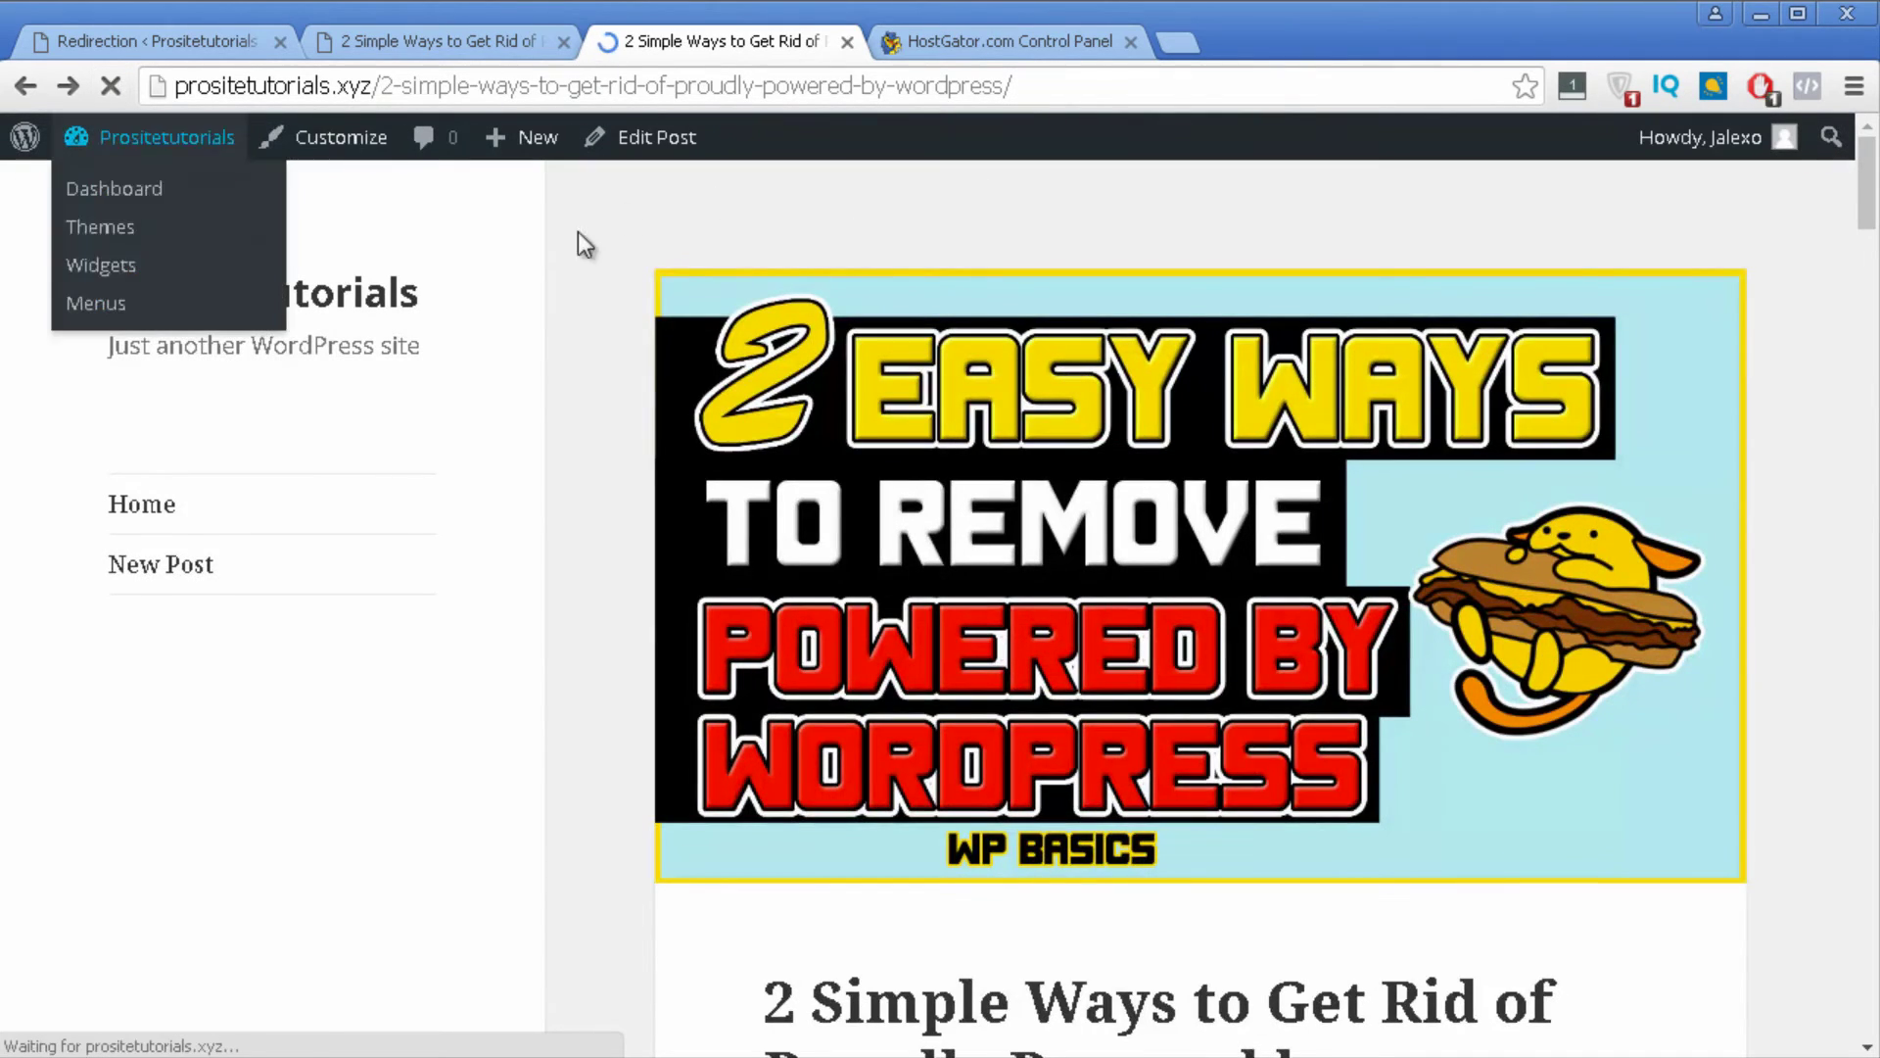
Step: Scroll through the 2 Simple Ways post that the redirect now loads
{"action": "scroll", "coordinate": [836, 484], "scroll_direction": "down", "scroll_amount": 7}
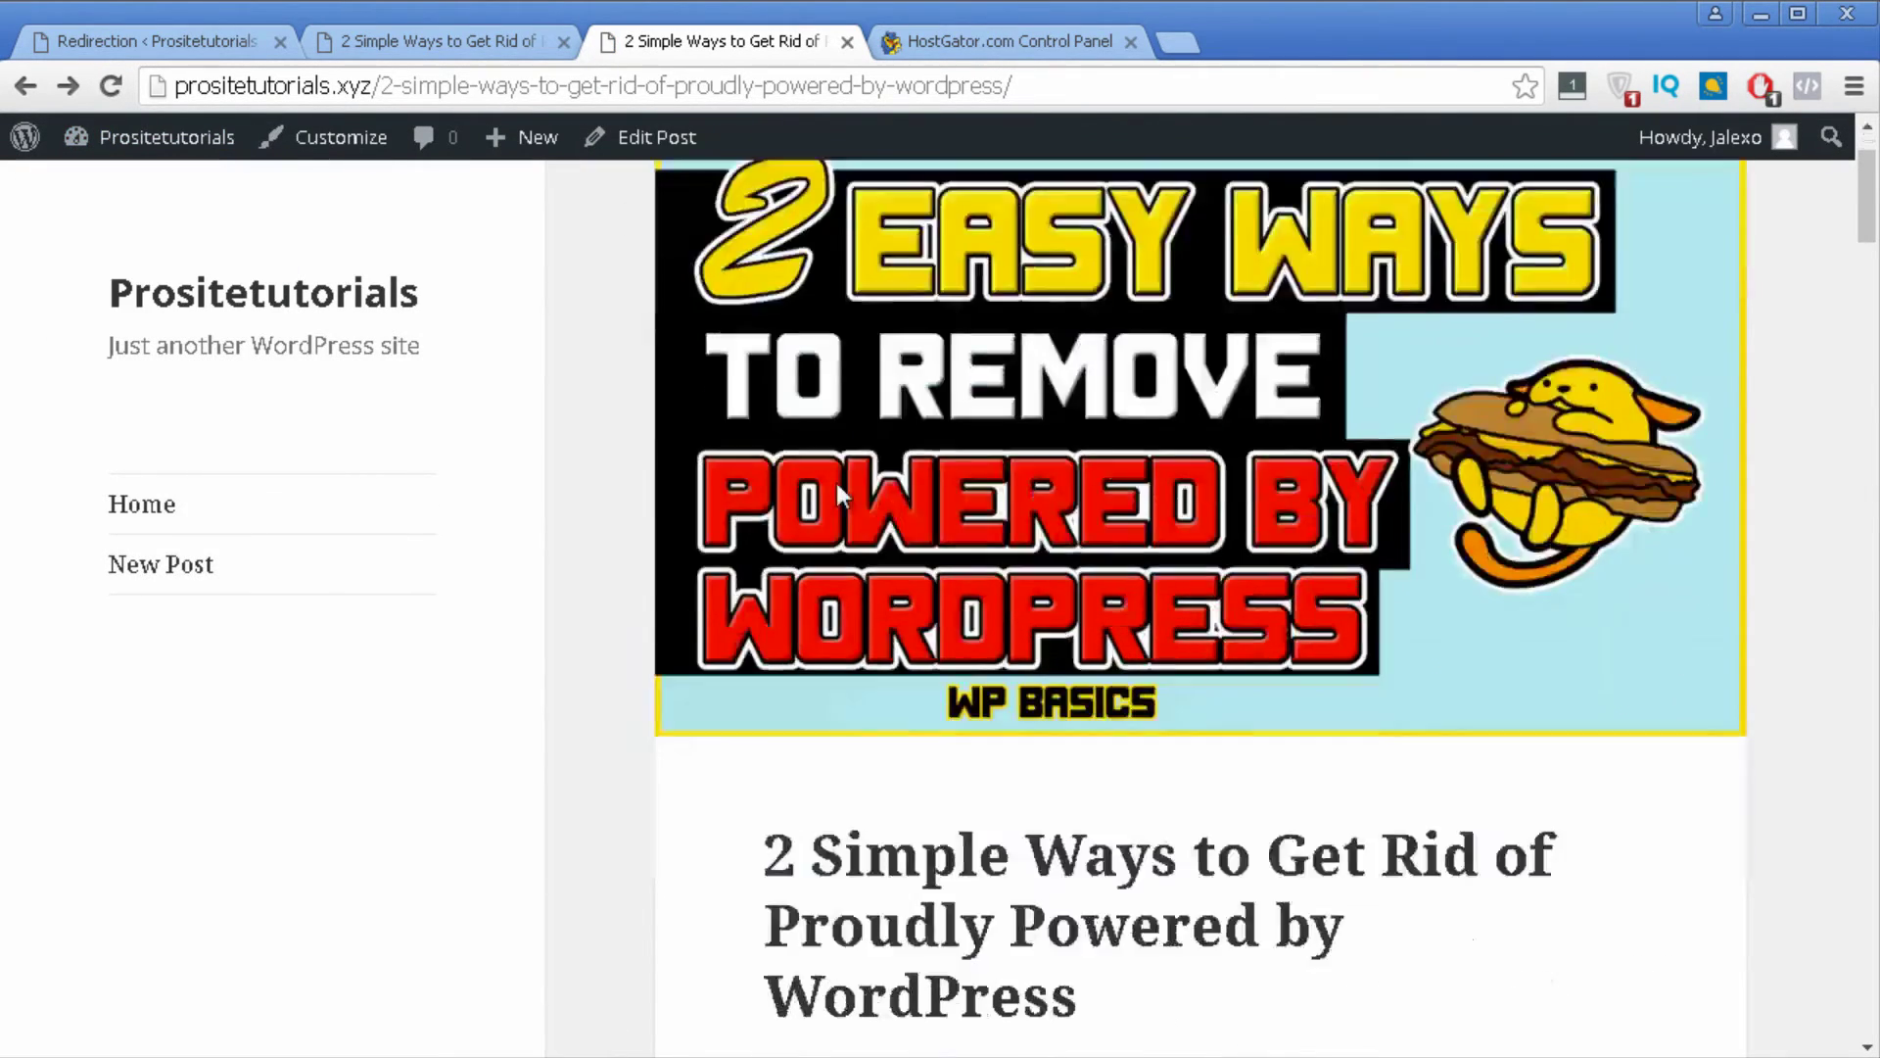
{"action": "scroll", "coordinate": [839, 482], "scroll_direction": "down", "scroll_amount": 20}
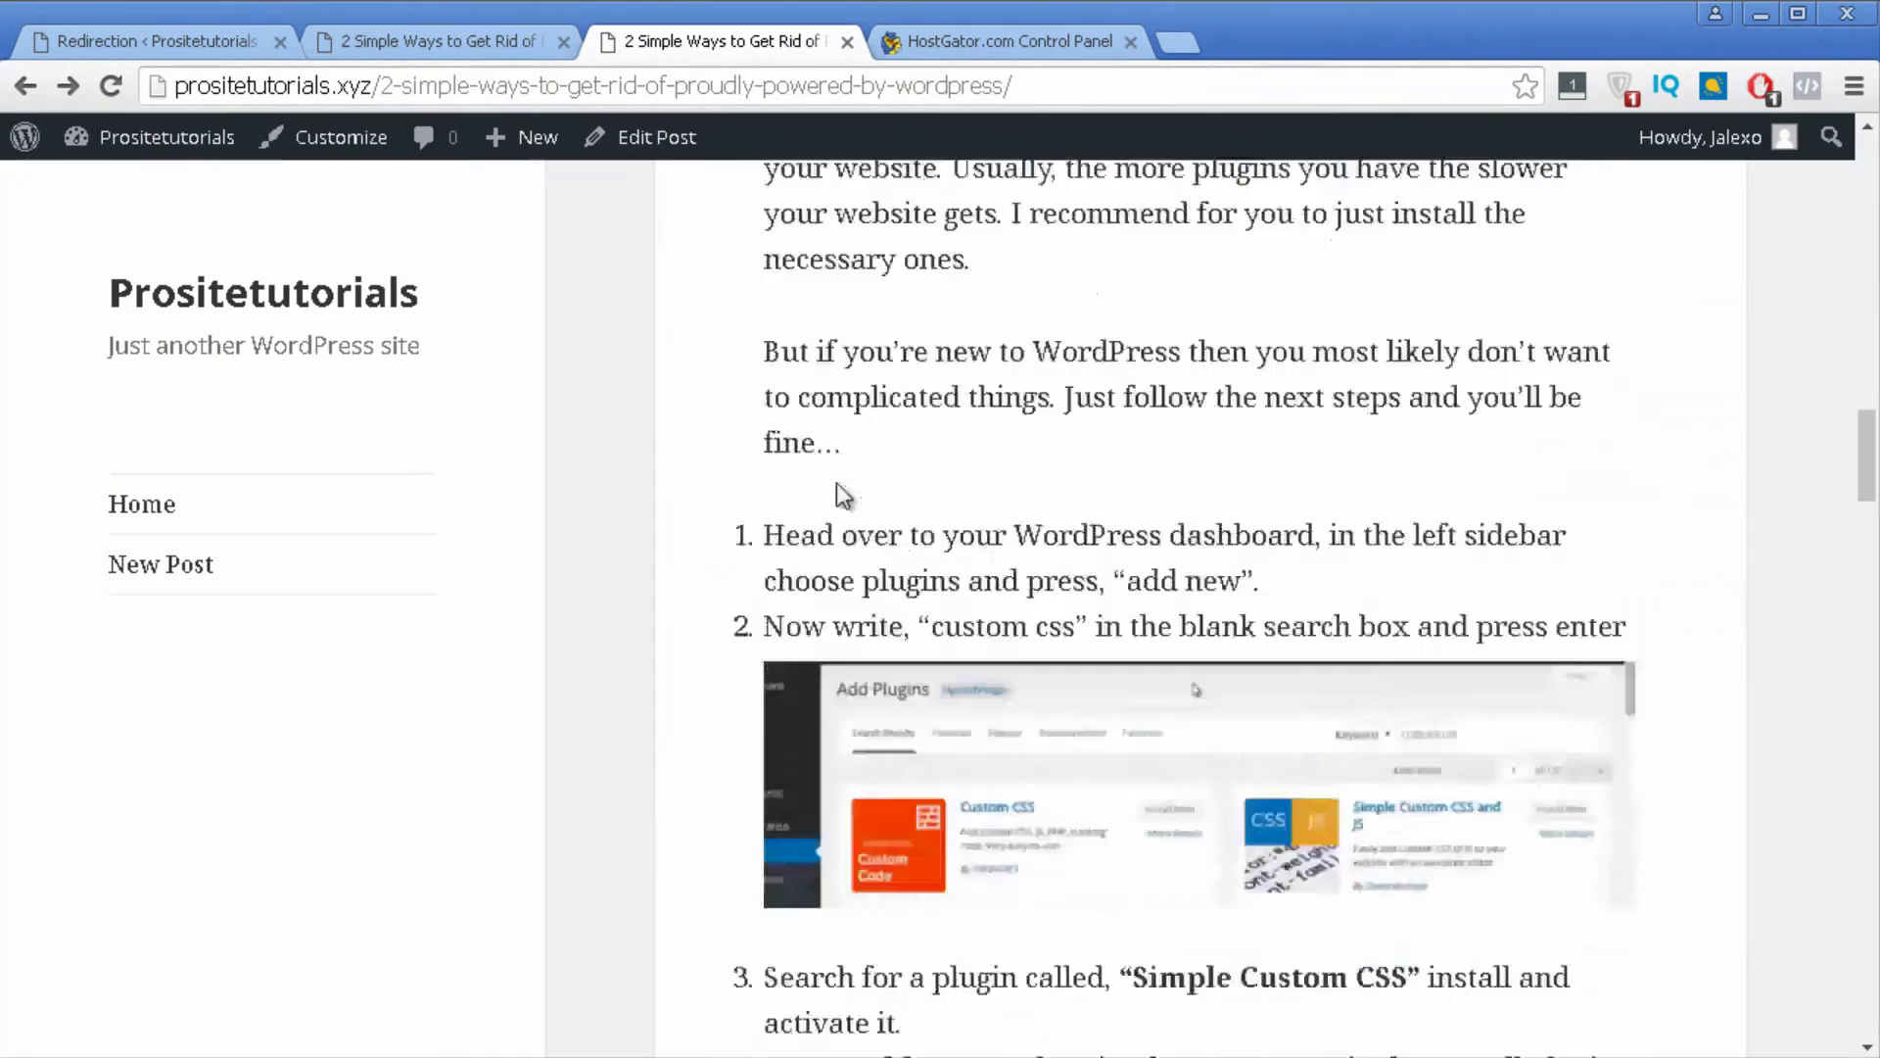
{"action": "scroll", "coordinate": [836, 484], "scroll_direction": "down", "scroll_amount": 4}
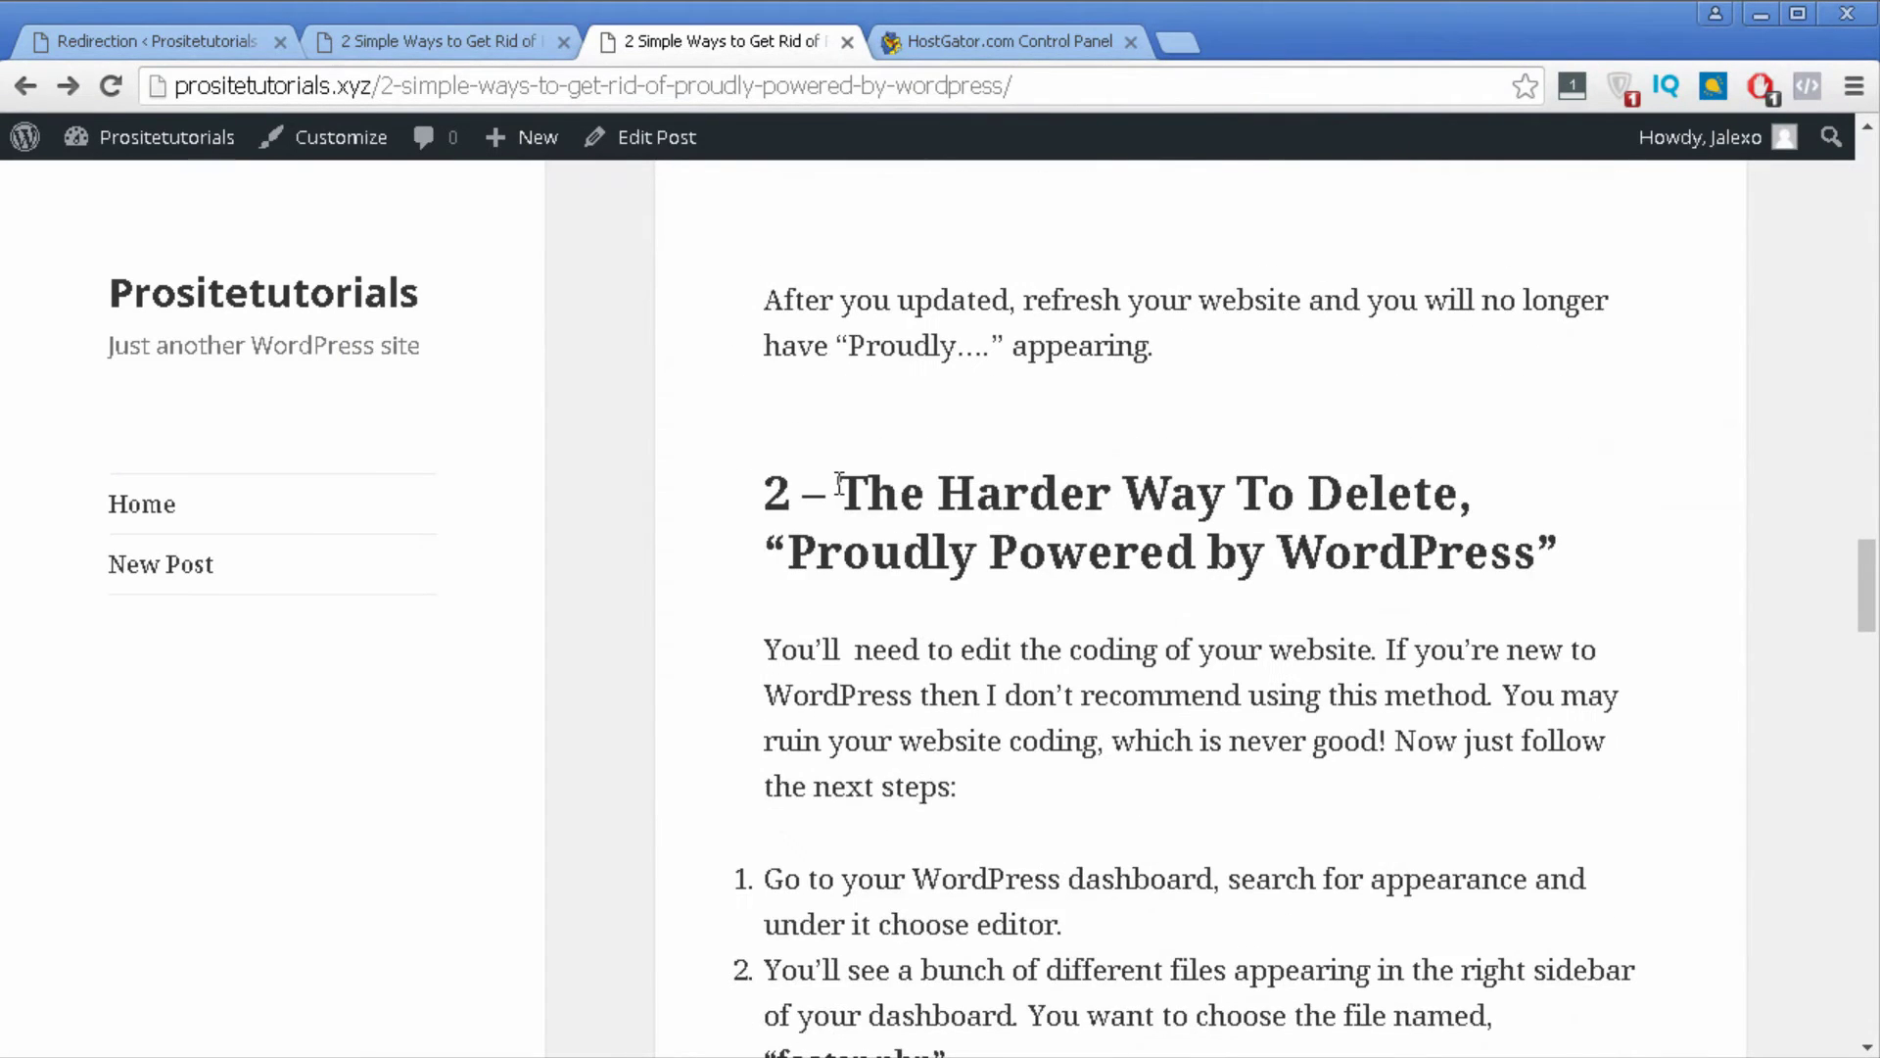
{"action": "scroll", "coordinate": [839, 483], "scroll_direction": "down", "scroll_amount": 3}
{"action": "scroll", "coordinate": [839, 482], "scroll_direction": "up", "scroll_amount": 6}
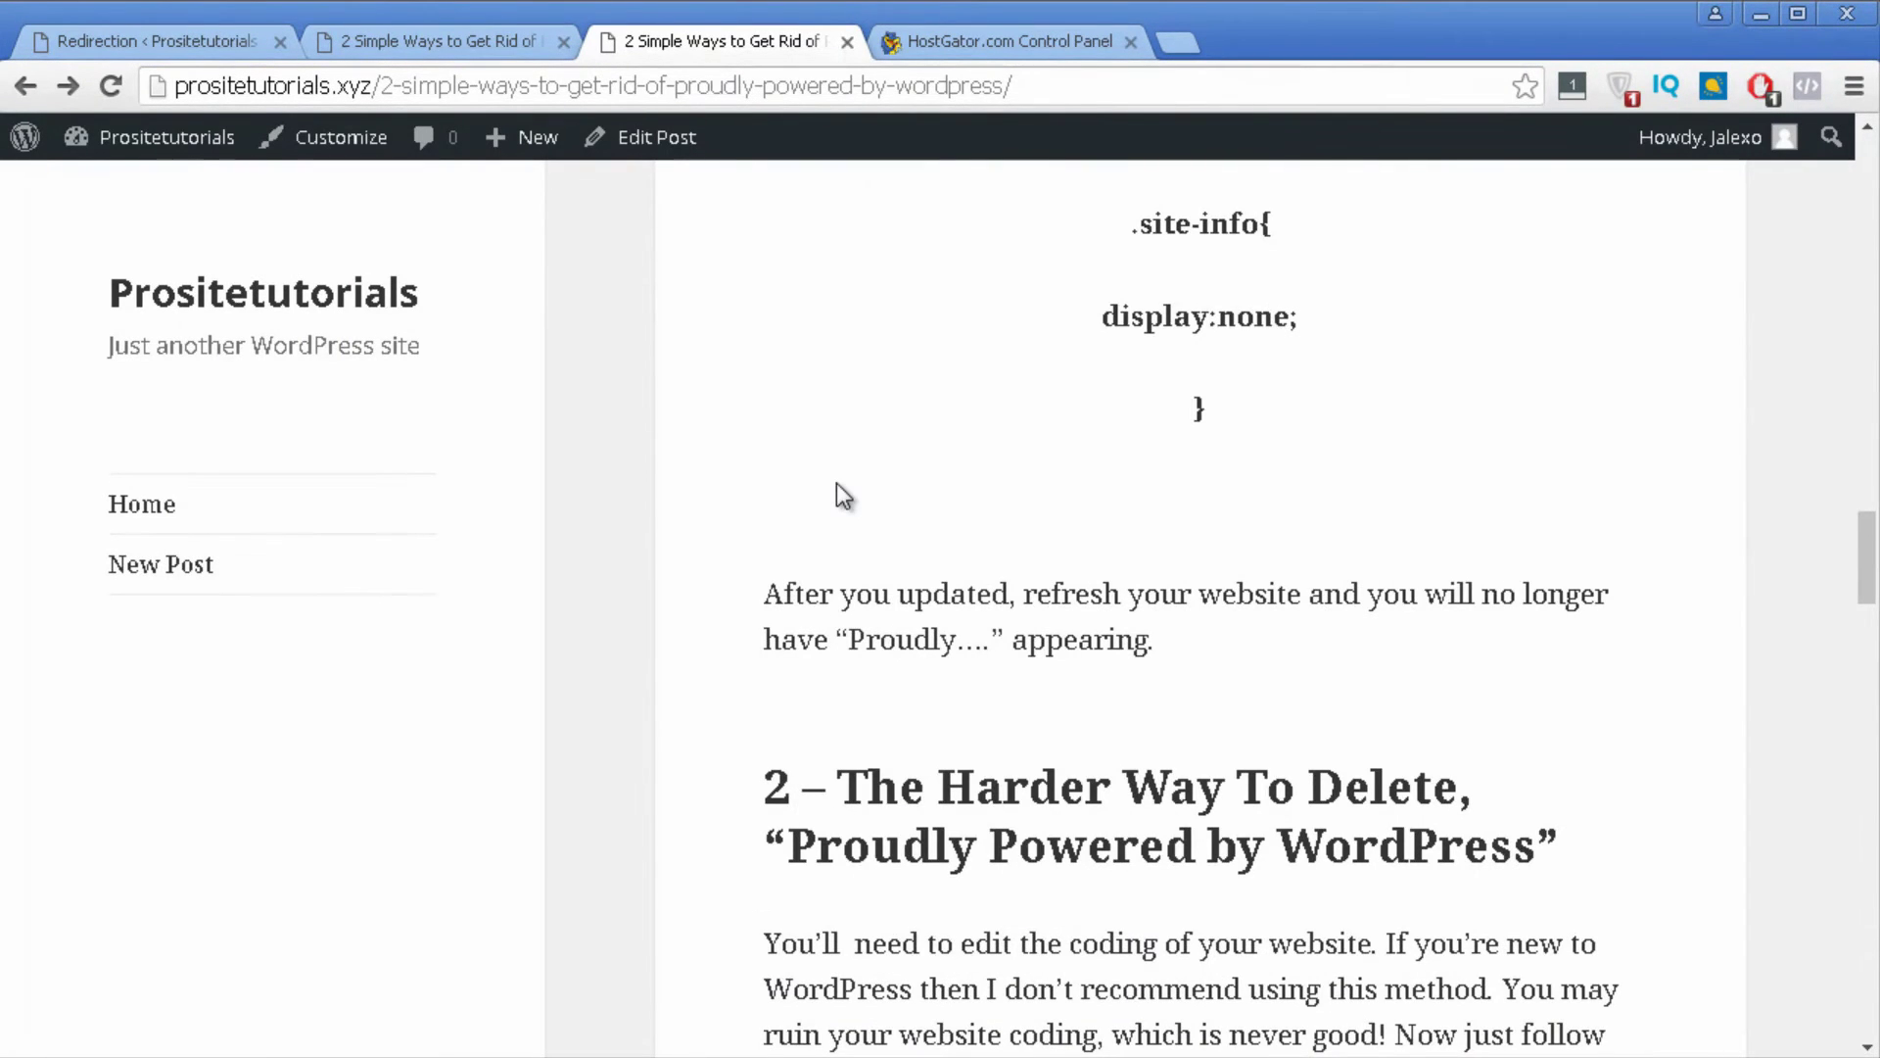
{"action": "scroll", "coordinate": [837, 483], "scroll_direction": "up", "scroll_amount": 1}
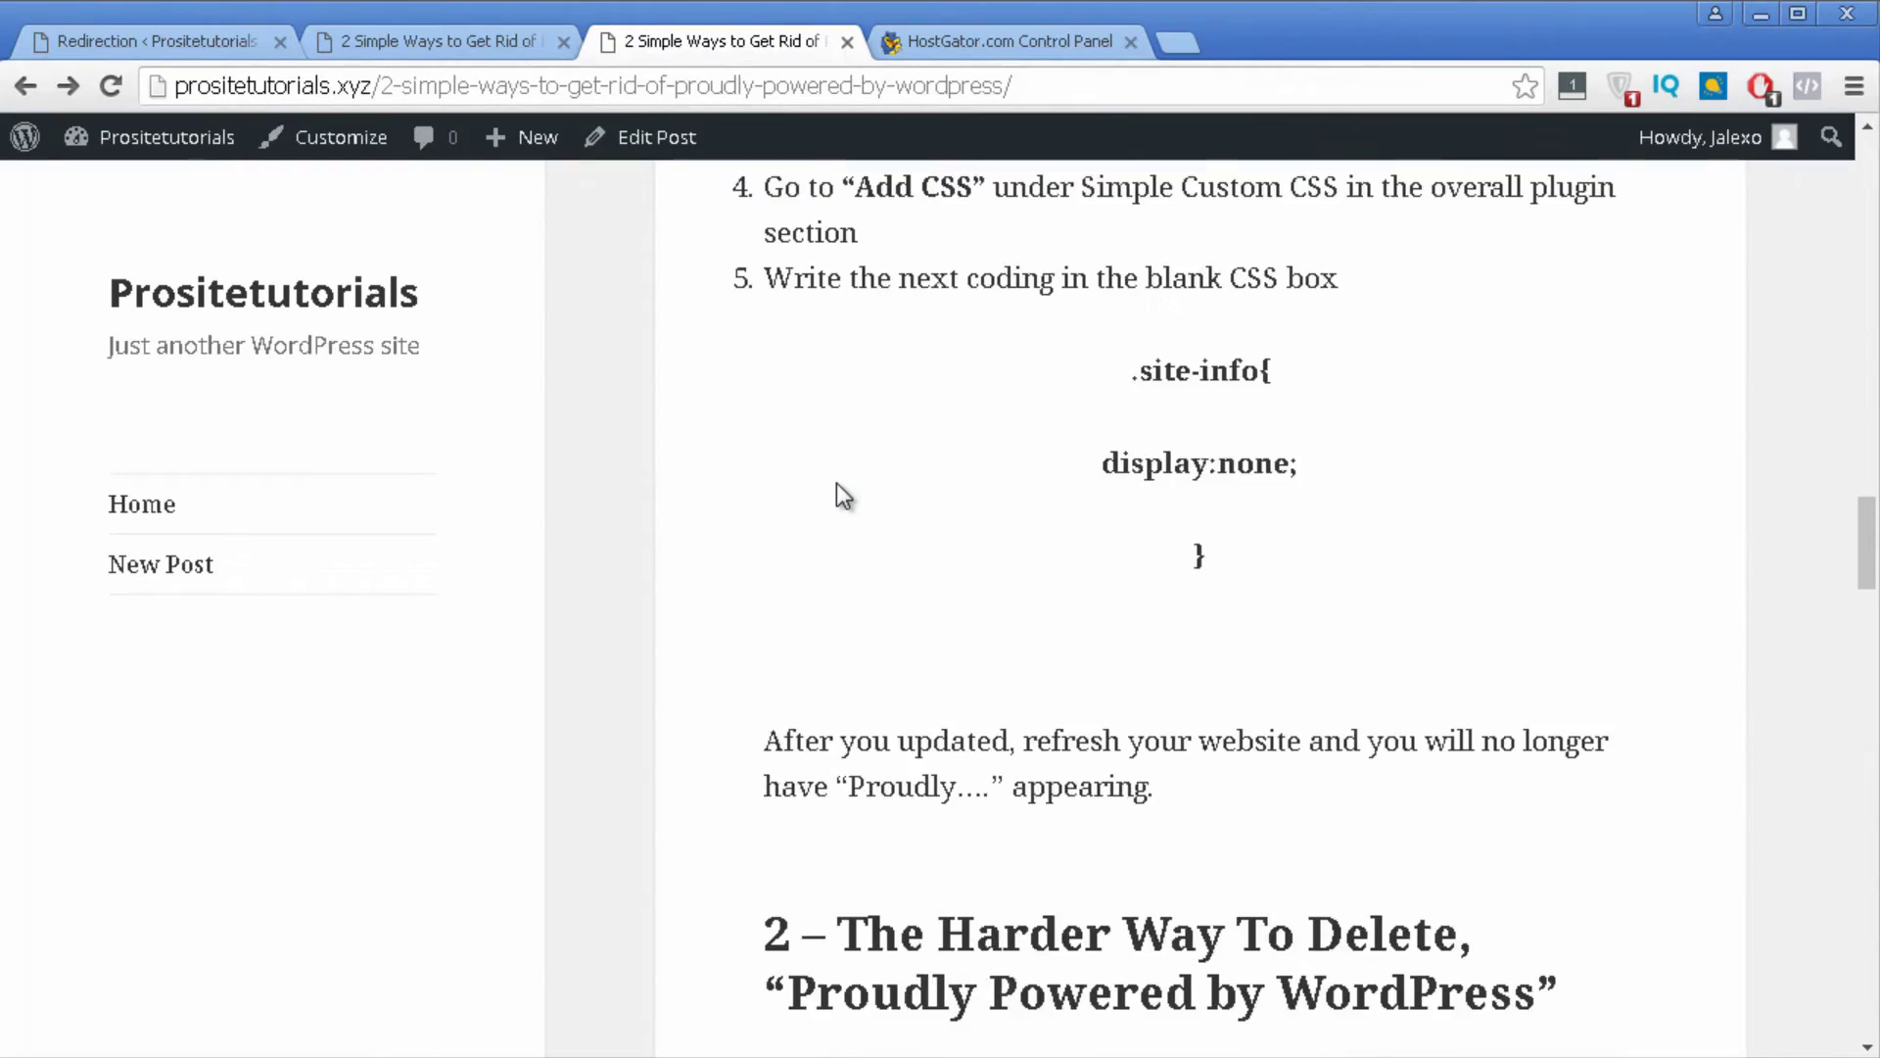
{"action": "scroll", "coordinate": [836, 483], "scroll_direction": "up", "scroll_amount": 4}
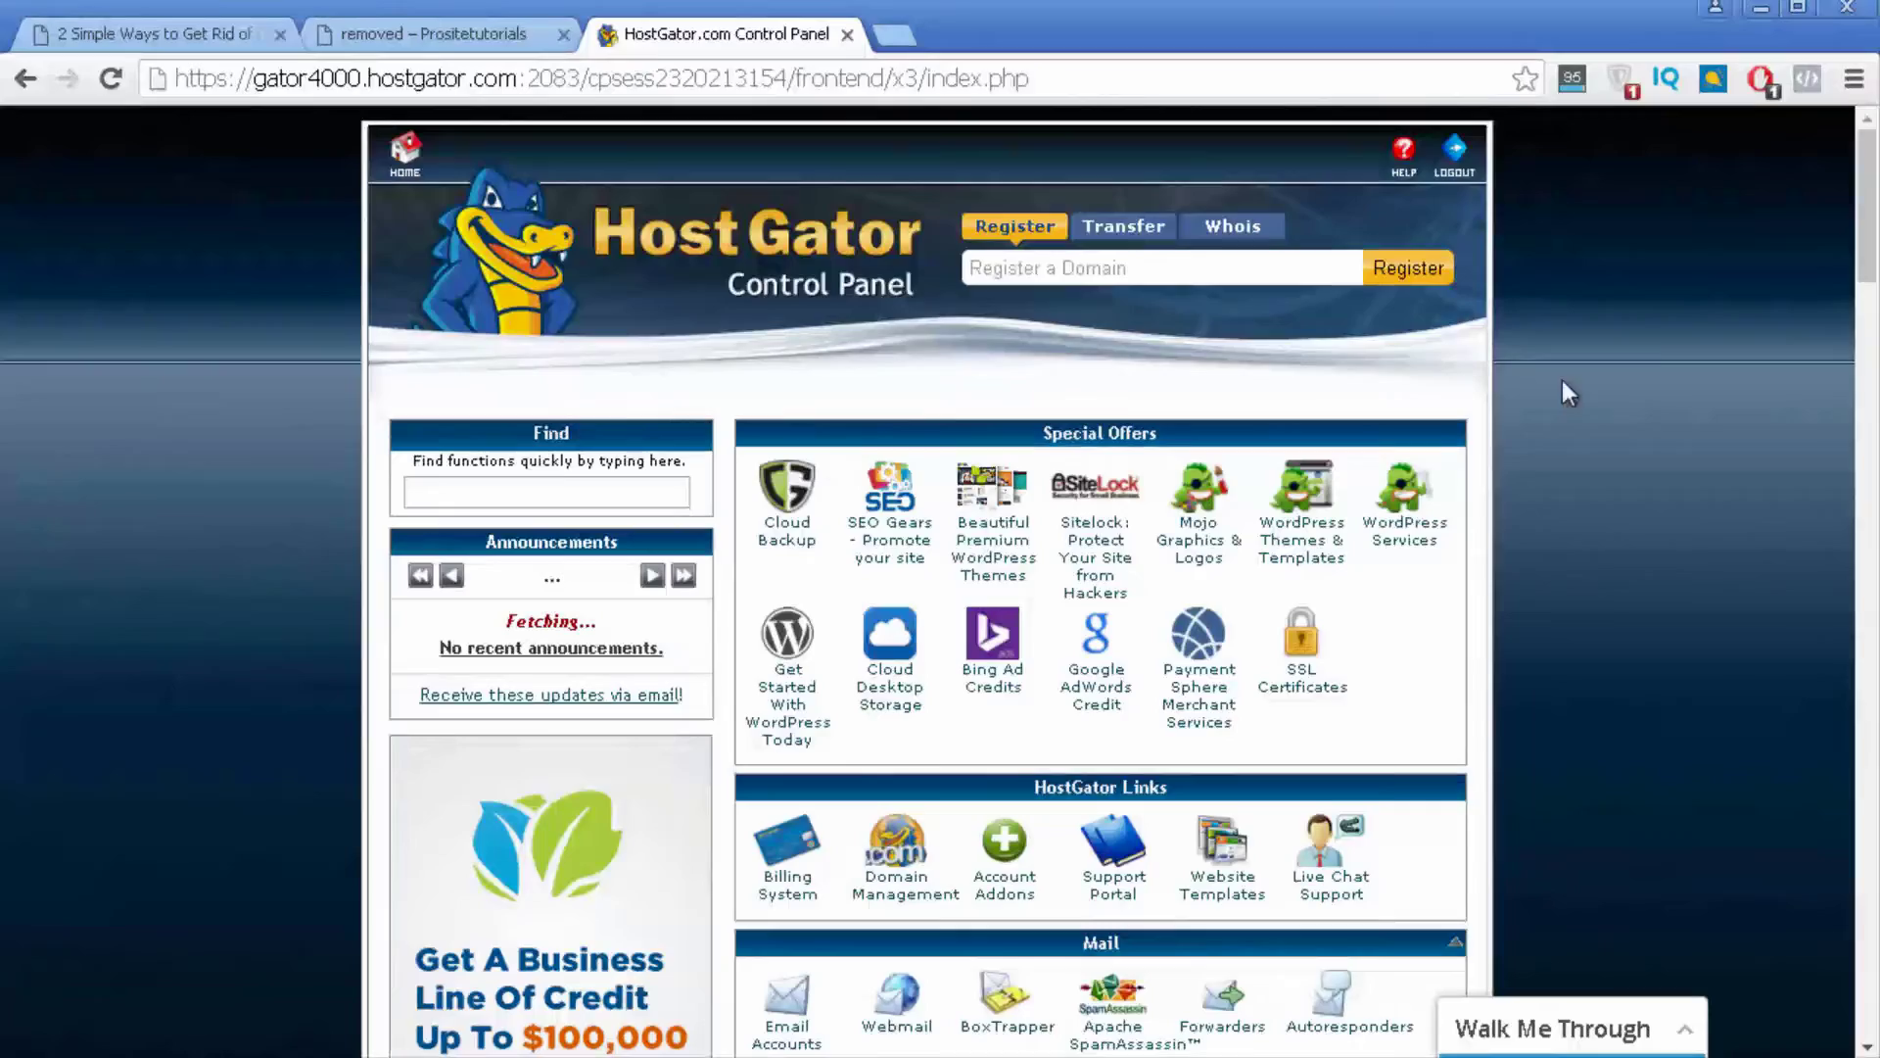
Step: Open cPanel's File Manager on the prositetutorials.xyz site folder
{"action": "scroll", "coordinate": [1652, 356], "scroll_direction": "down", "scroll_amount": 12}
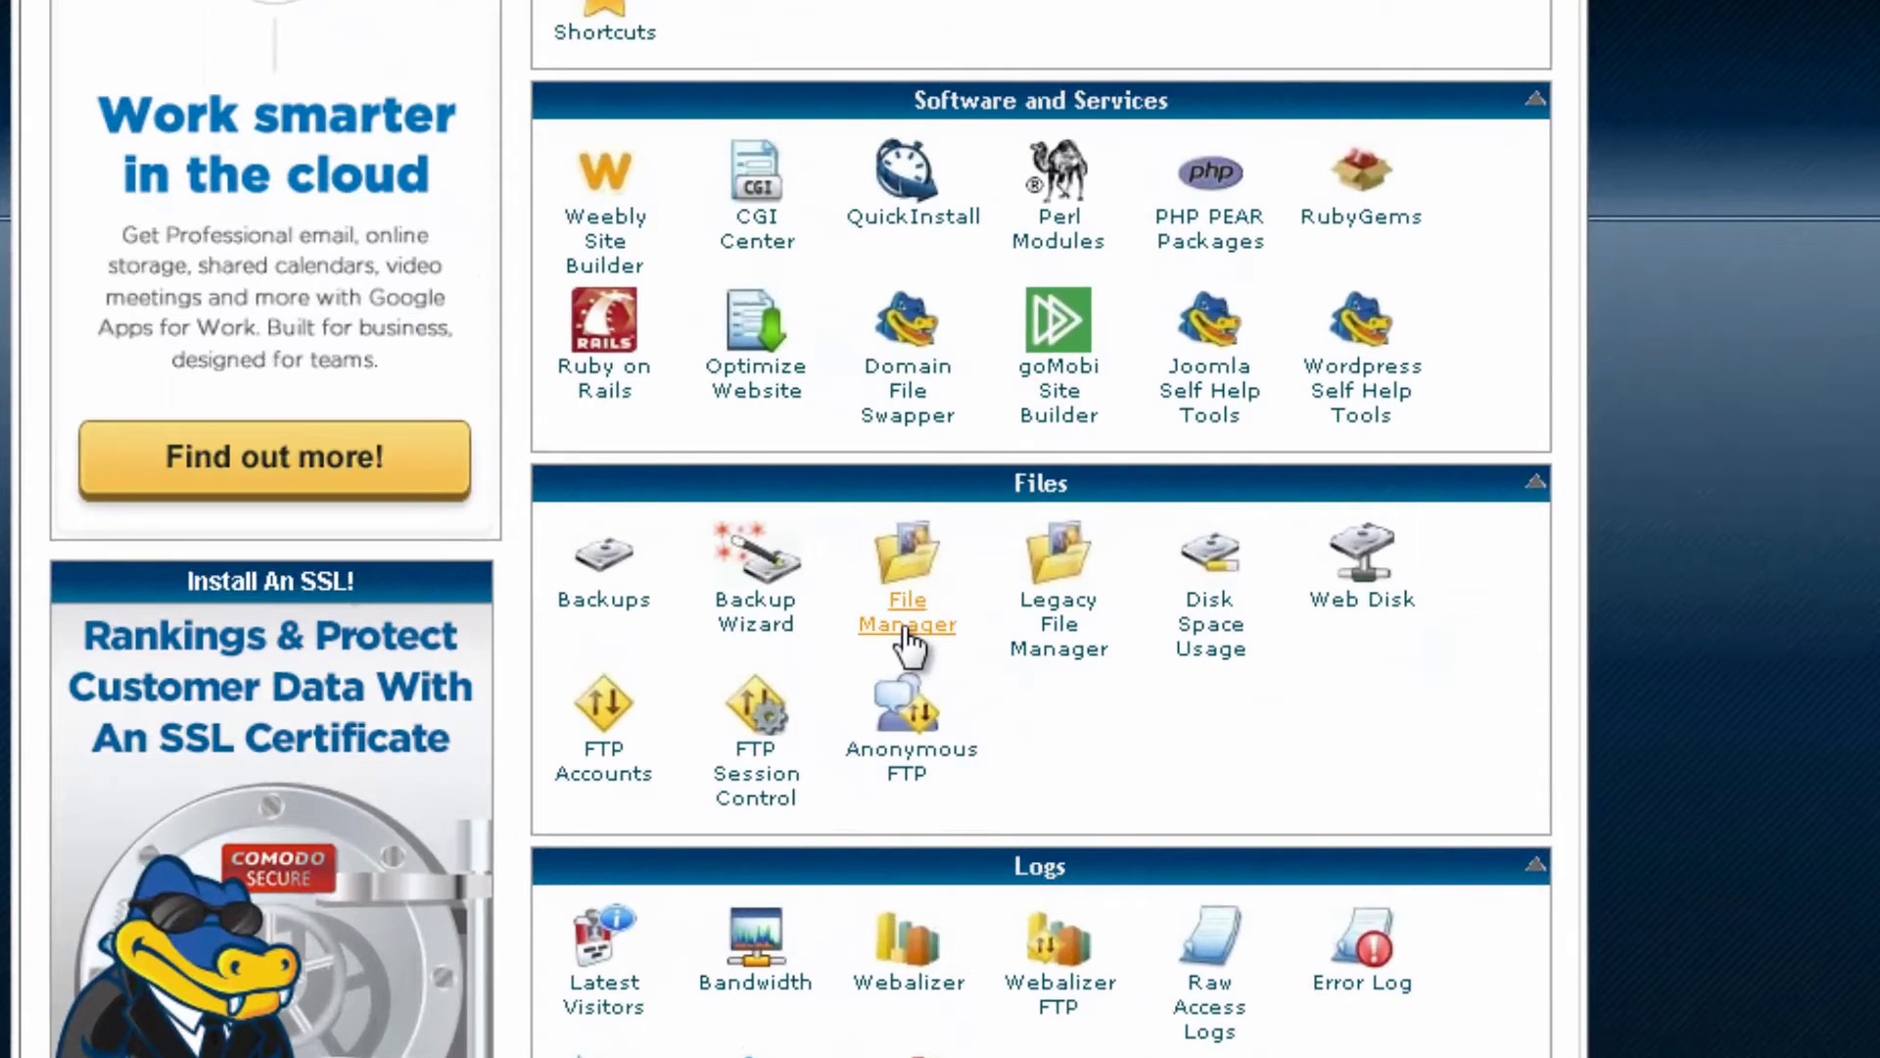
{"action": "left_click", "coordinate": [906, 632]}
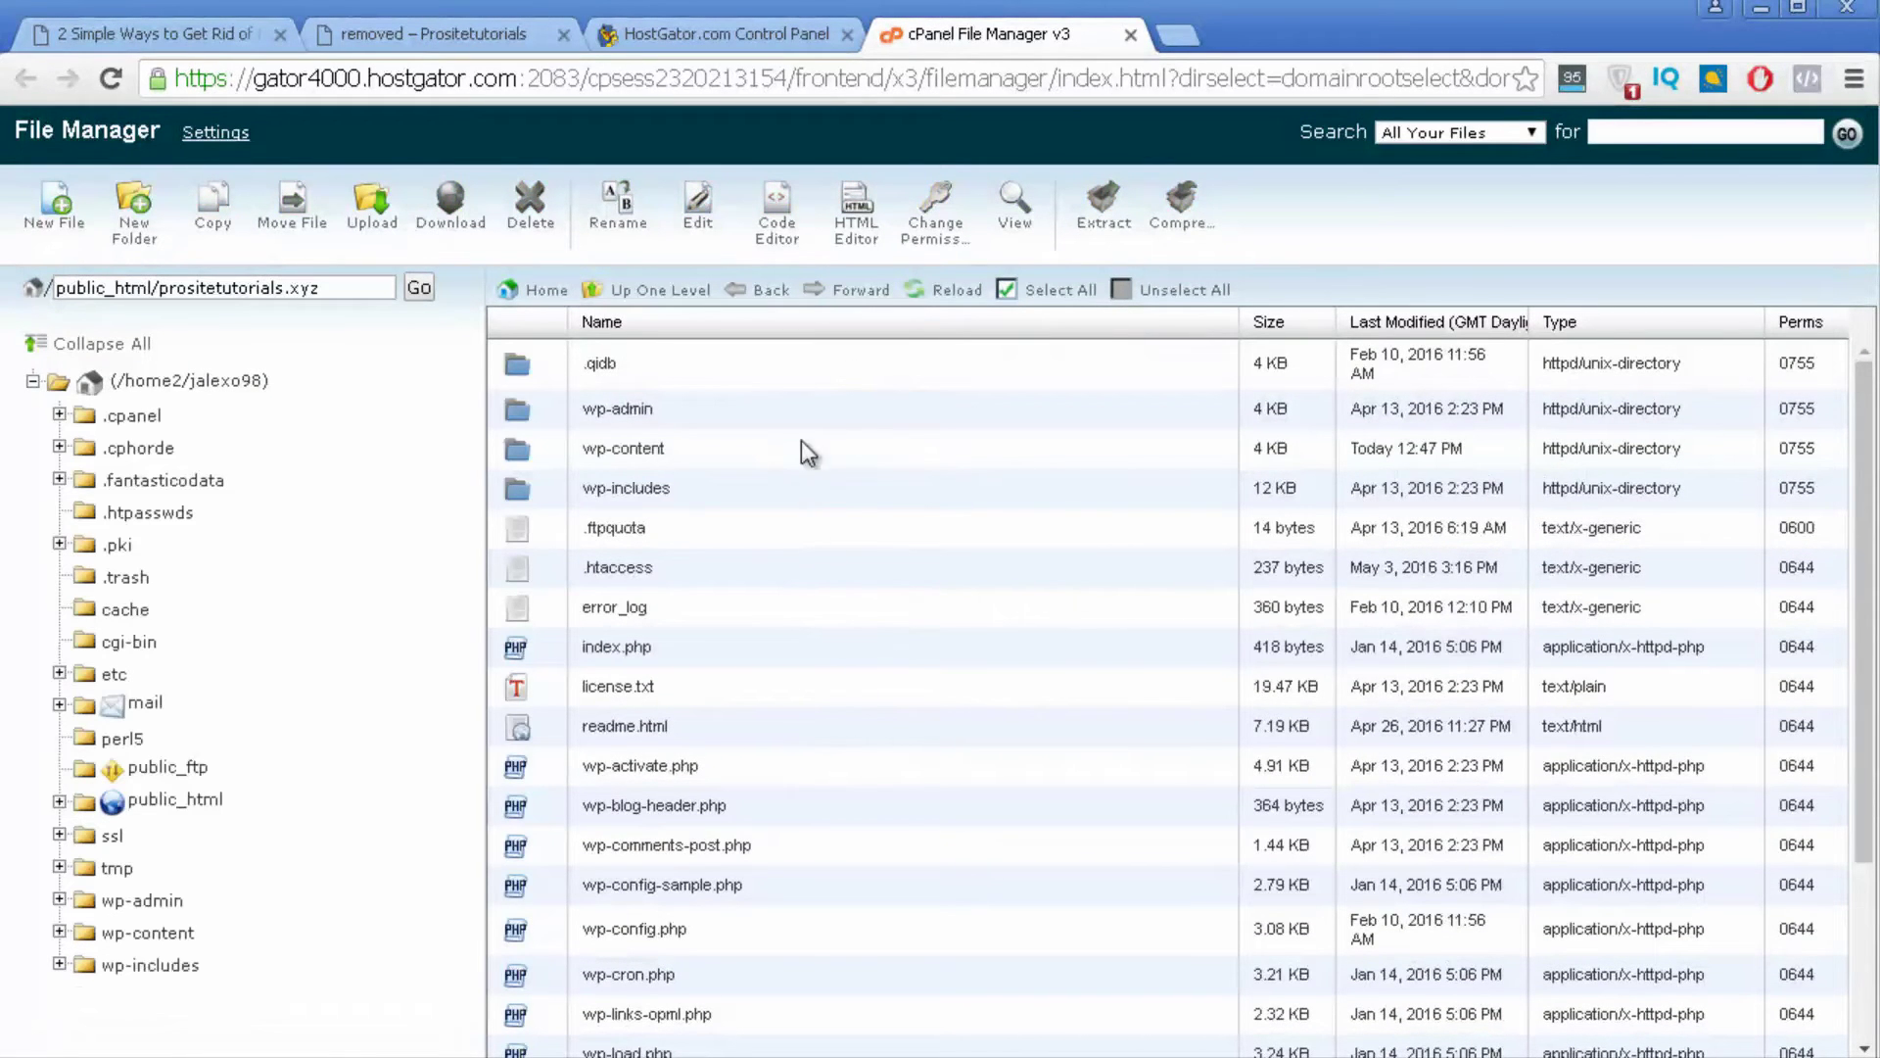
Step: Select .htaccess in the site root and download a backup copy of it
{"action": "scroll", "coordinate": [793, 391], "scroll_direction": "down", "scroll_amount": 2}
{"action": "scroll", "coordinate": [797, 382], "scroll_direction": "up", "scroll_amount": 2}
{"action": "scroll", "coordinate": [769, 673], "scroll_direction": "down", "scroll_amount": 3}
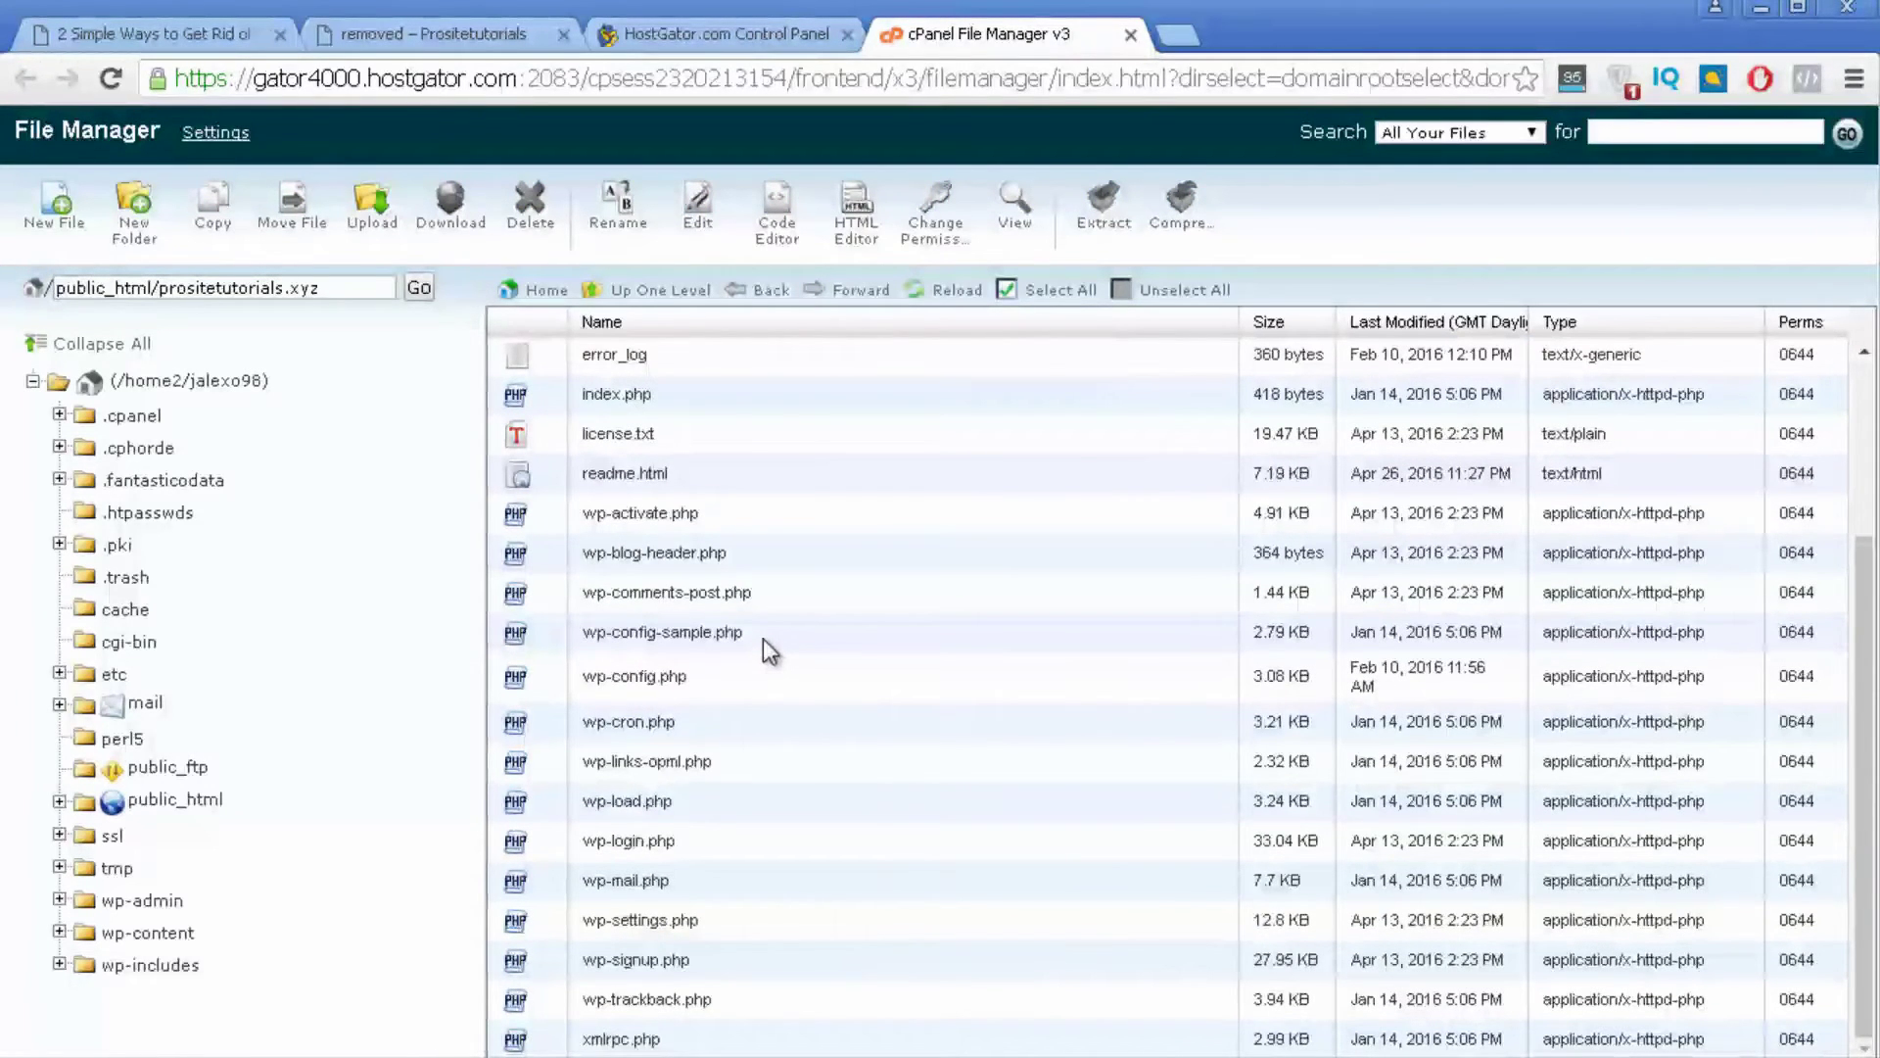
{"action": "scroll", "coordinate": [762, 627], "scroll_direction": "up", "scroll_amount": 2}
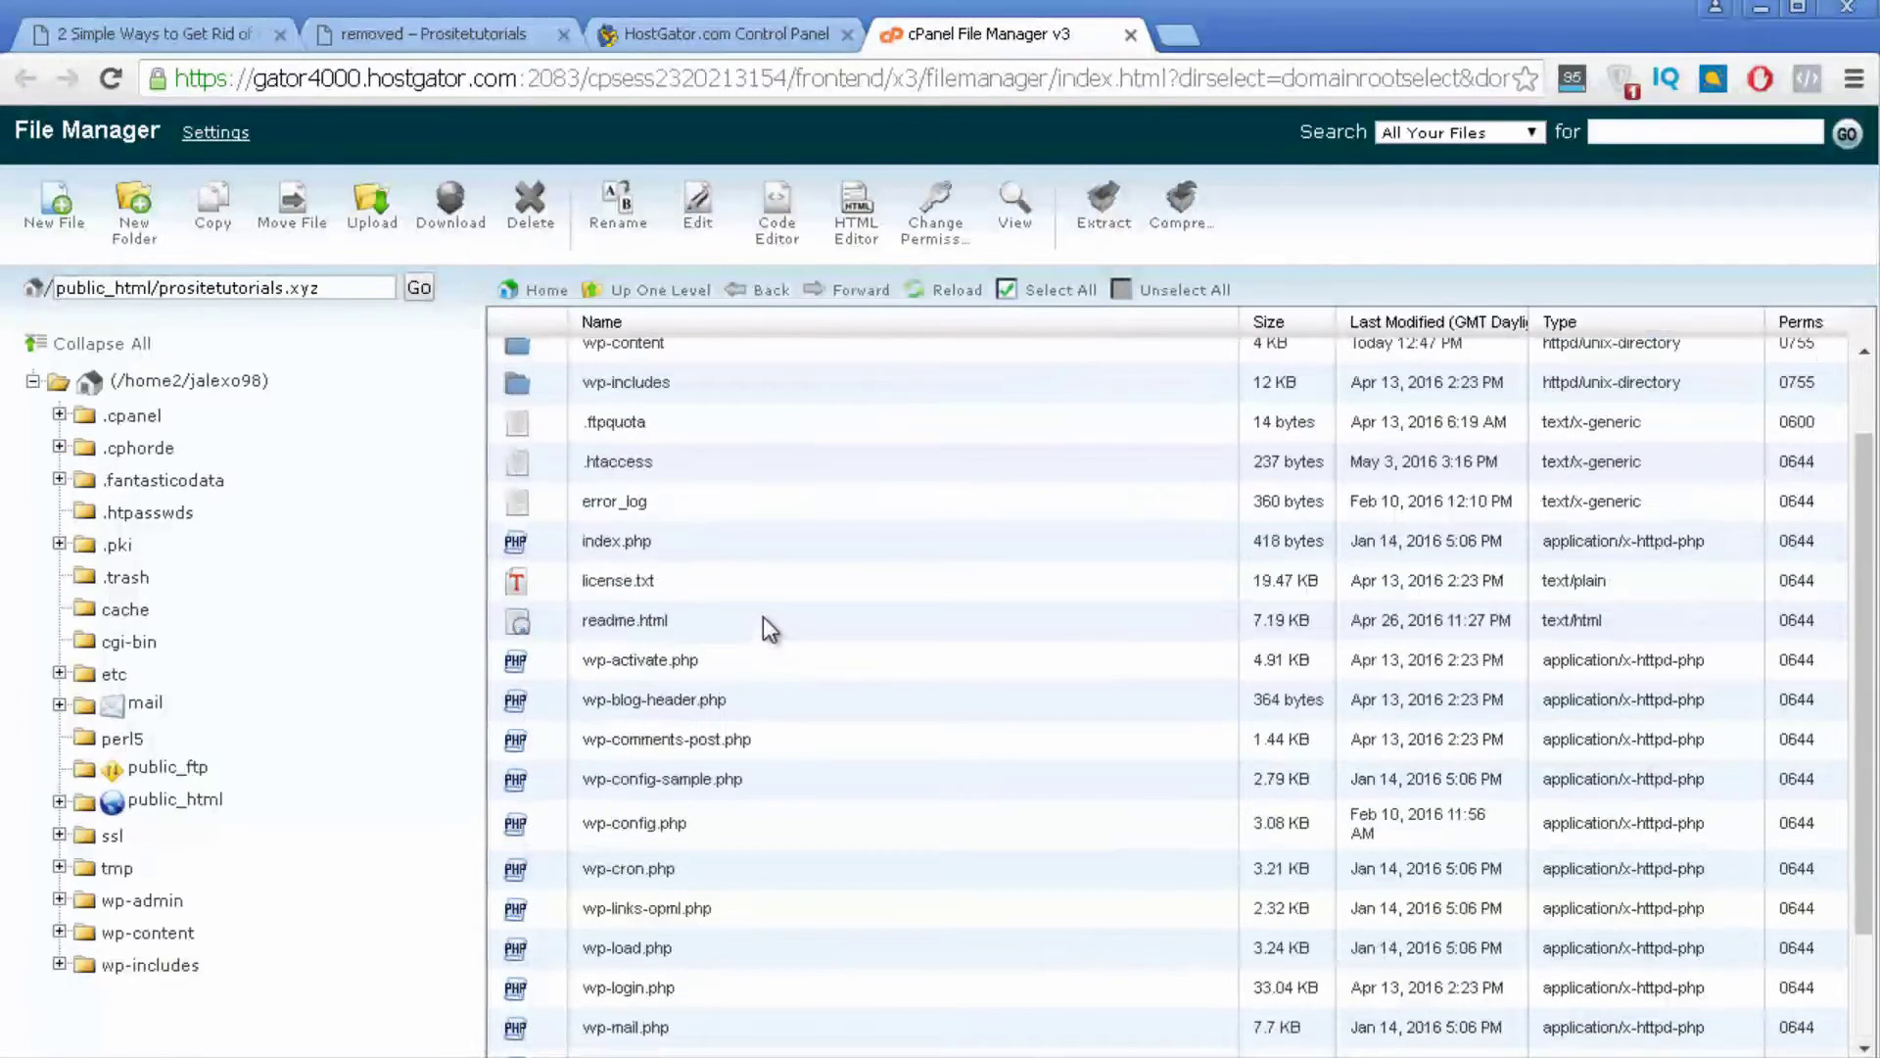
{"action": "left_click", "coordinate": [701, 468]}
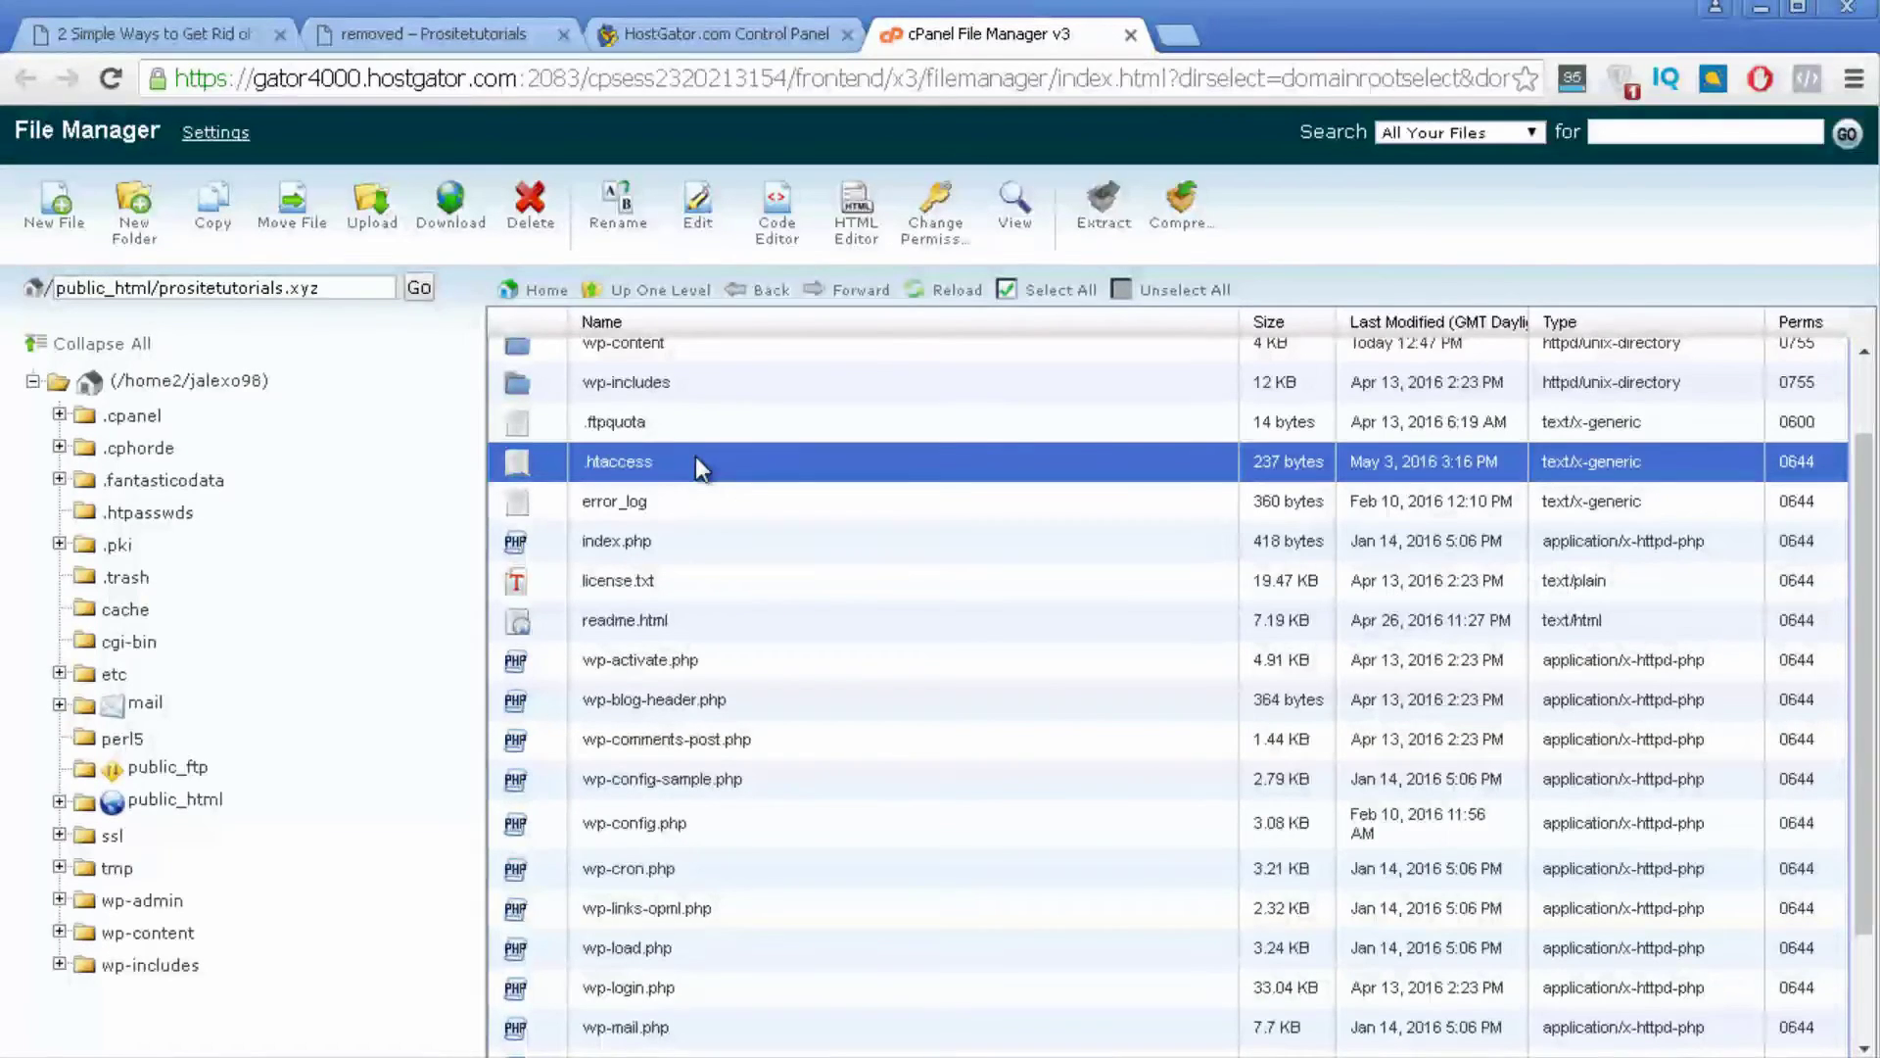
{"action": "double_click", "coordinate": [844, 456]}
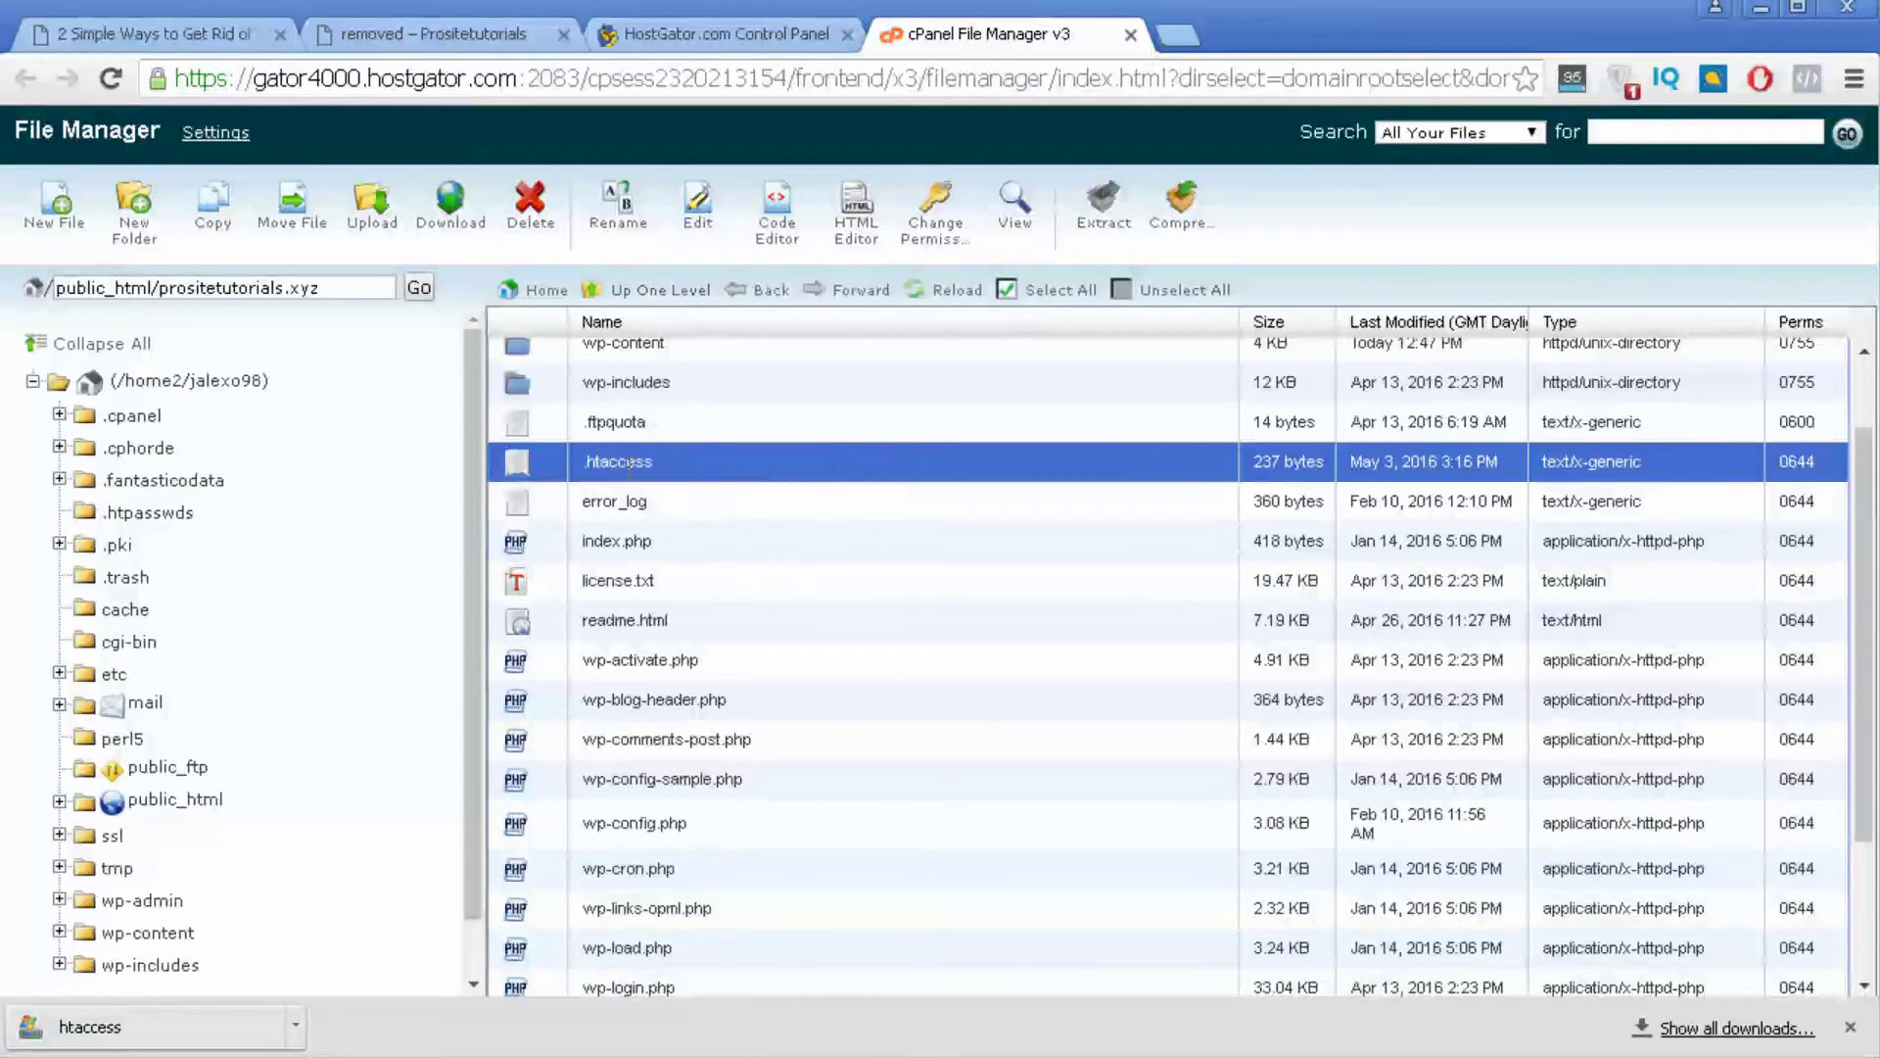
Step: Edit .htaccess, adding the line 'redirect 301 oldurl newurl' below # END WordPress
{"action": "left_click", "coordinate": [700, 217]}
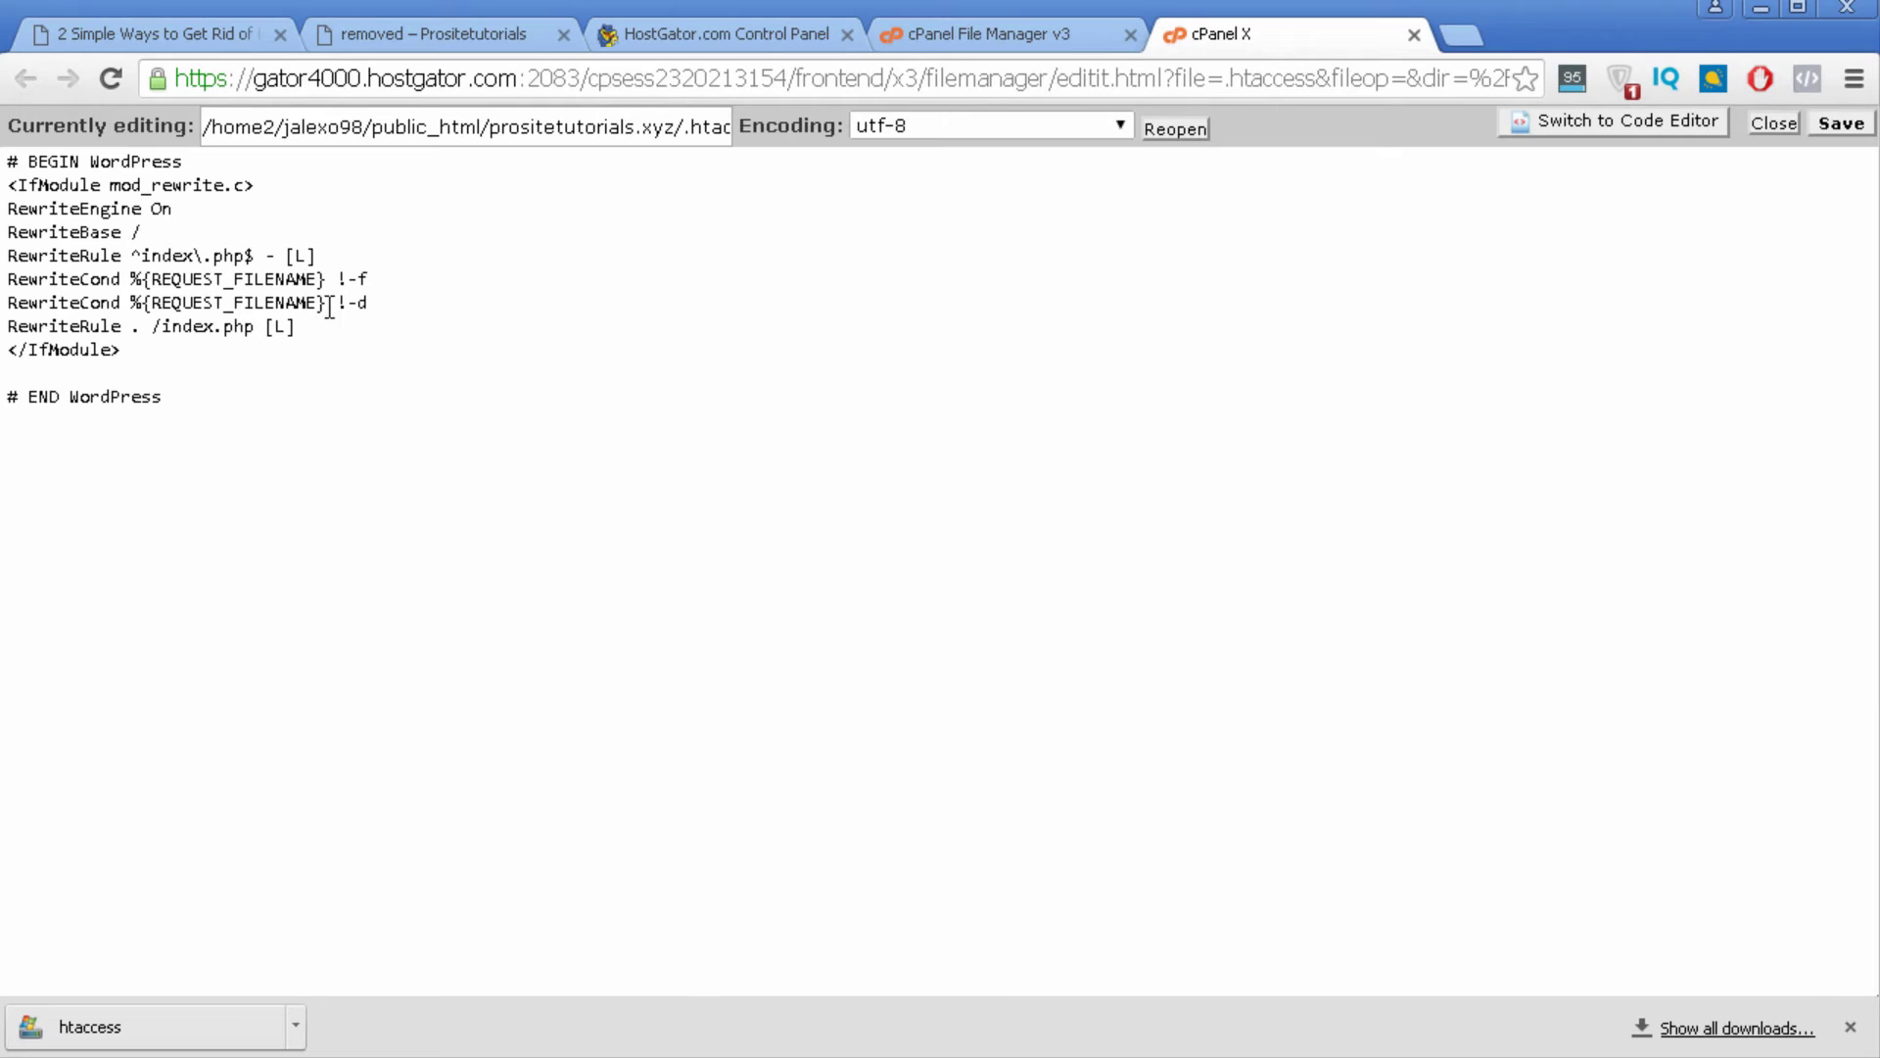
{"action": "left_click", "coordinate": [253, 390]}
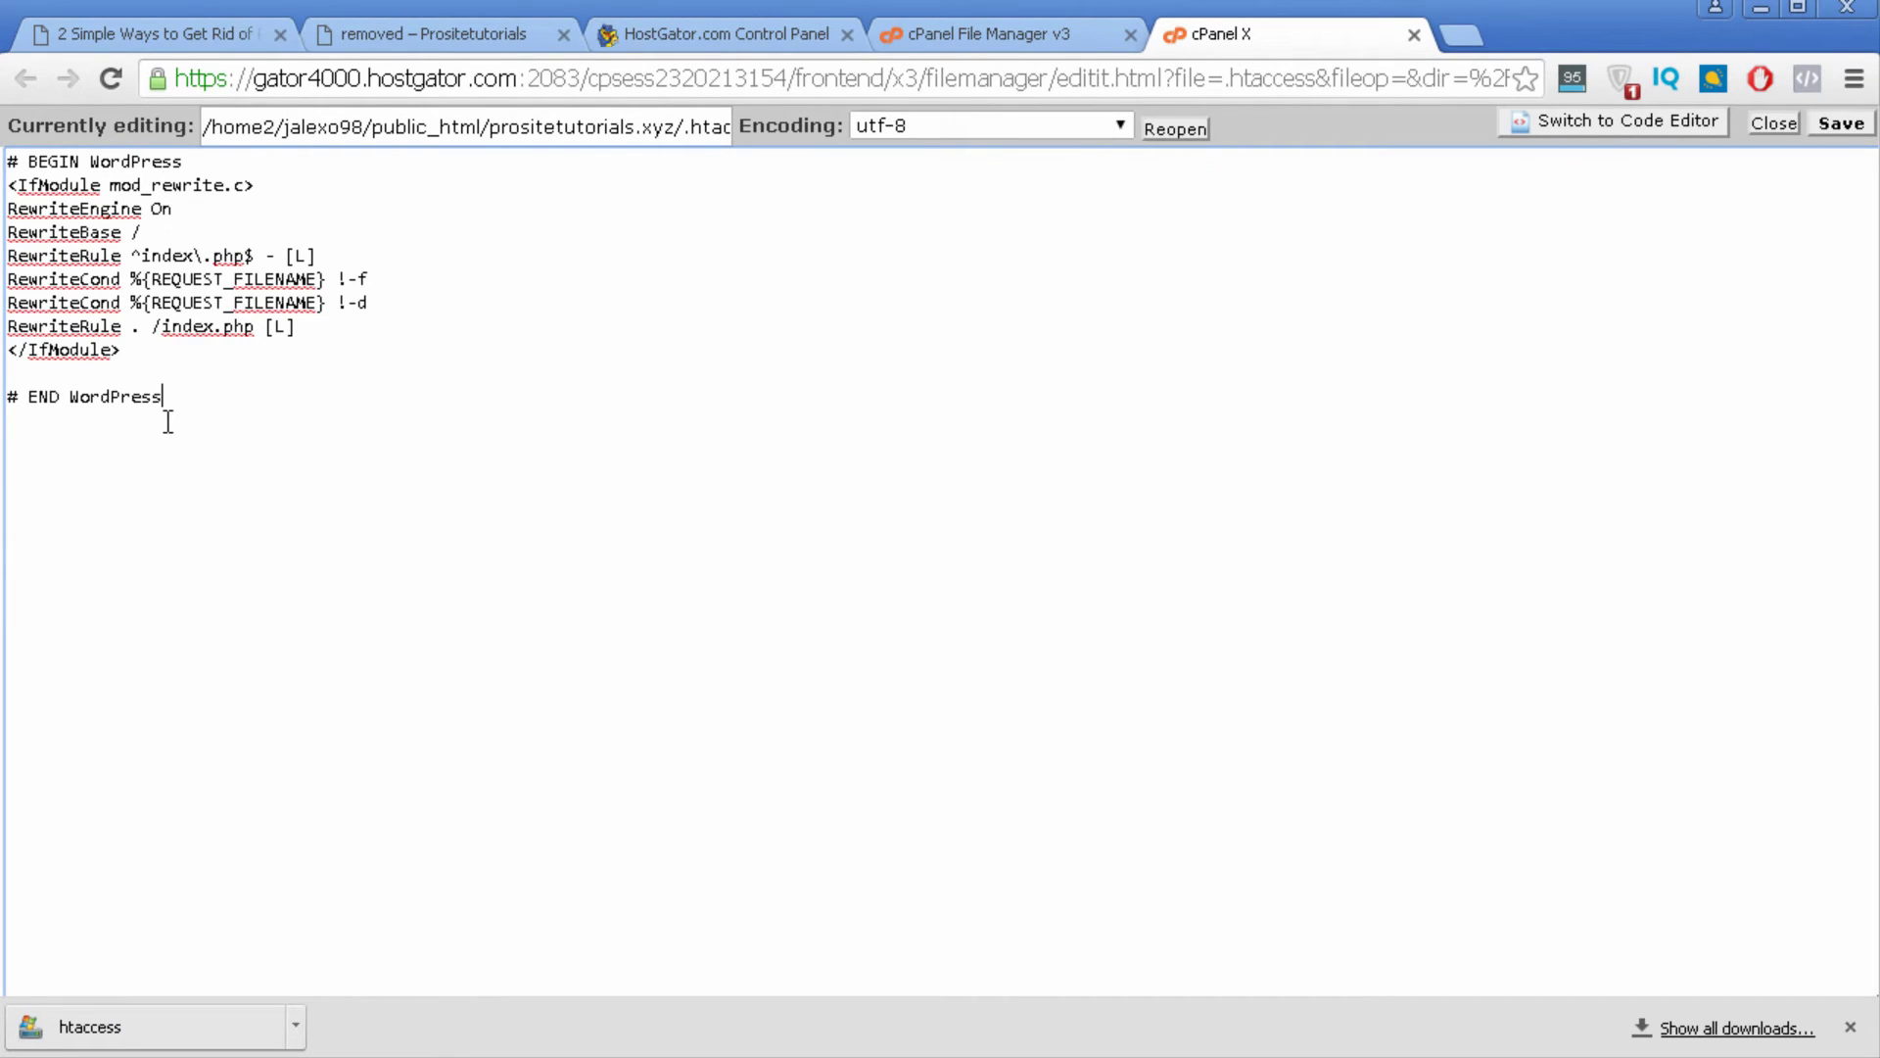
{"action": "key", "text": "Return"}
{"action": "key", "text": "Return"}
{"action": "type", "text": "re"}
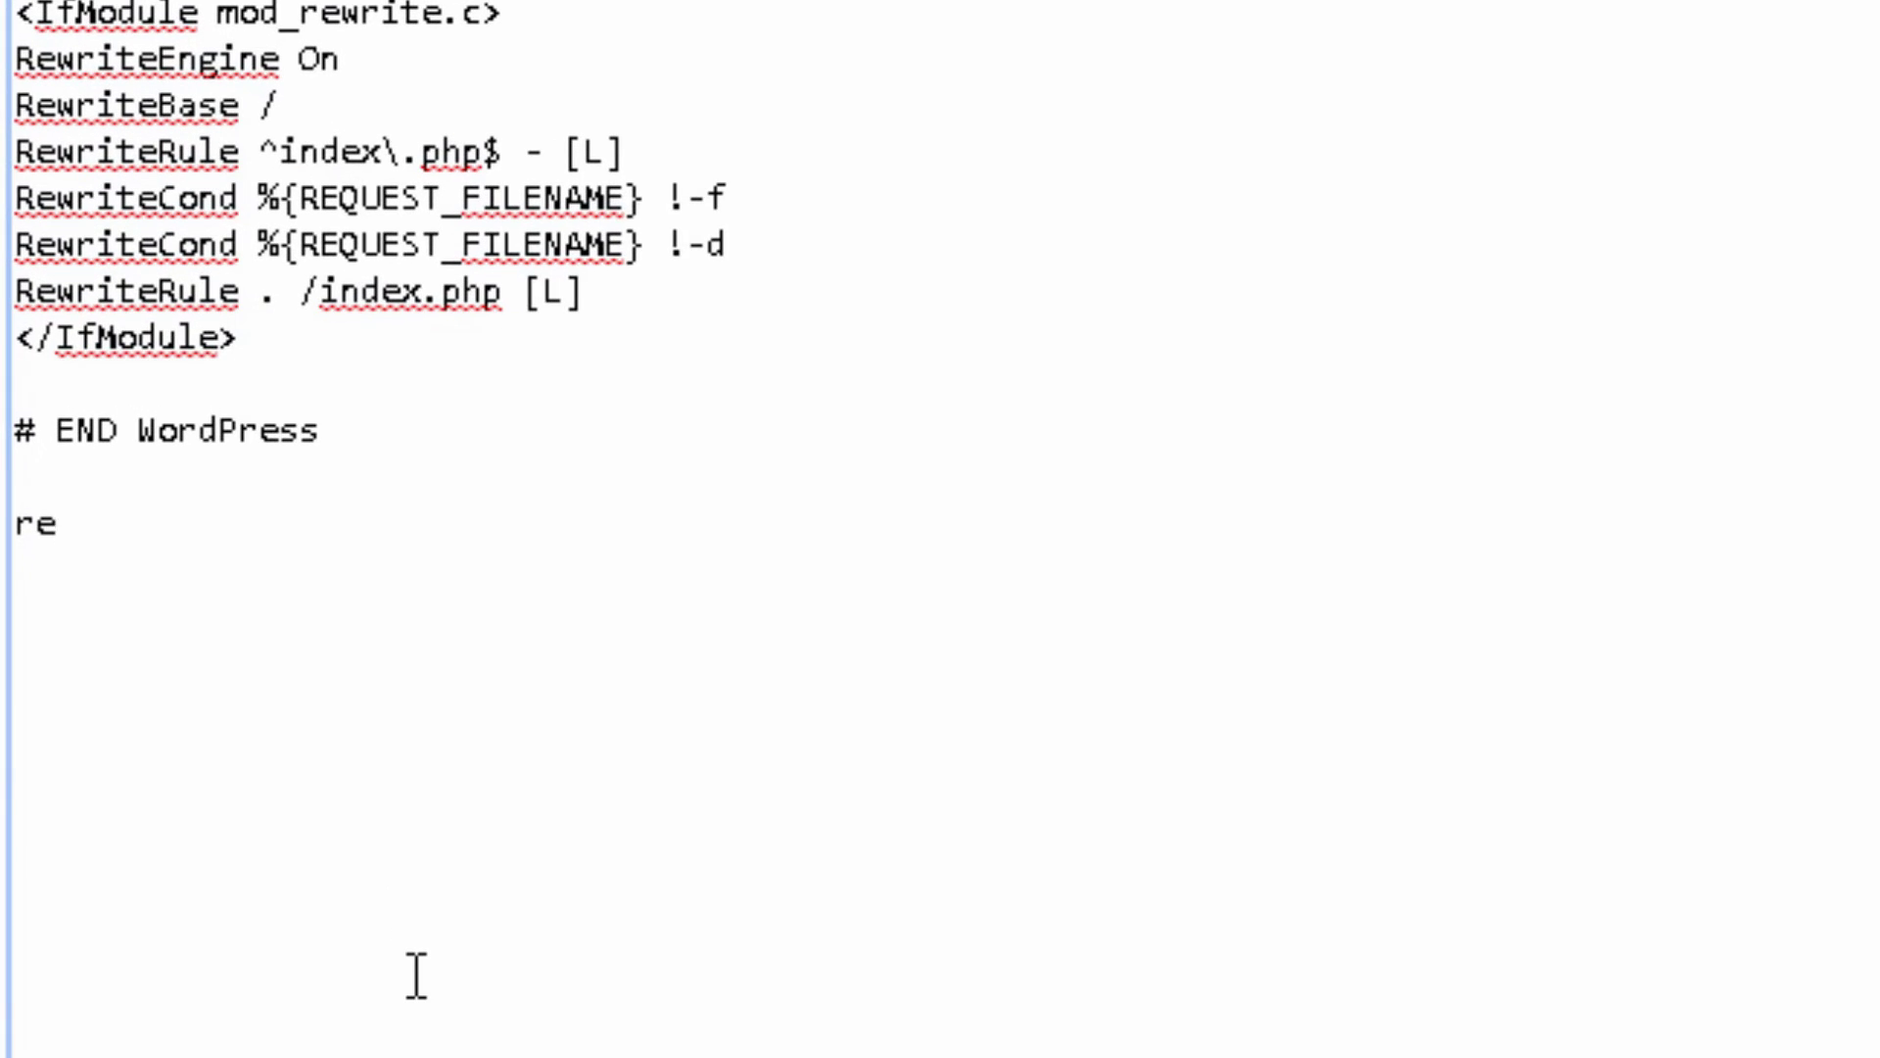
{"action": "type", "text": "direct 30"}
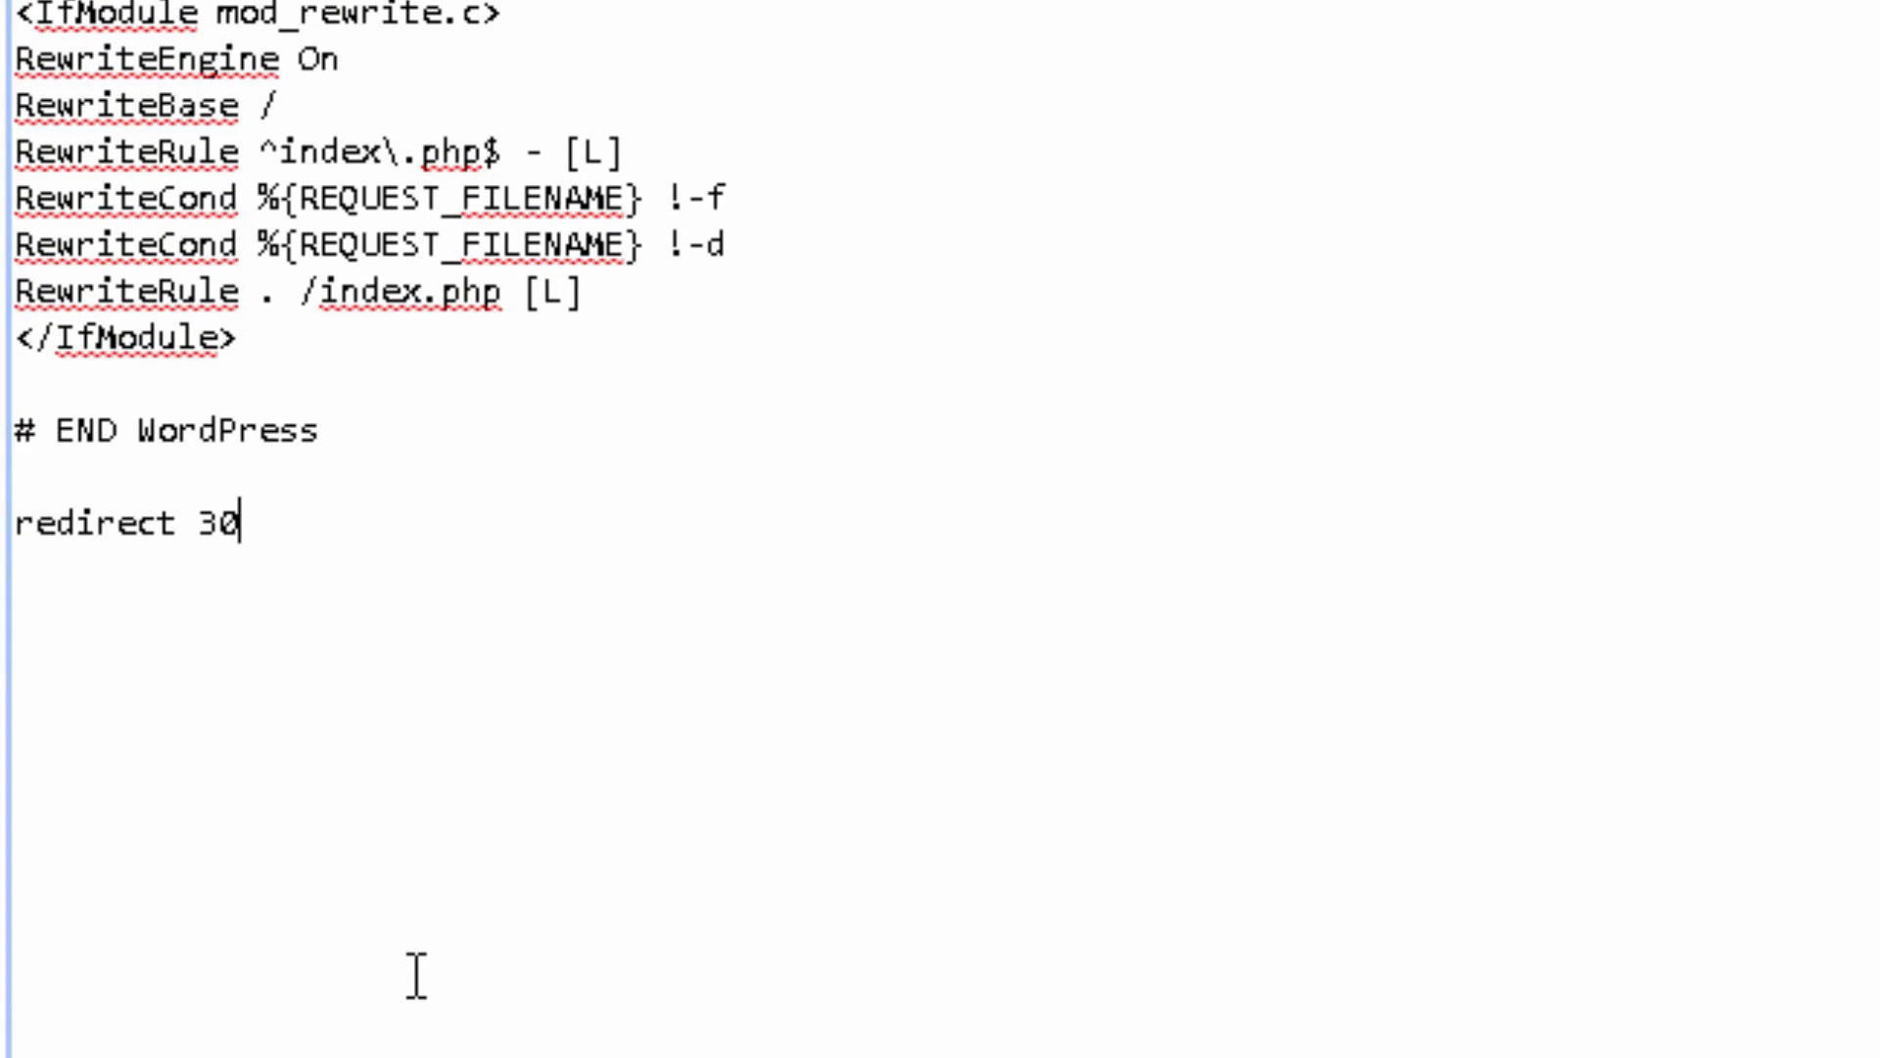
{"action": "type", "text": "1 old"}
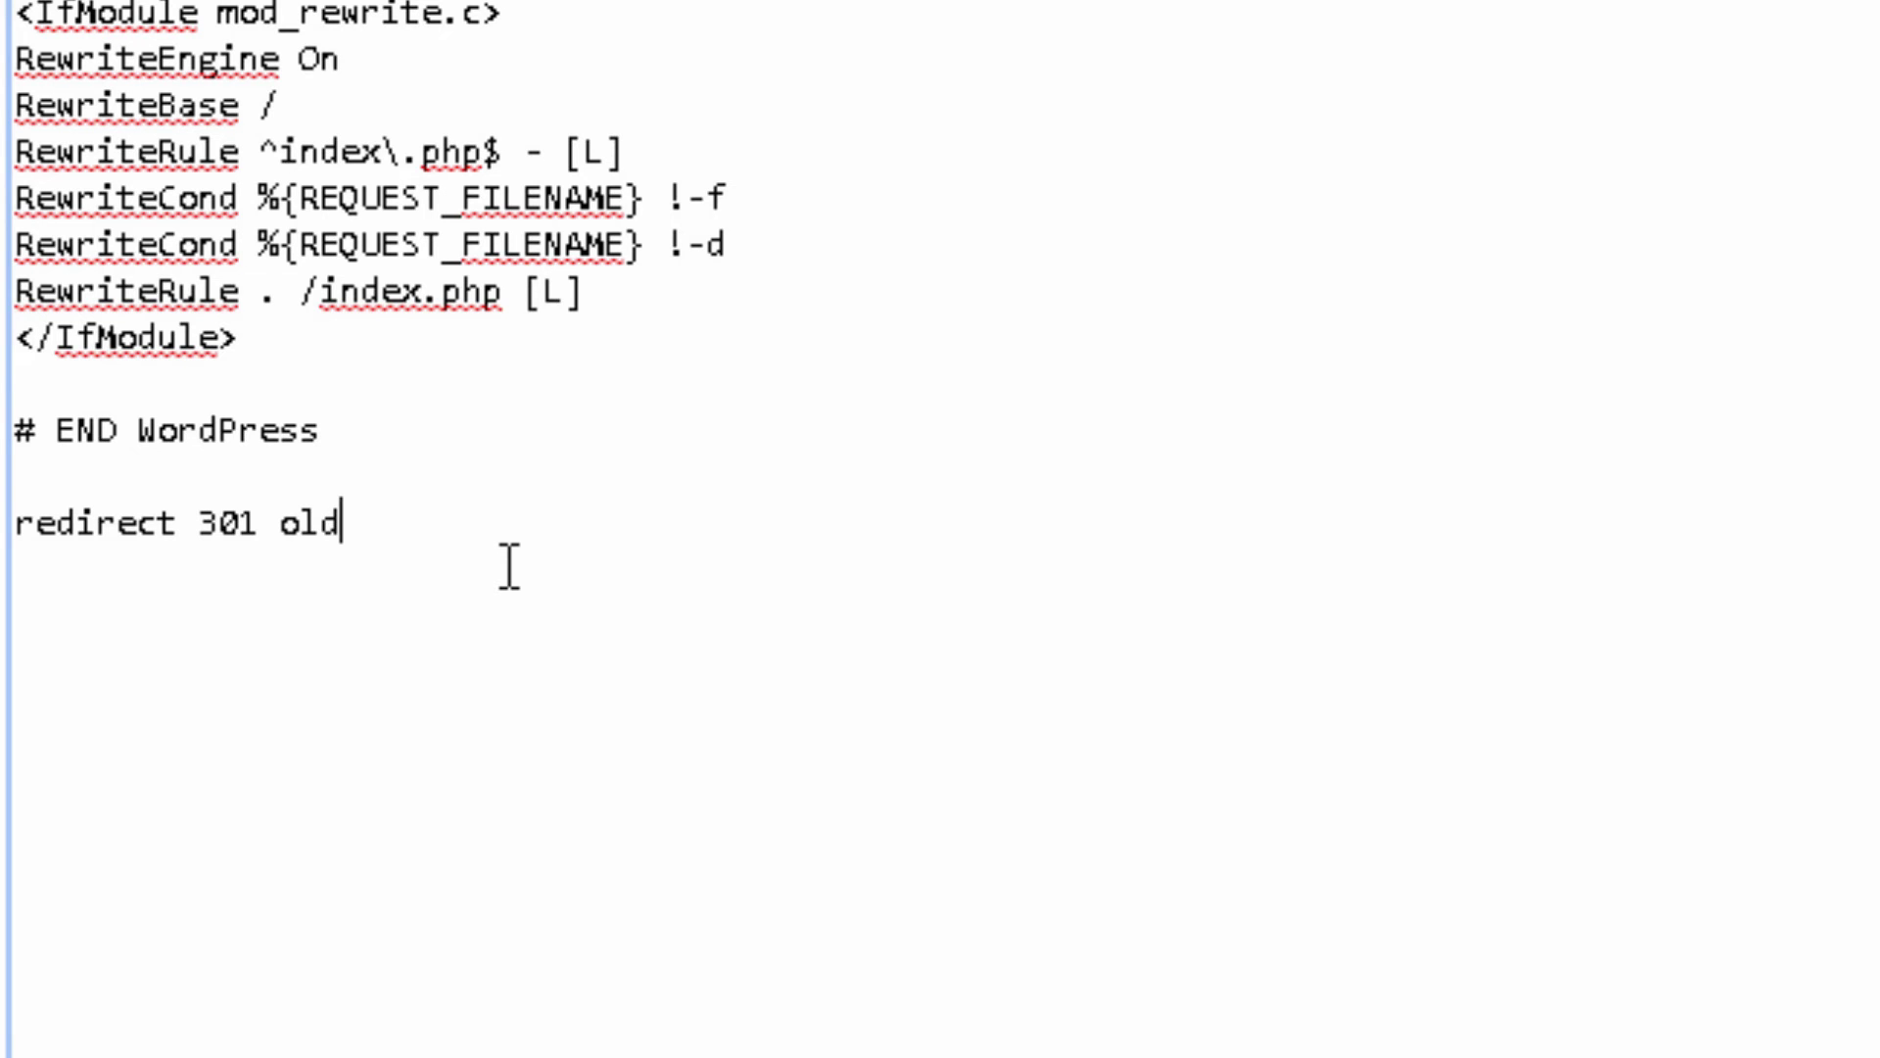
{"action": "type", "text": "url"}
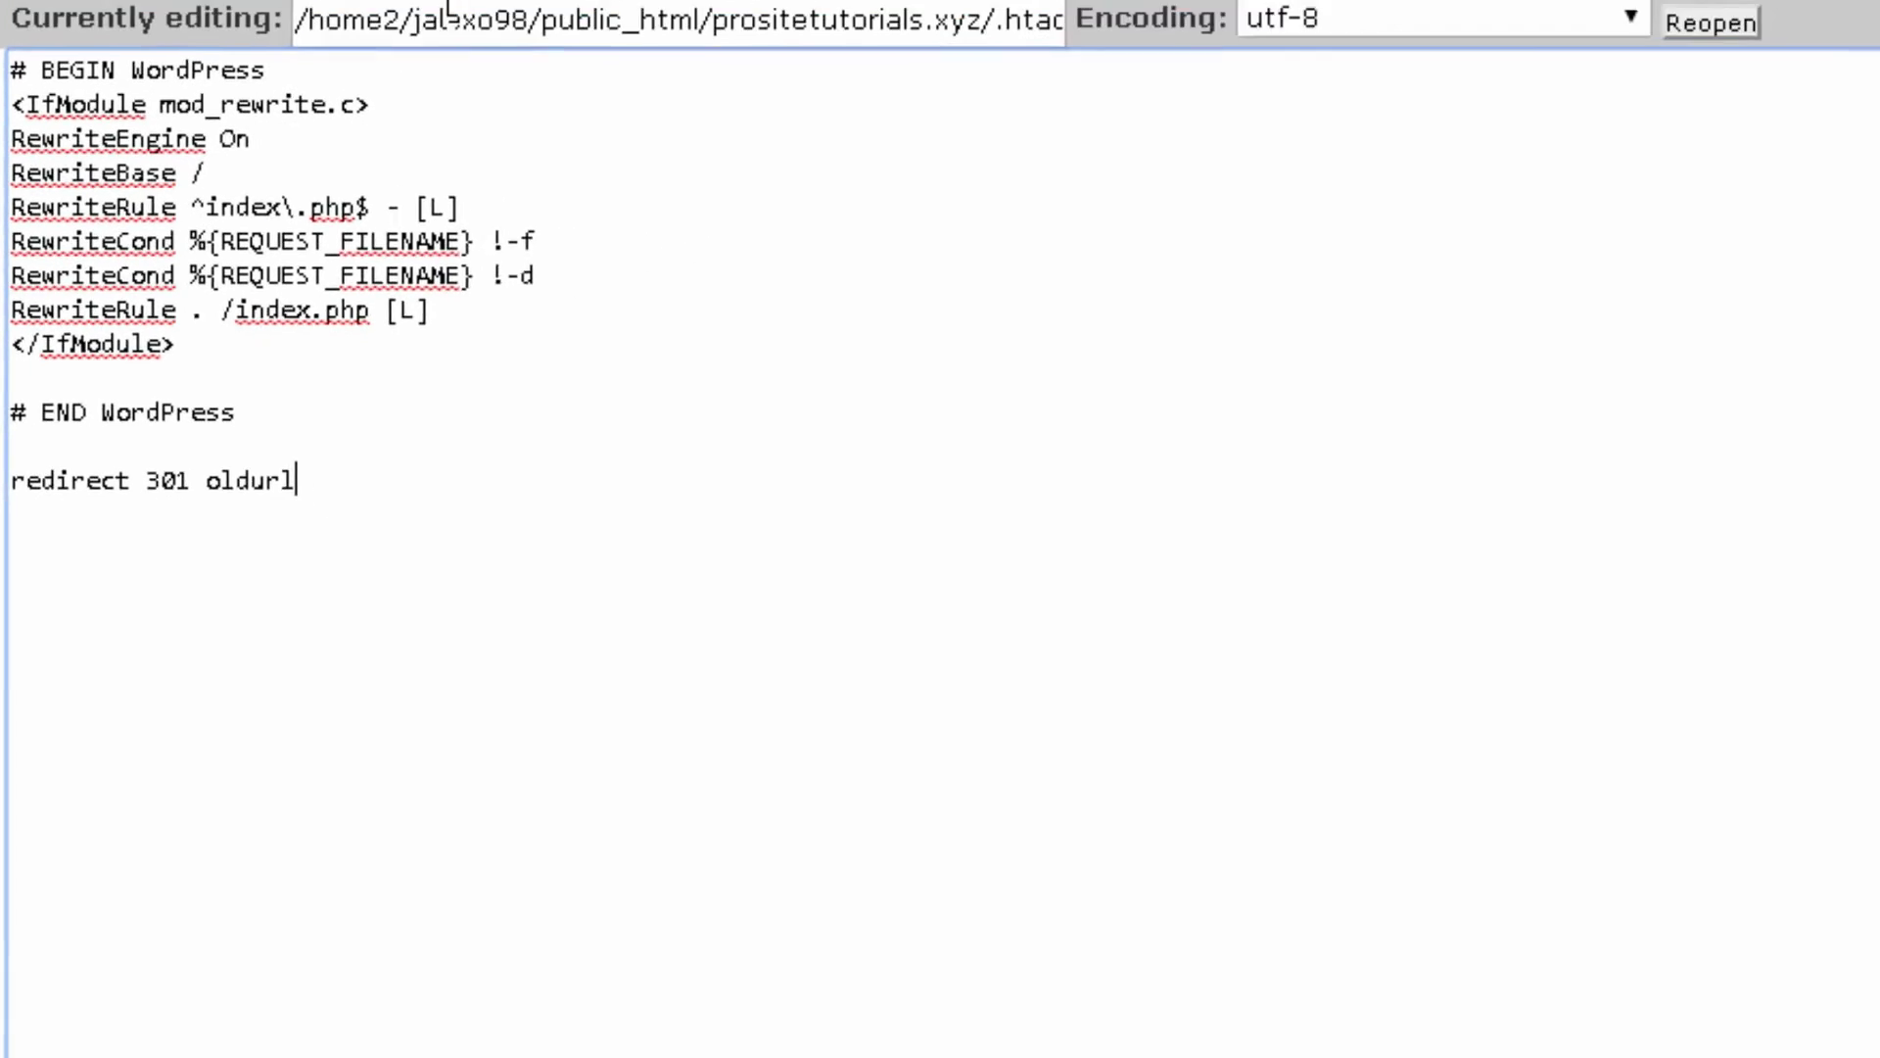
{"action": "left_click", "coordinate": [440, 35]}
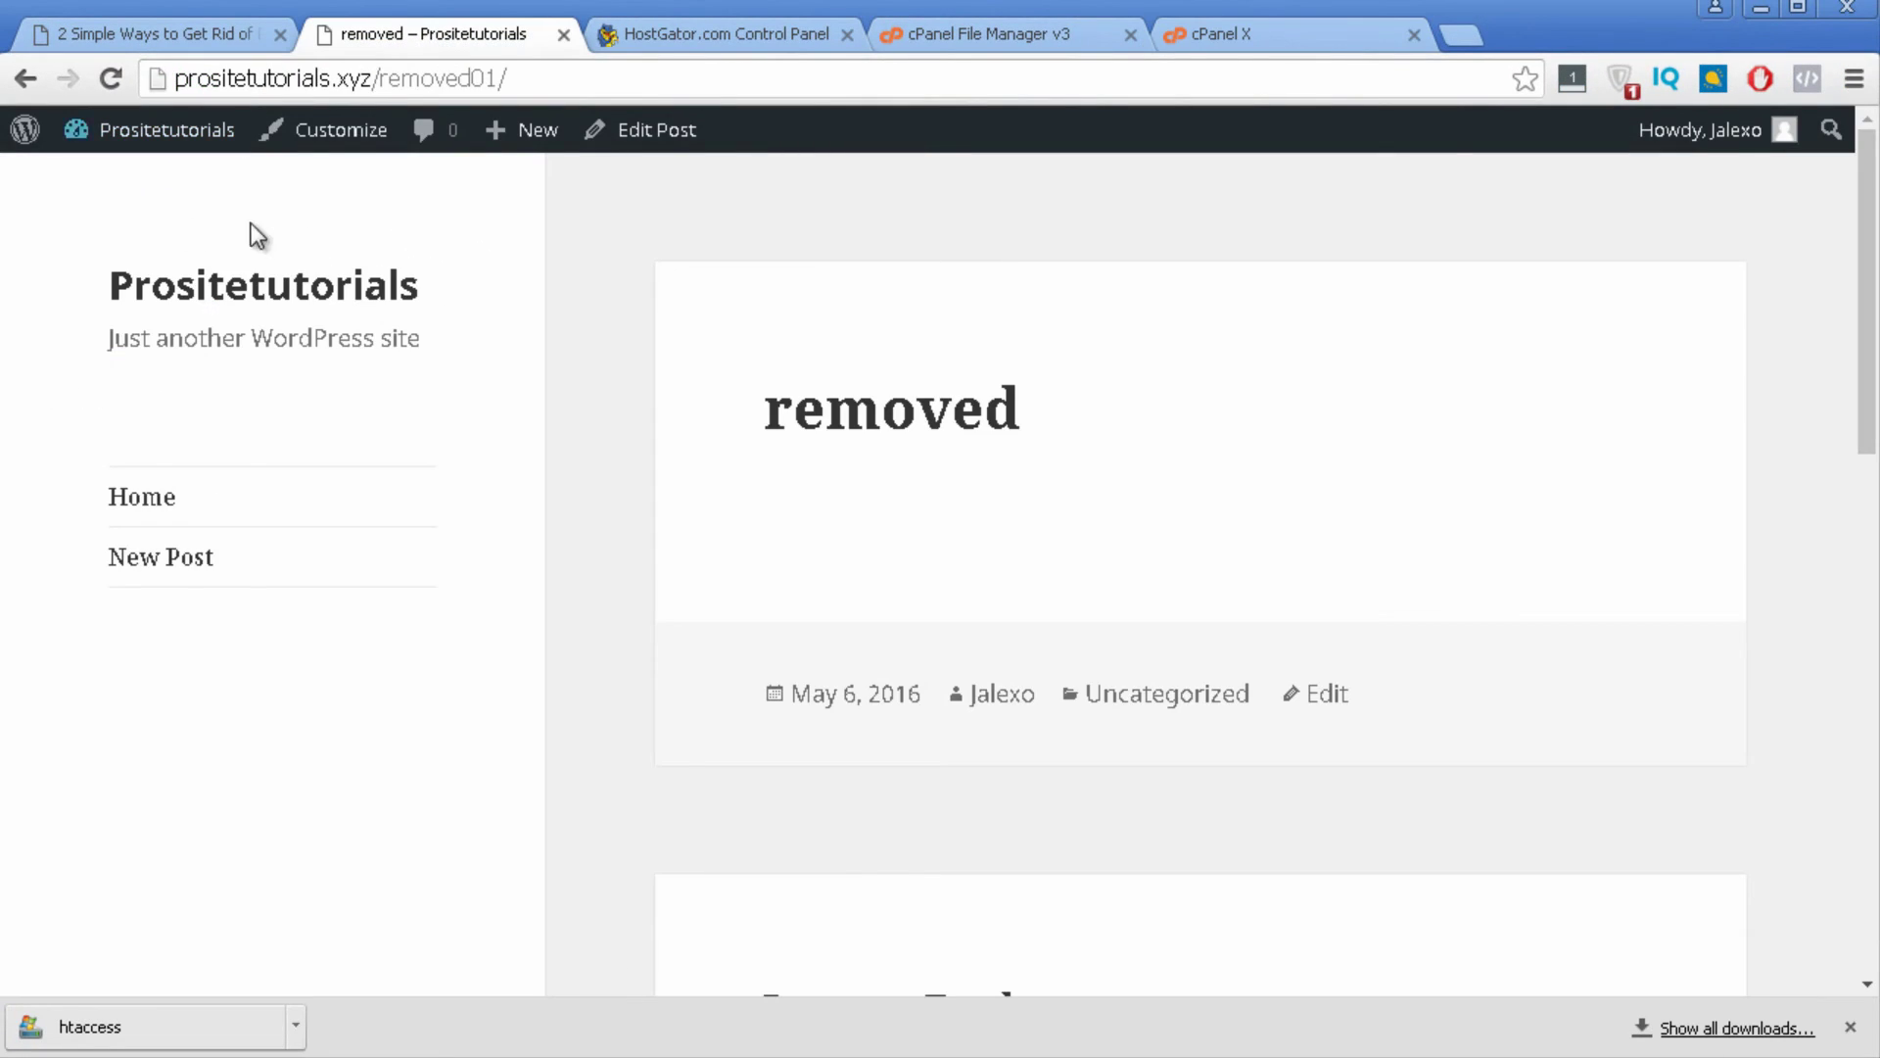
{"action": "left_click", "coordinate": [1312, 39]}
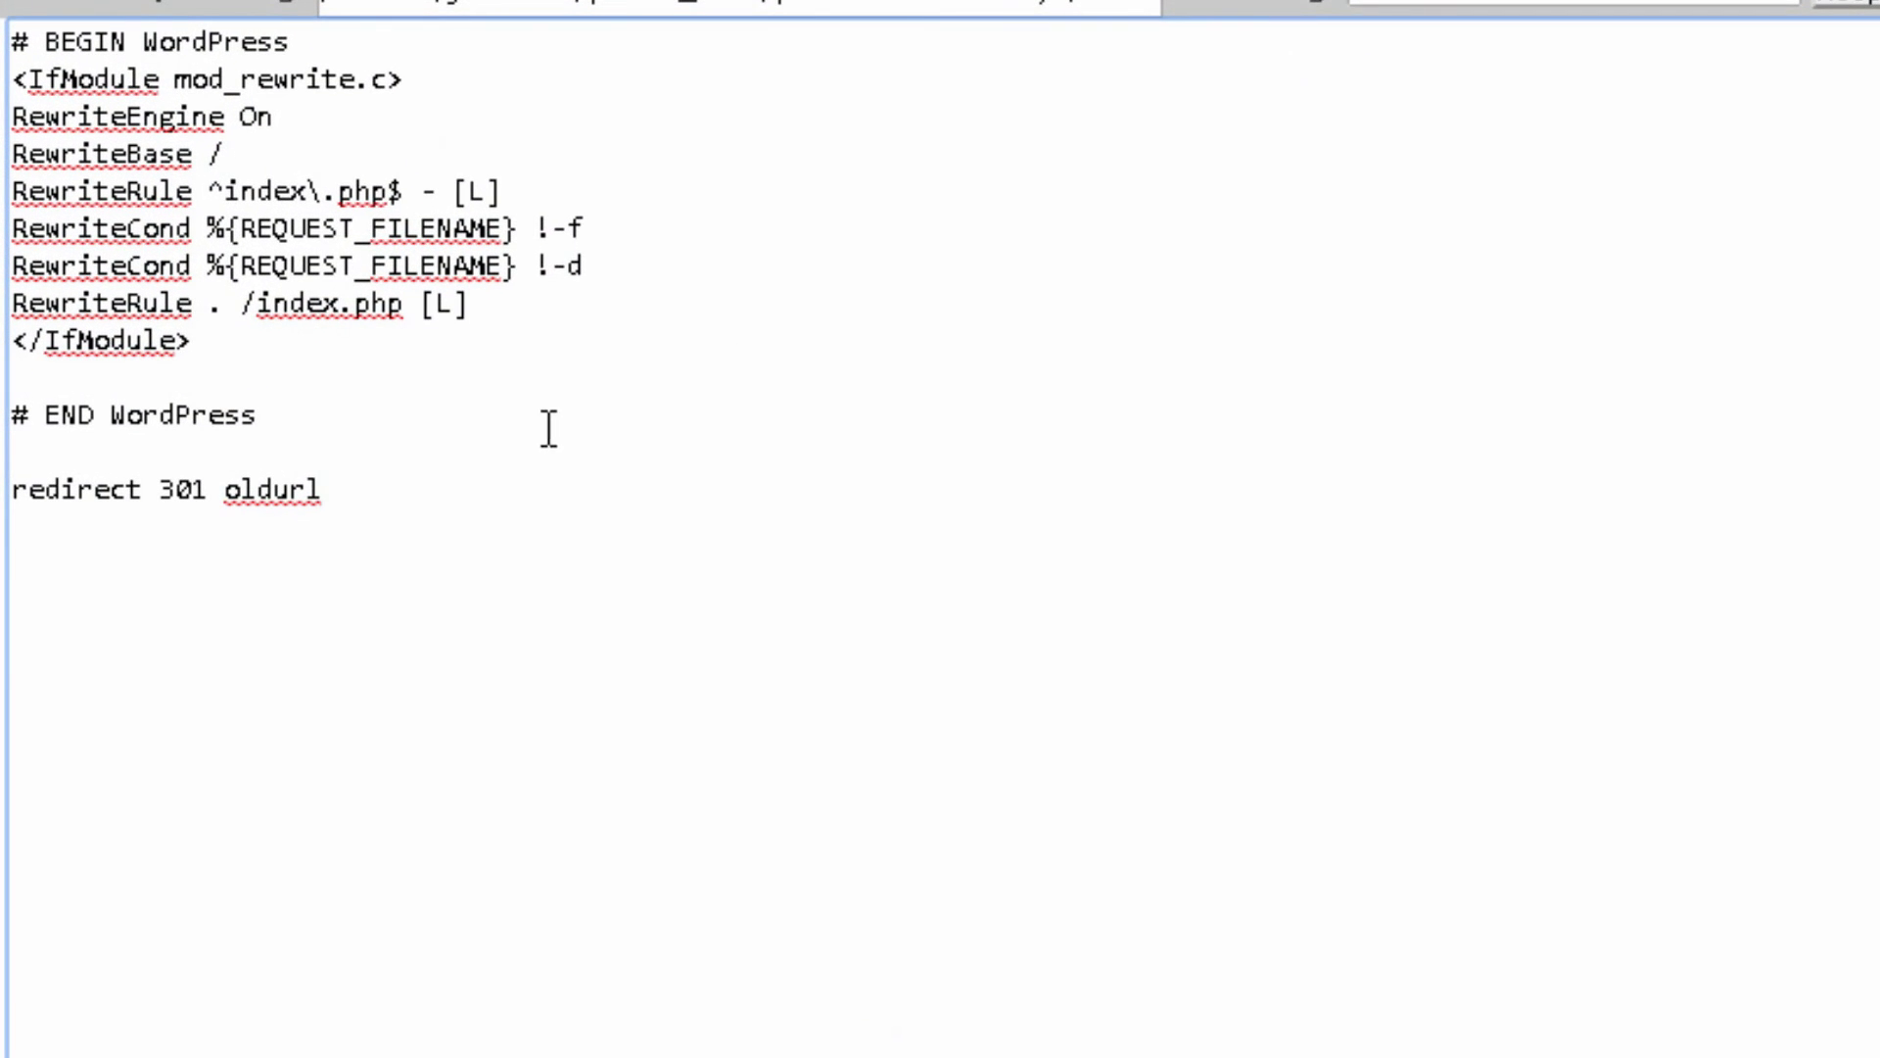
{"action": "type", "text": "newurl"}
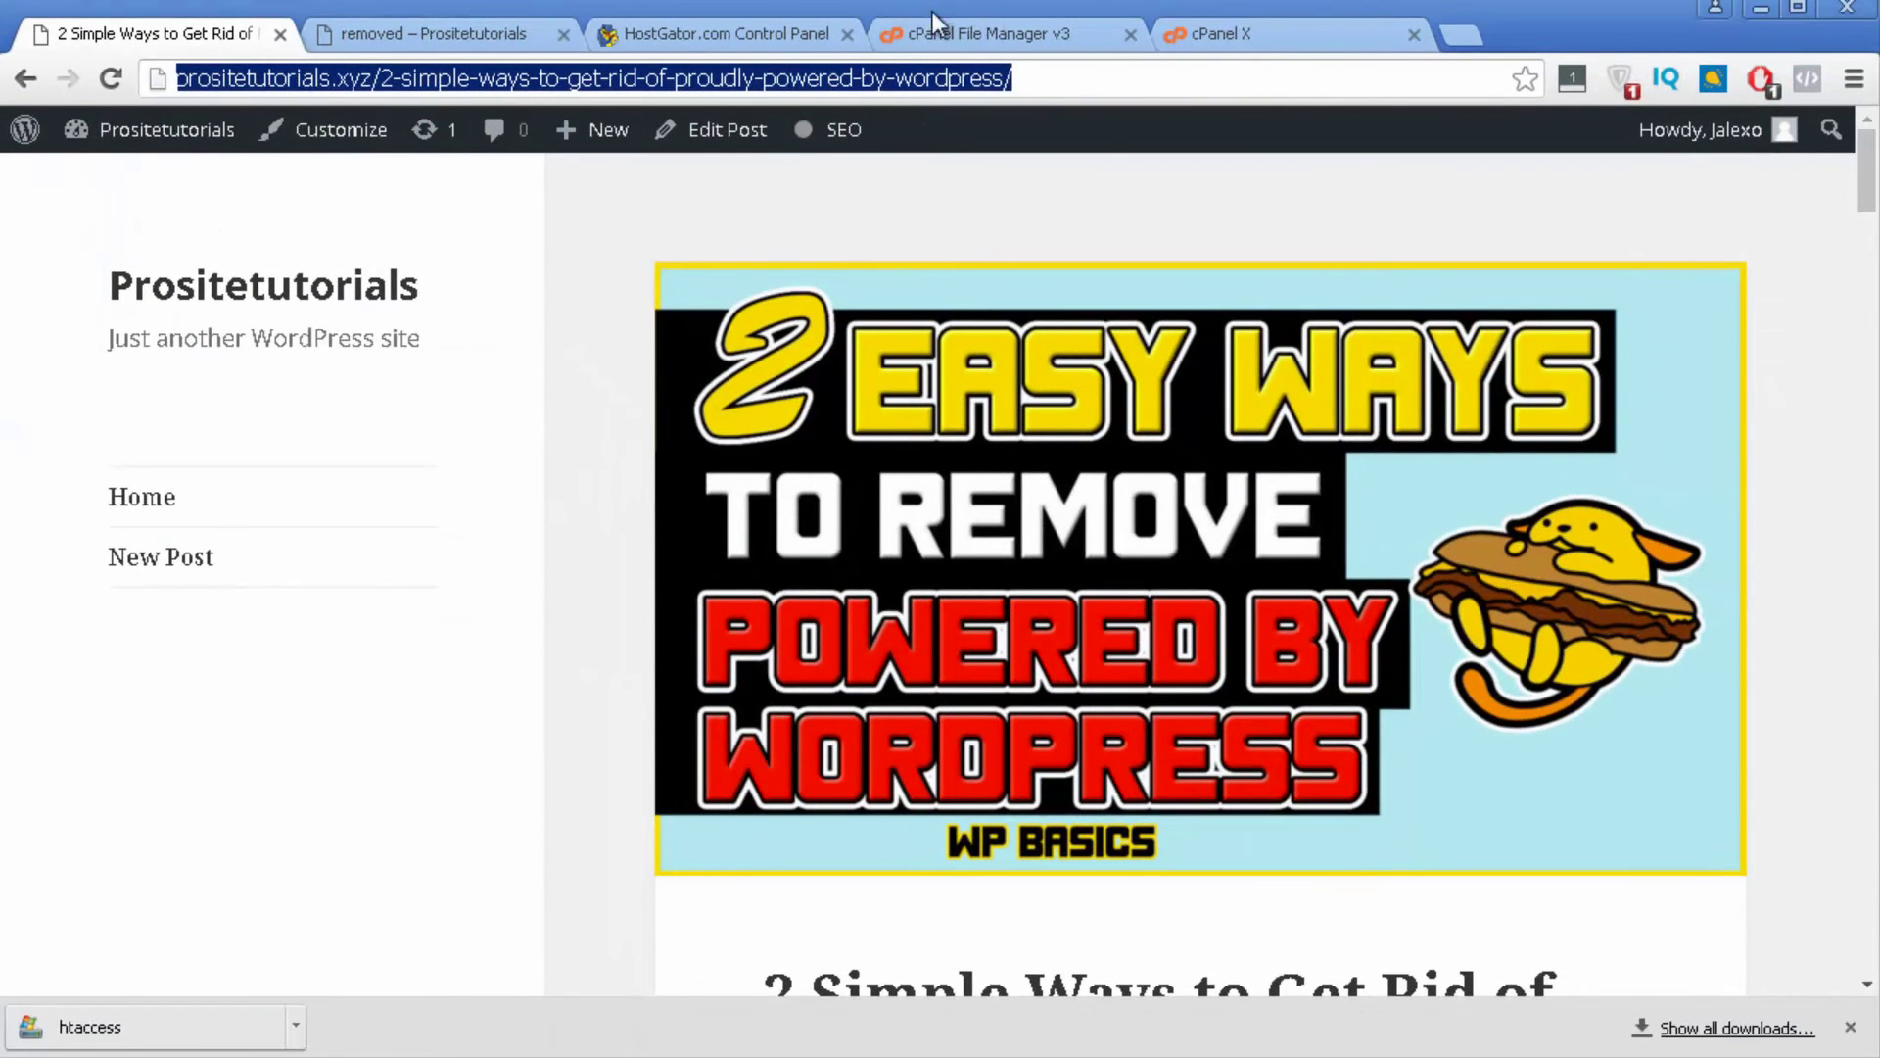
Step: Replace the placeholder oldurl with the removed post's path /removed01
{"action": "left_click", "coordinate": [1177, 29]}
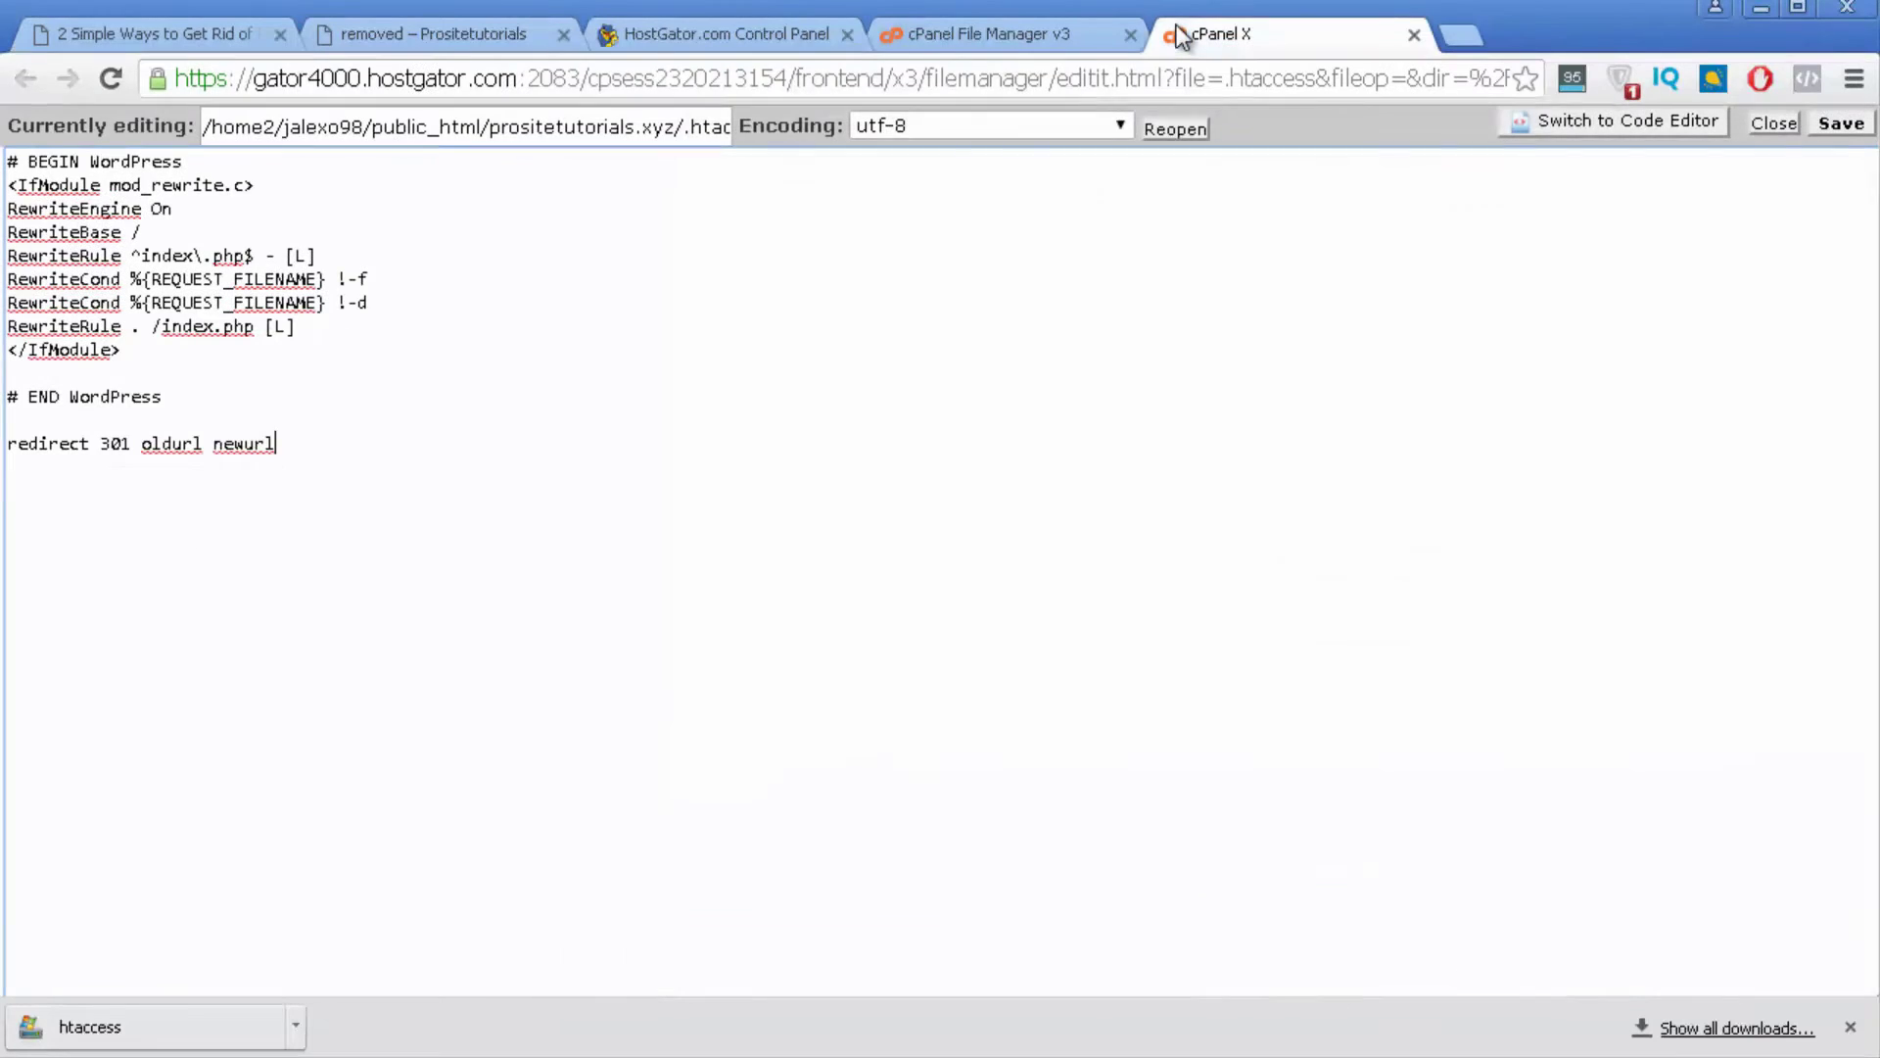
{"action": "double_click", "coordinate": [166, 445]}
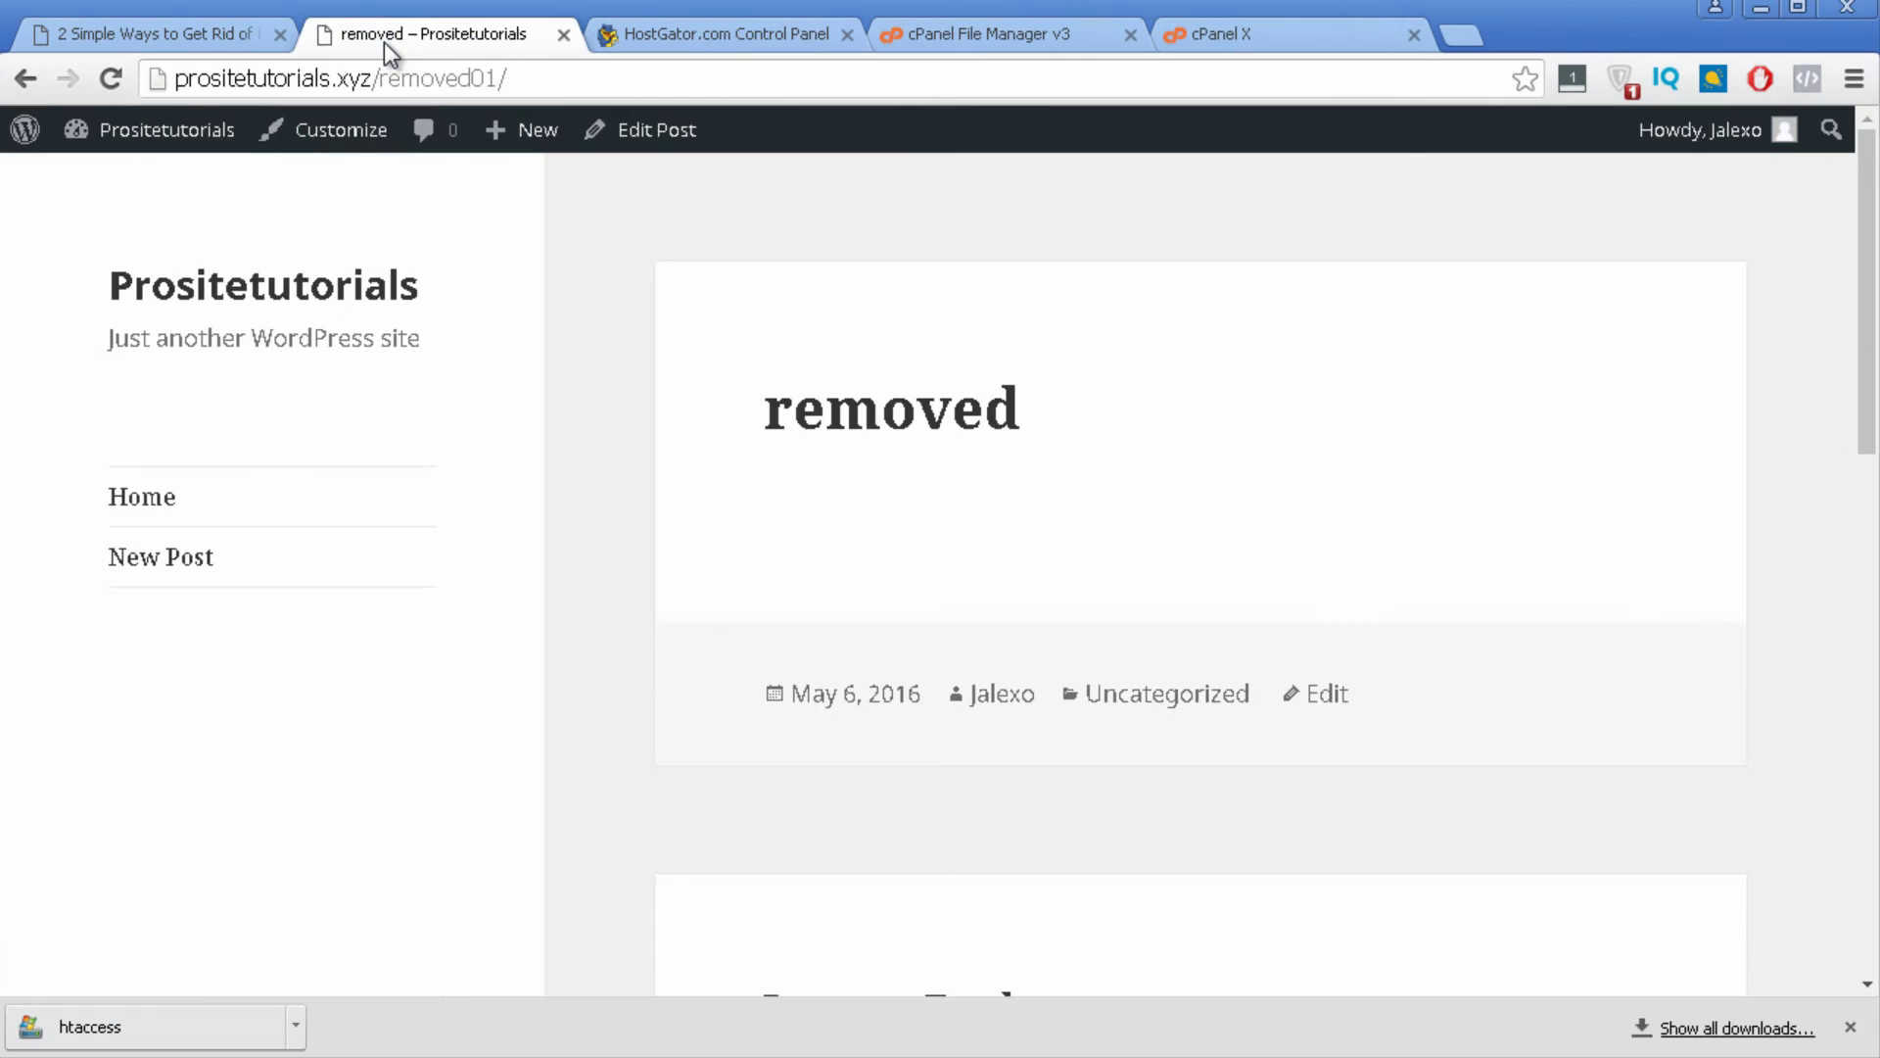
{"action": "left_click", "coordinate": [383, 43]}
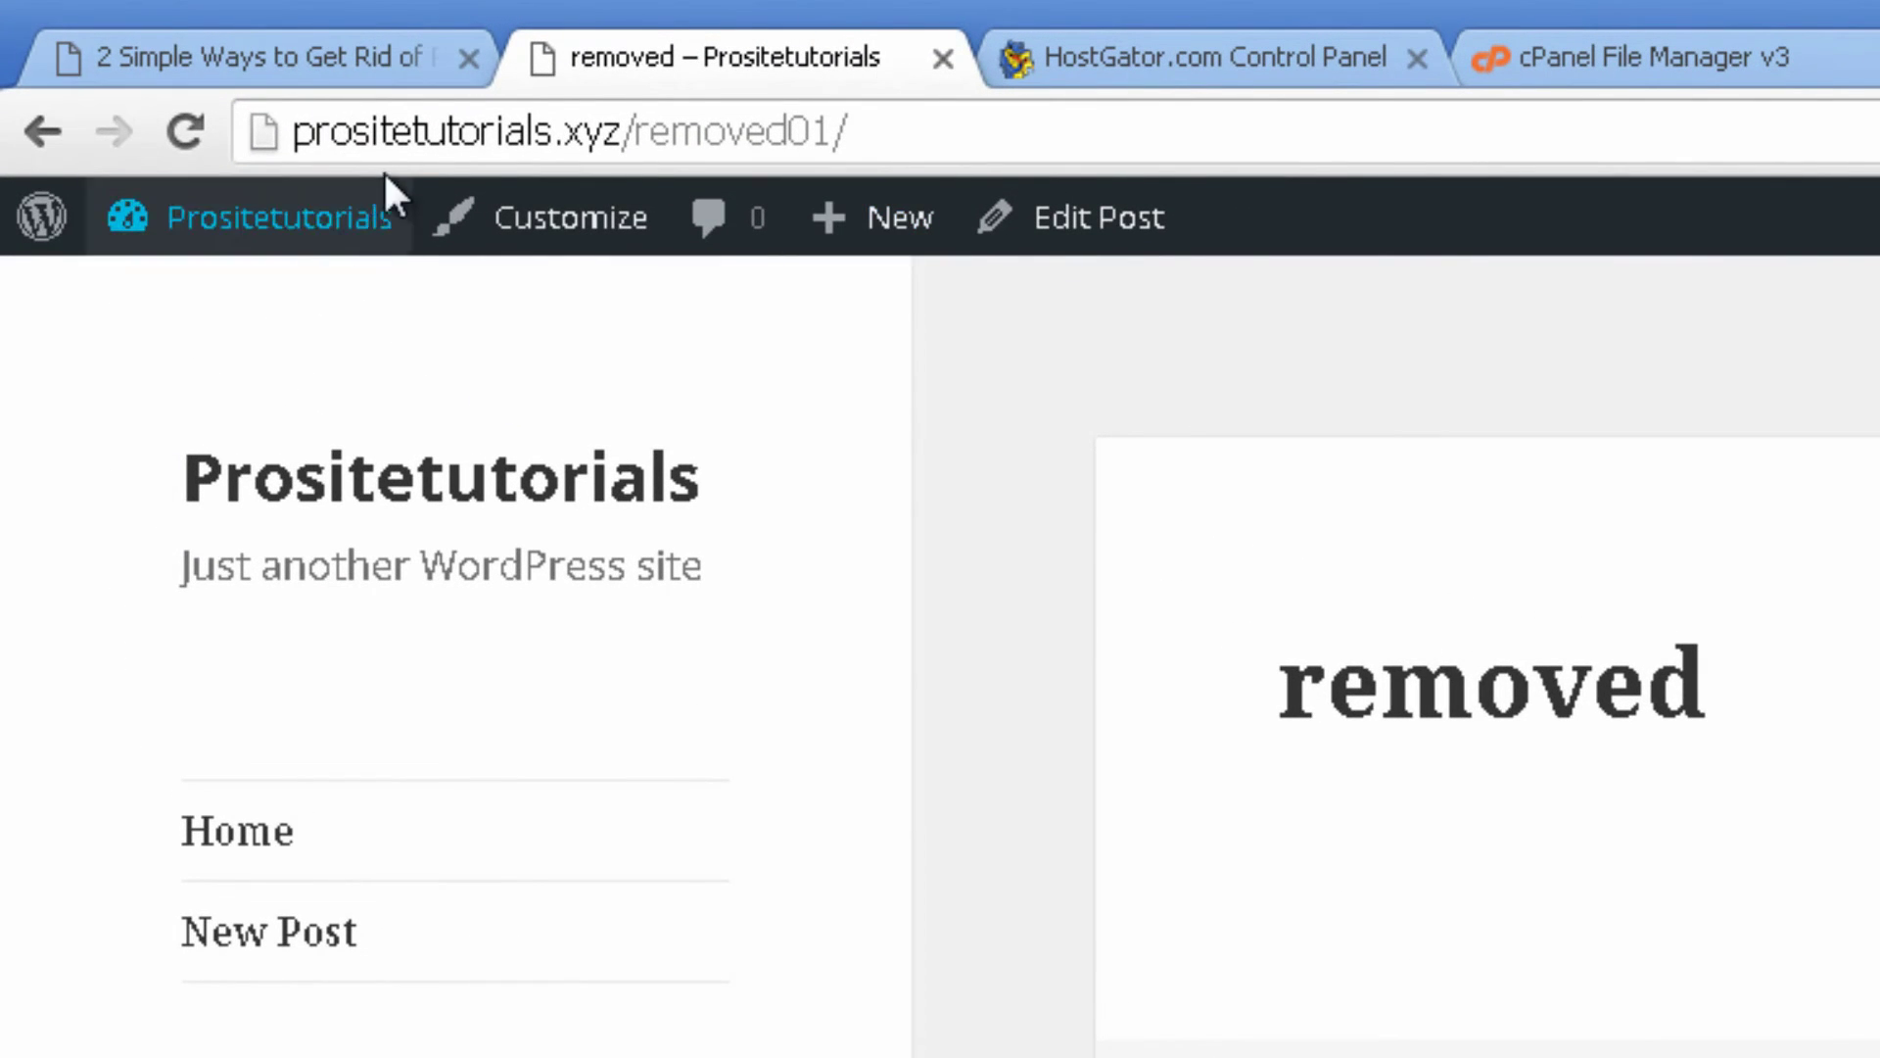
{"action": "left_click_drag", "start_coordinate": [294, 131], "coordinate": [931, 122]}
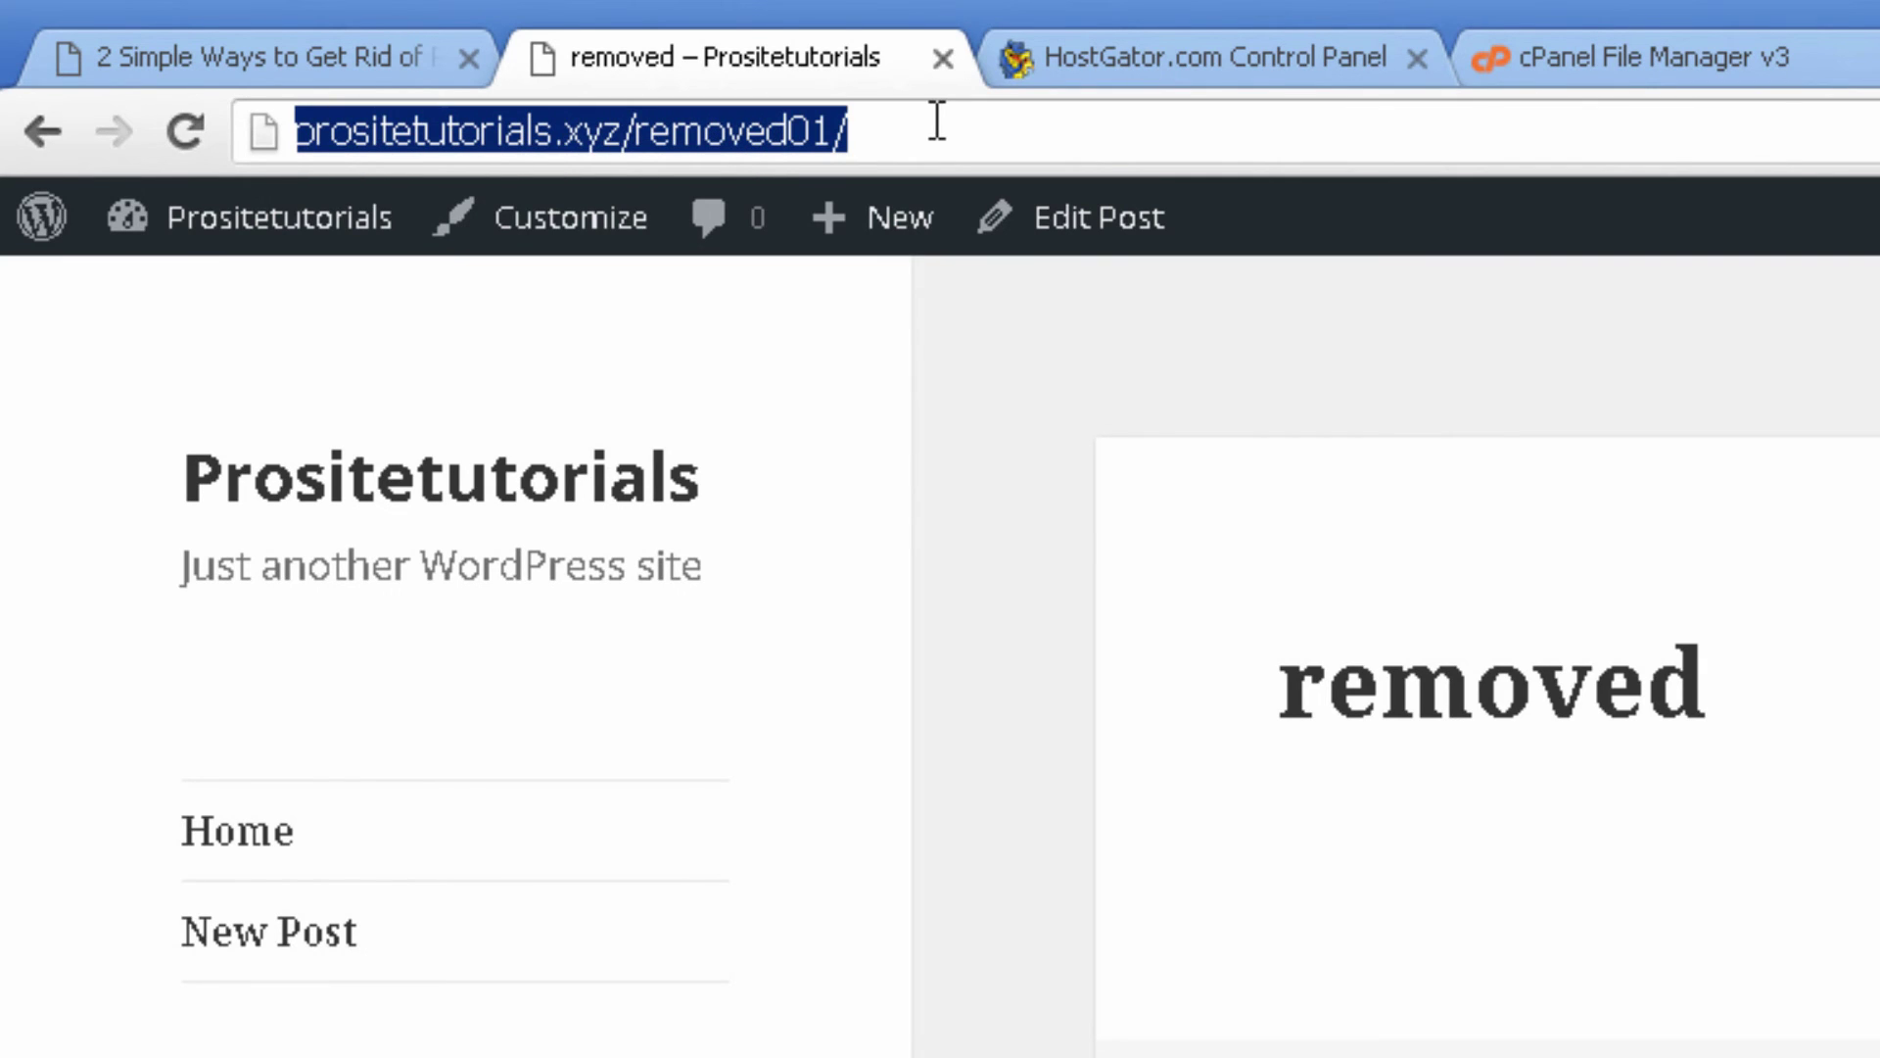
{"action": "left_click", "coordinate": [627, 122]}
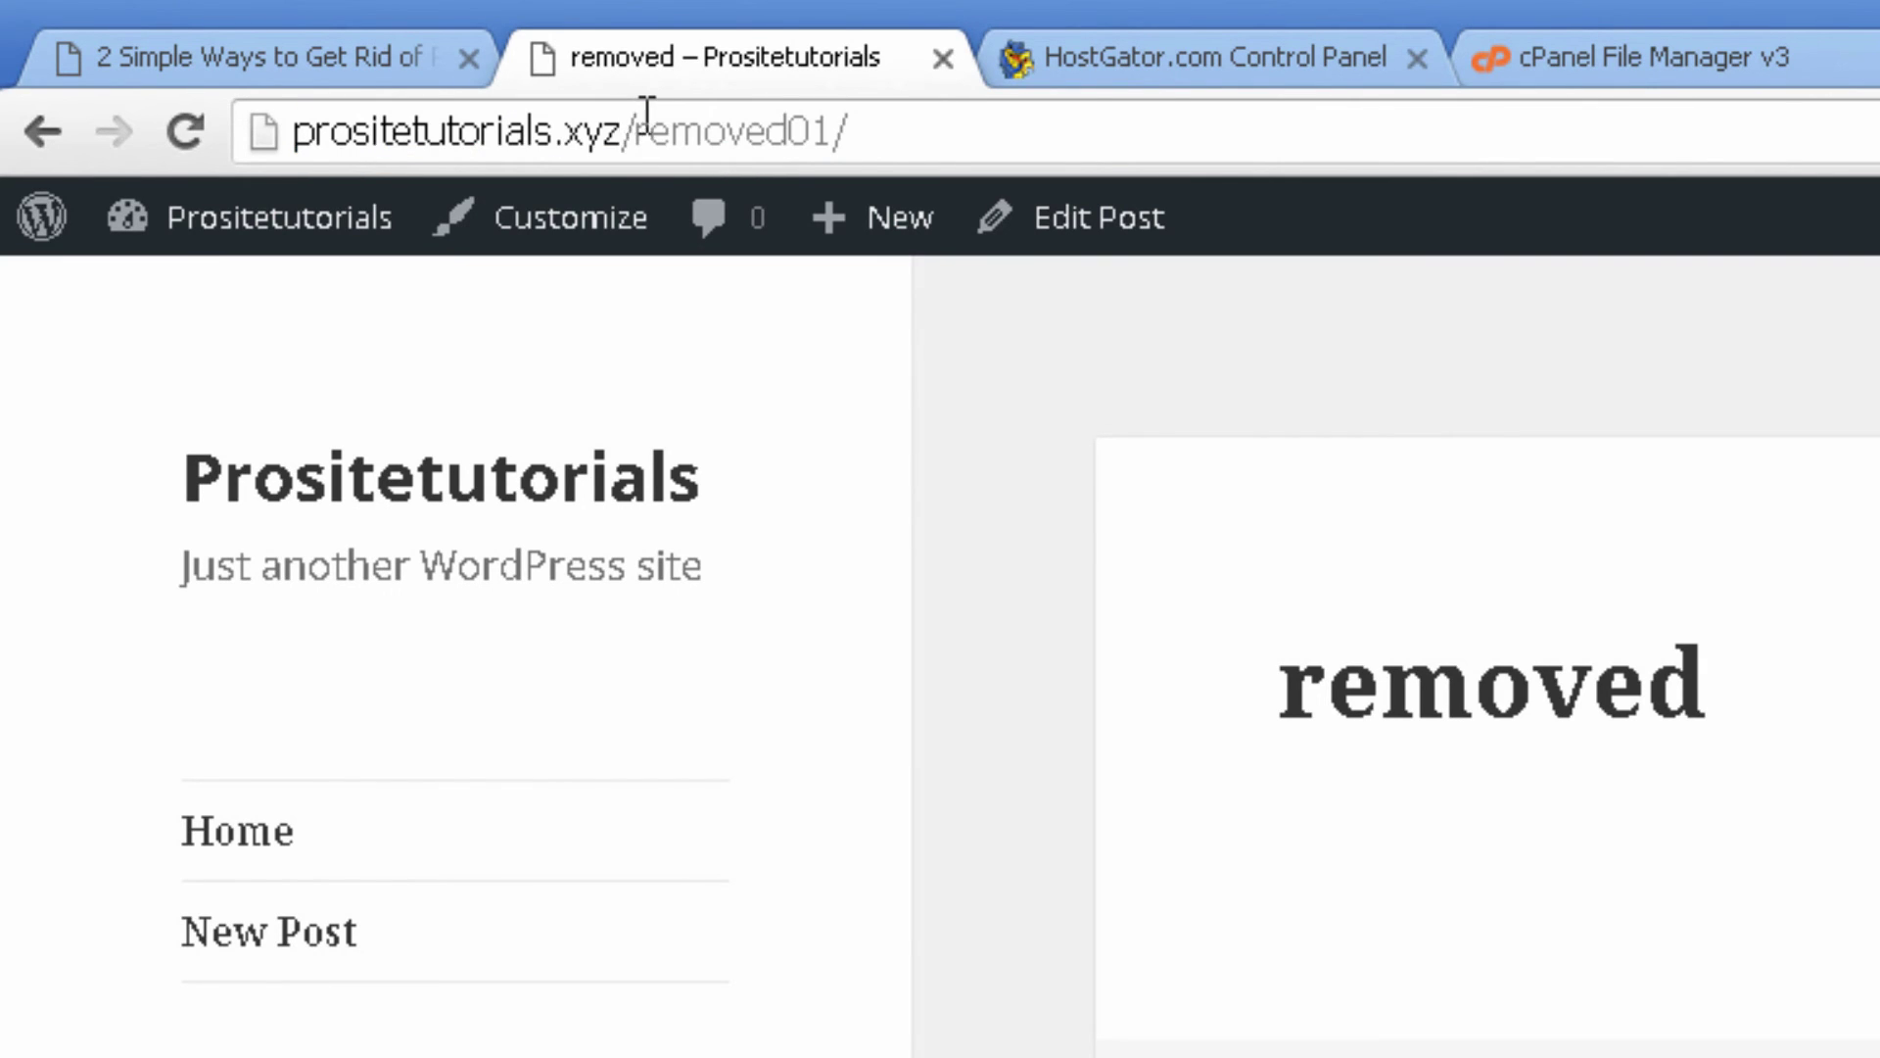
{"action": "left_click_drag", "start_coordinate": [626, 122], "coordinate": [834, 116]}
{"action": "key", "text": "ctrl+c"}
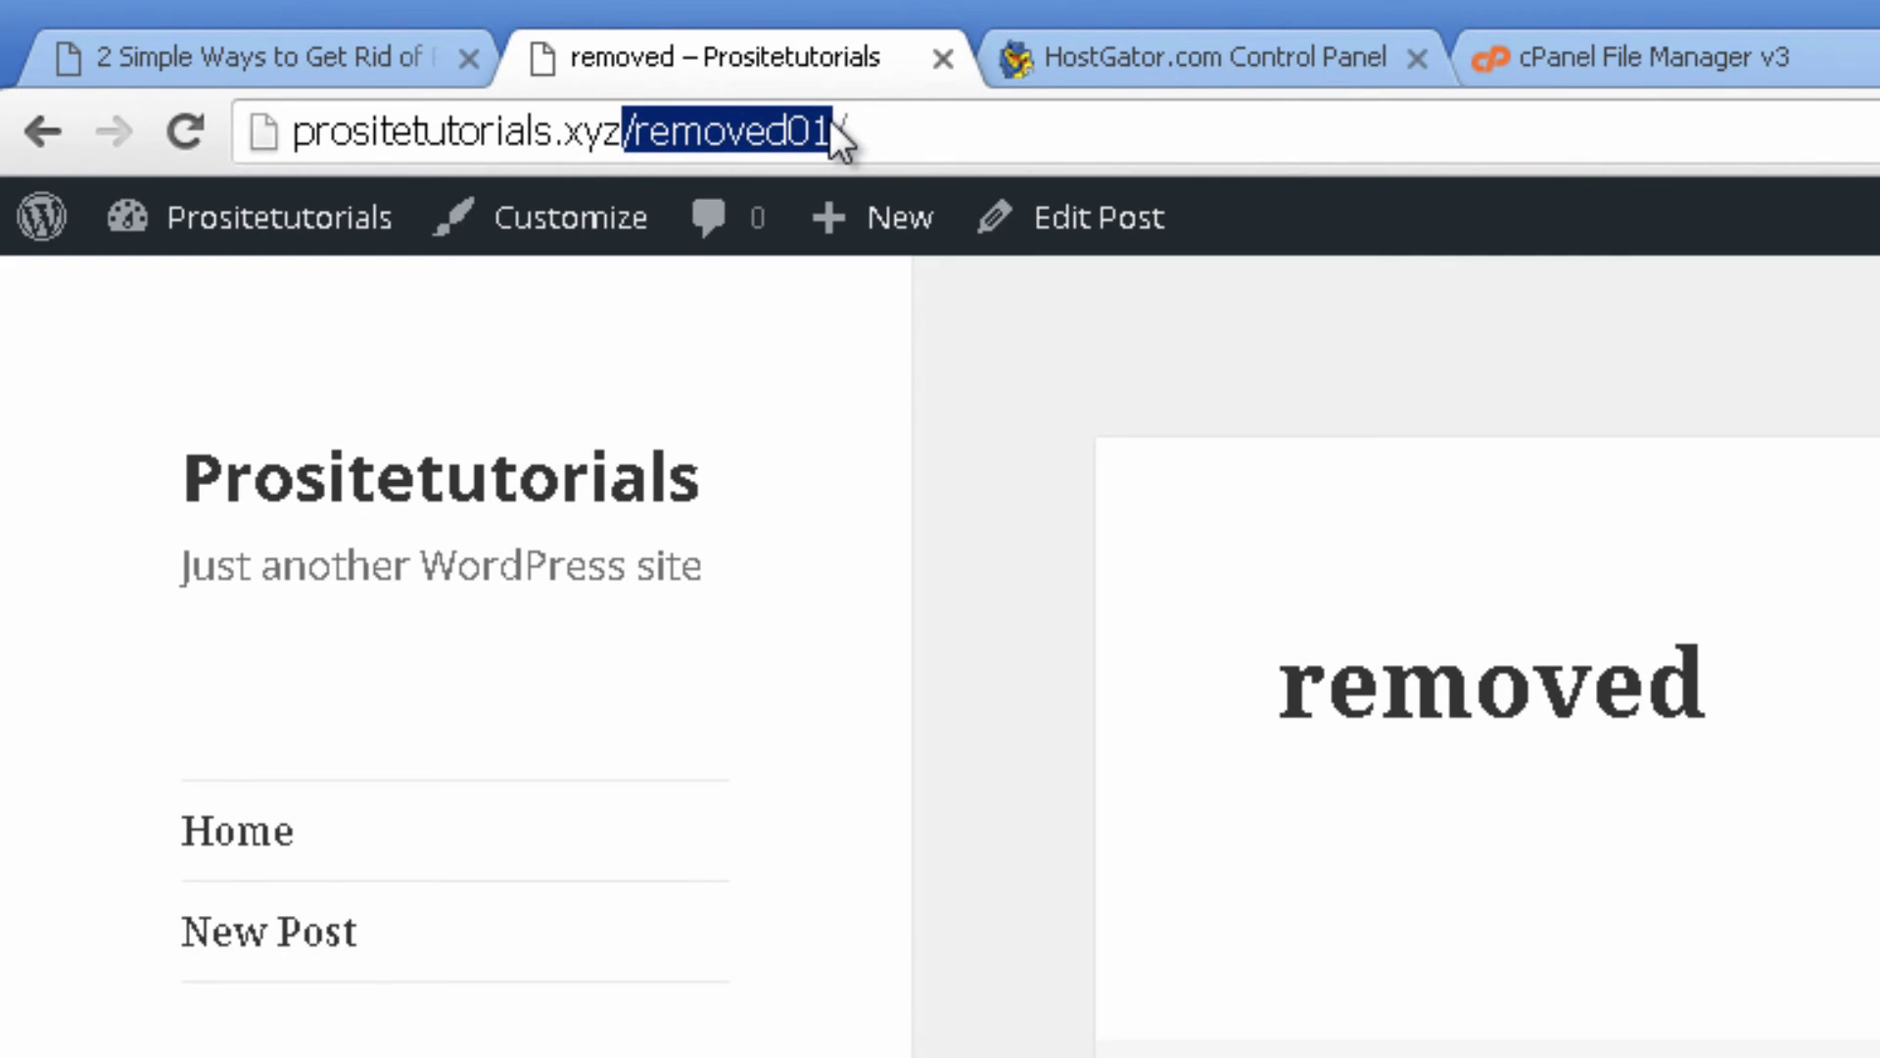
{"action": "left_click", "coordinate": [1700, 61]}
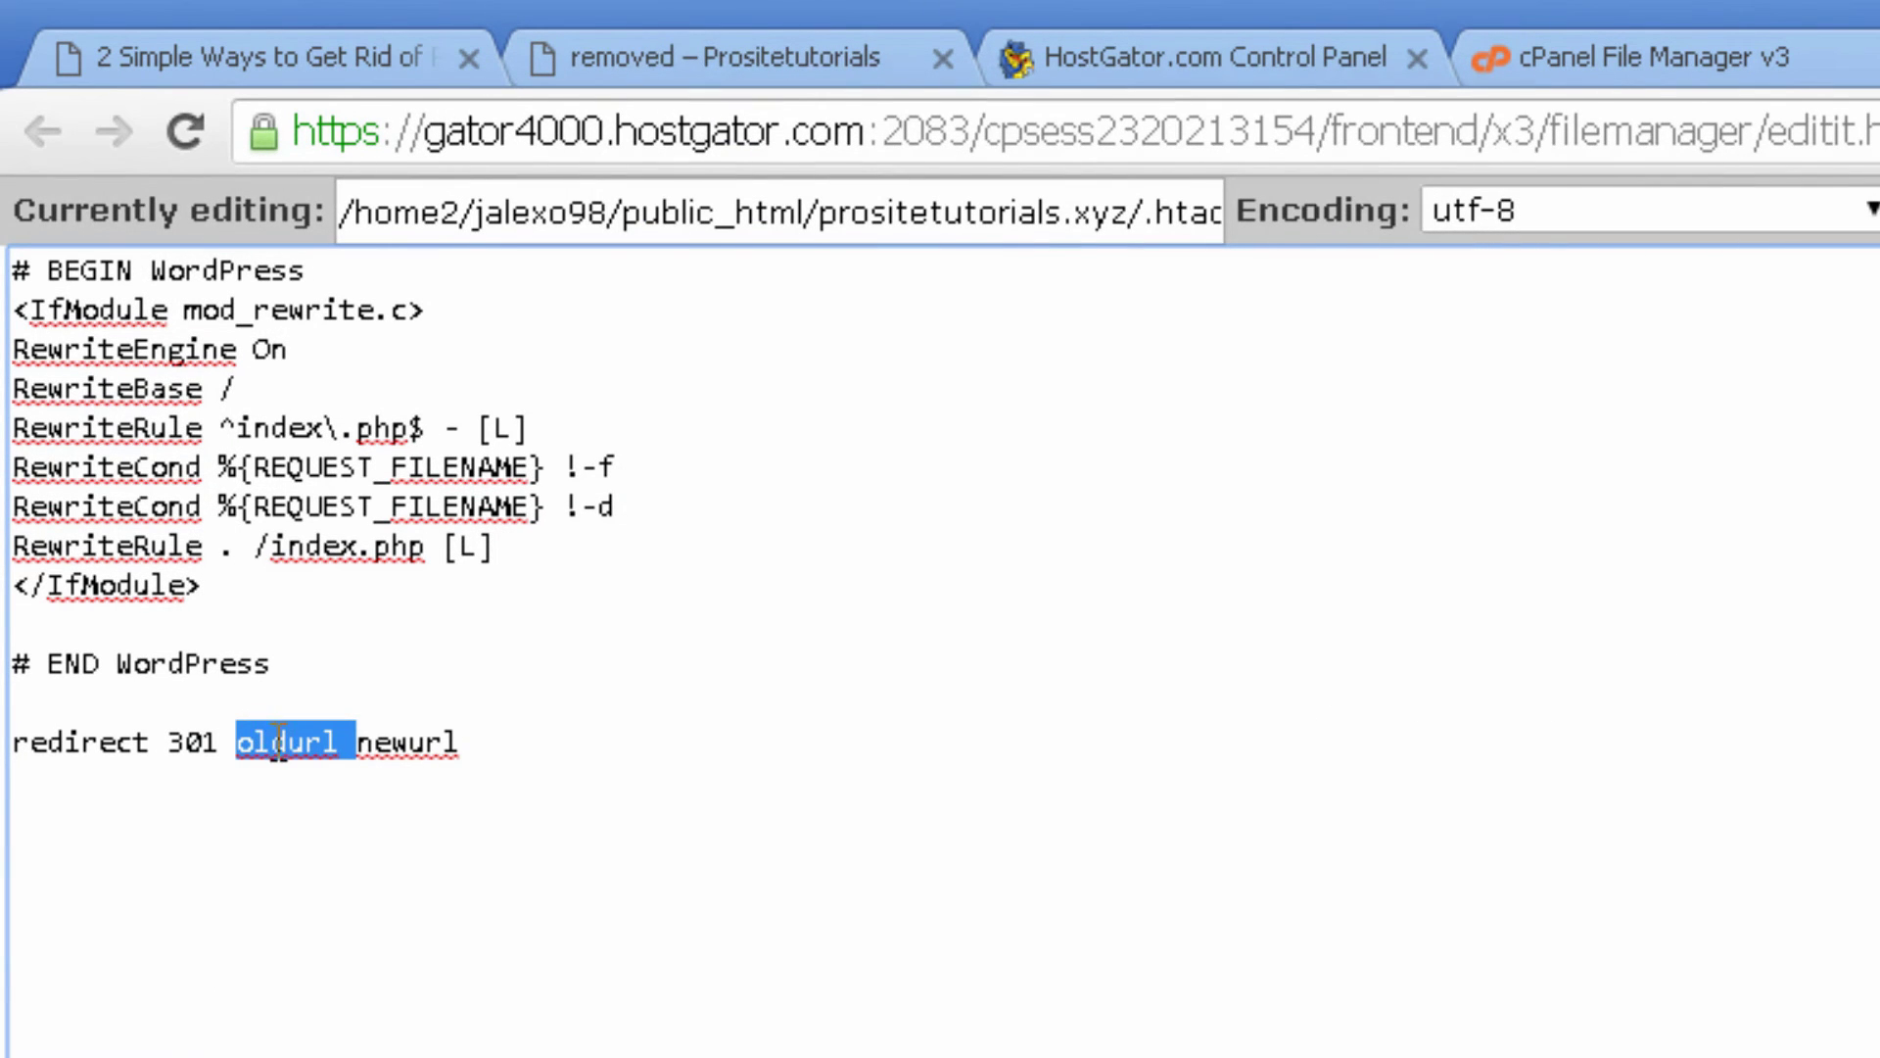
{"action": "key", "text": "ctrl+v"}
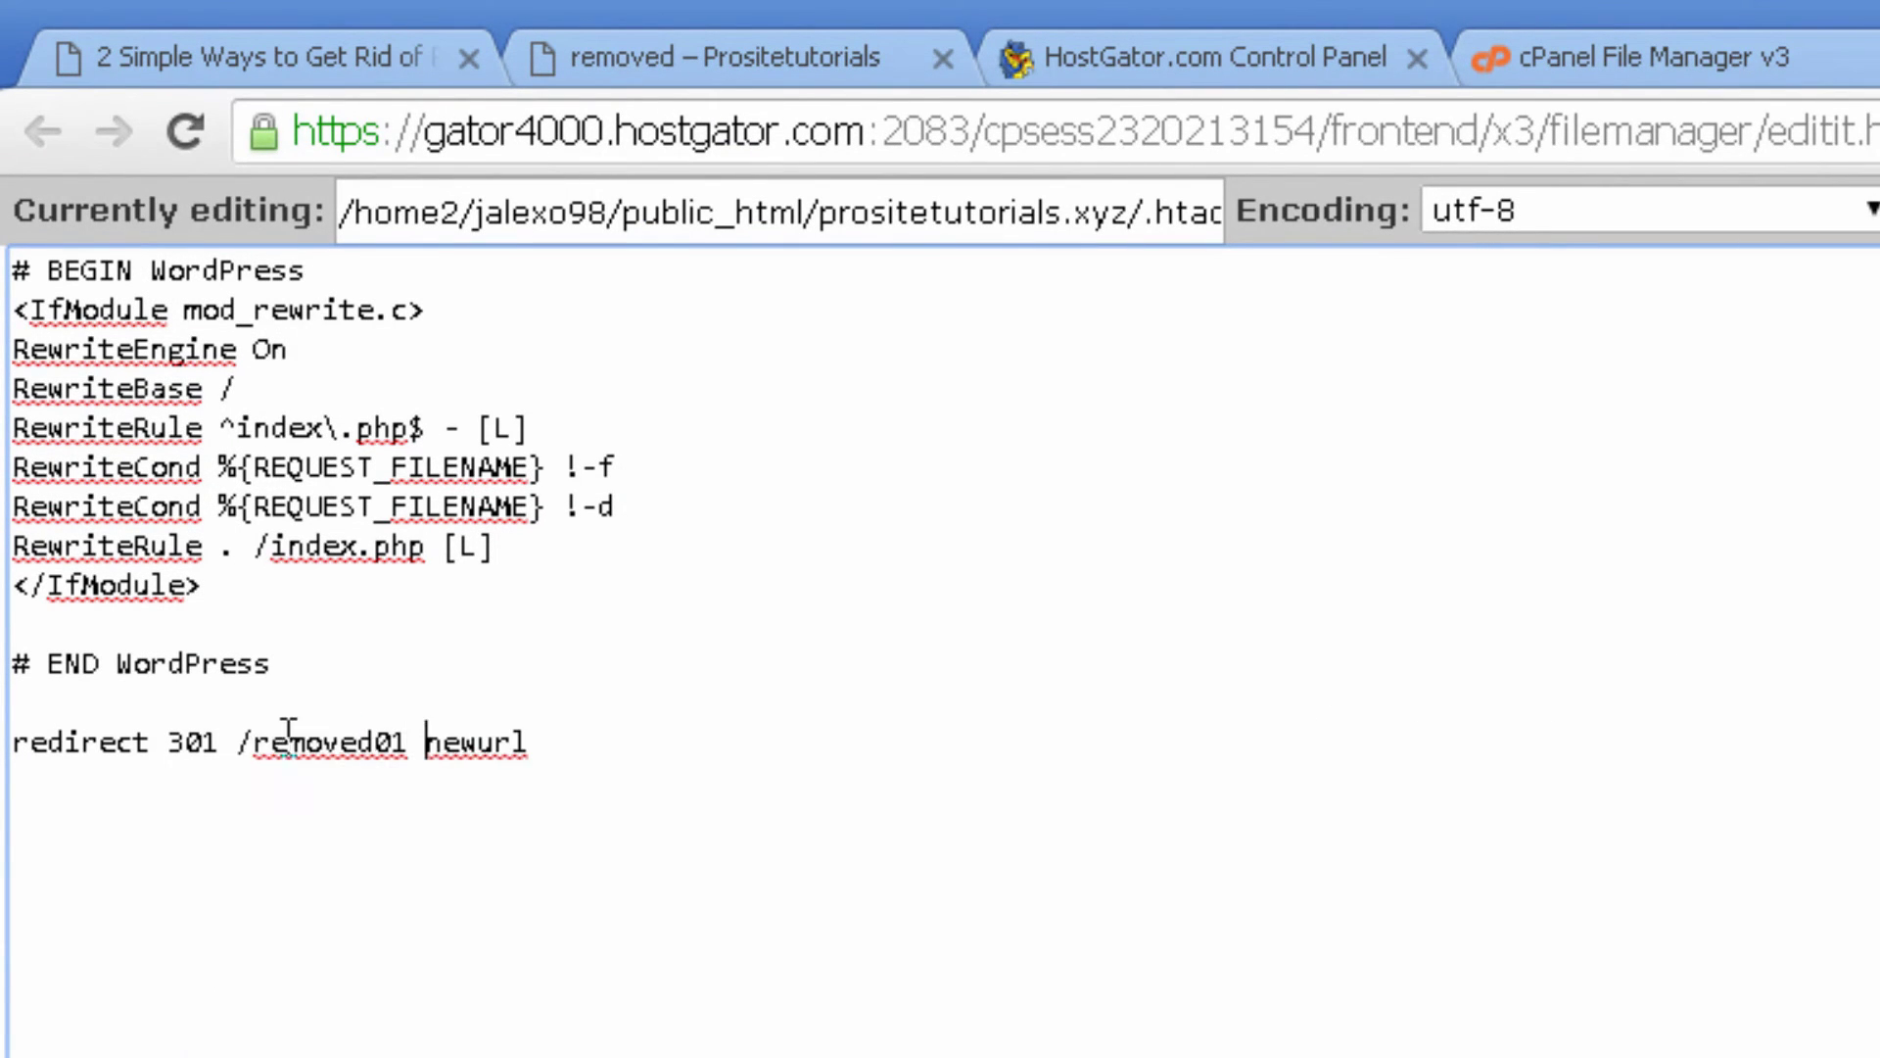
Step: Replace newurl with the 2 Simple Ways post URL and save .htaccess
{"action": "left_click", "coordinate": [252, 745]}
{"action": "left_click_drag", "start_coordinate": [428, 741], "coordinate": [564, 741]}
{"action": "left_click", "coordinate": [231, 49]}
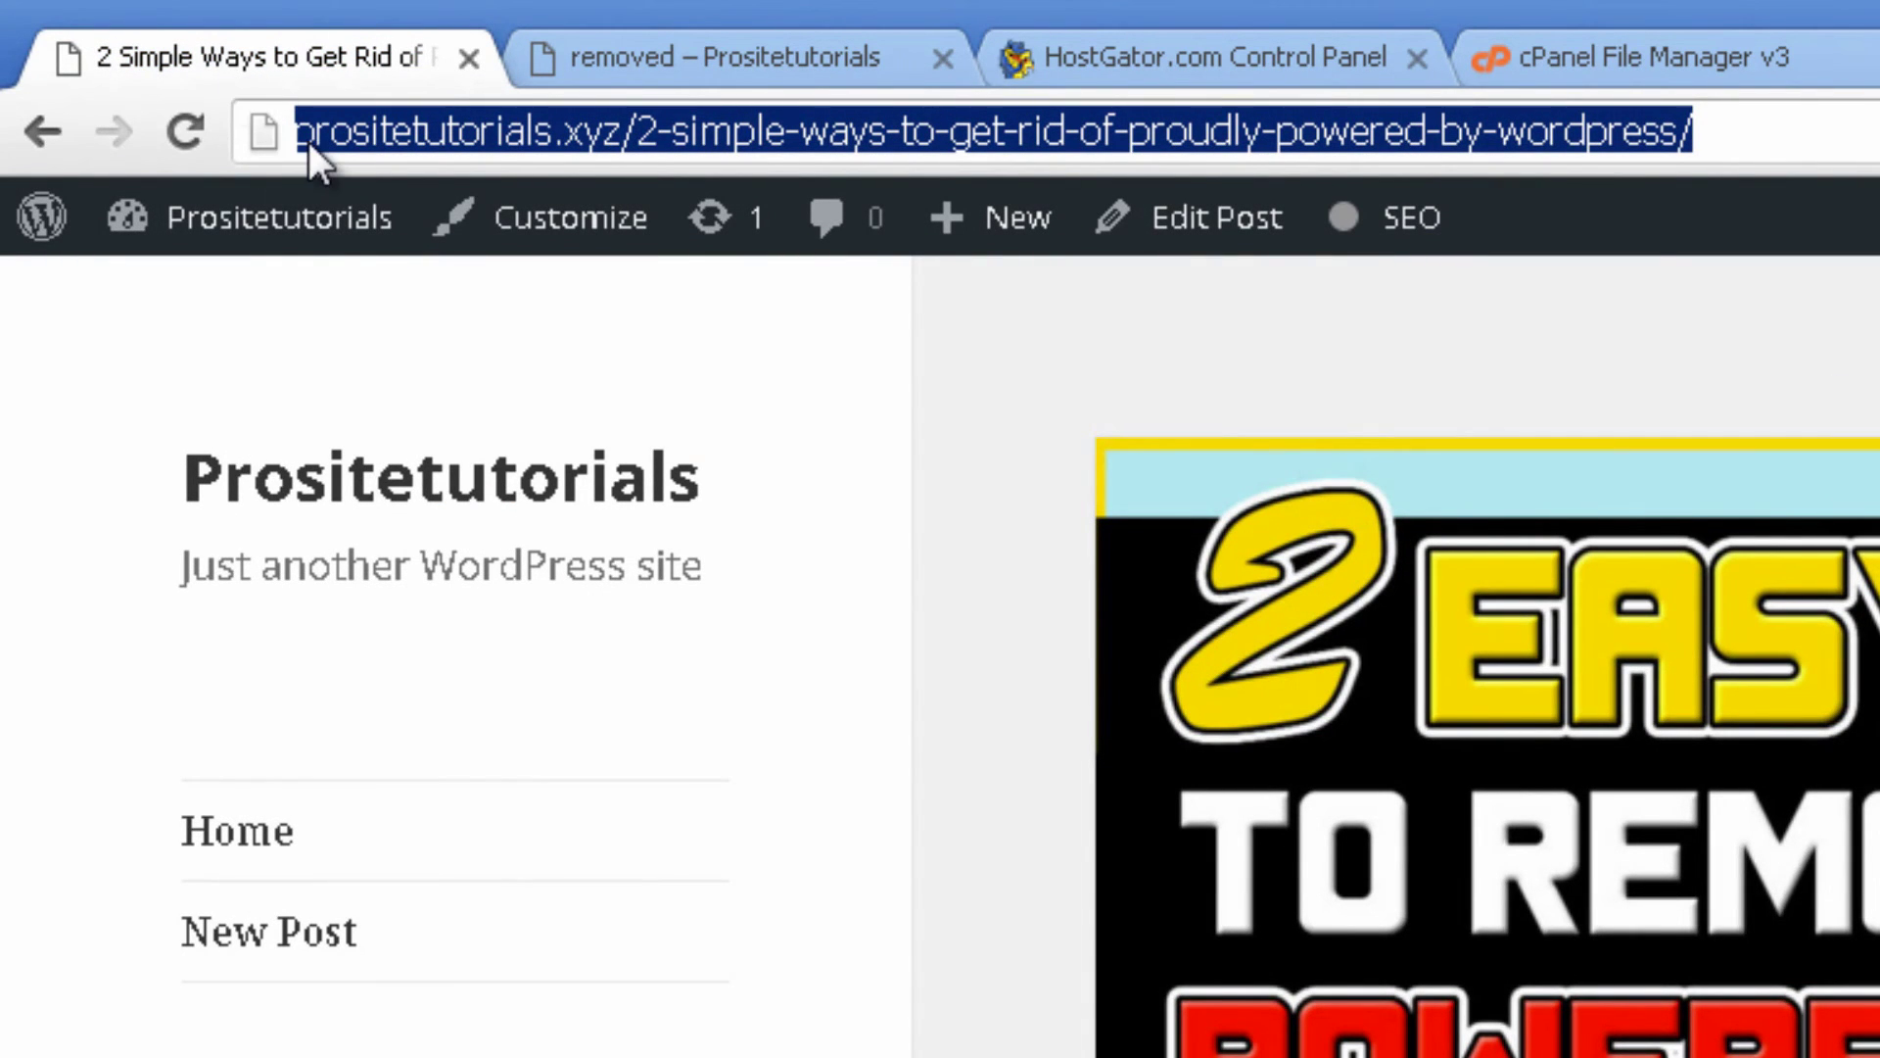
{"action": "left_click", "coordinate": [1694, 131]}
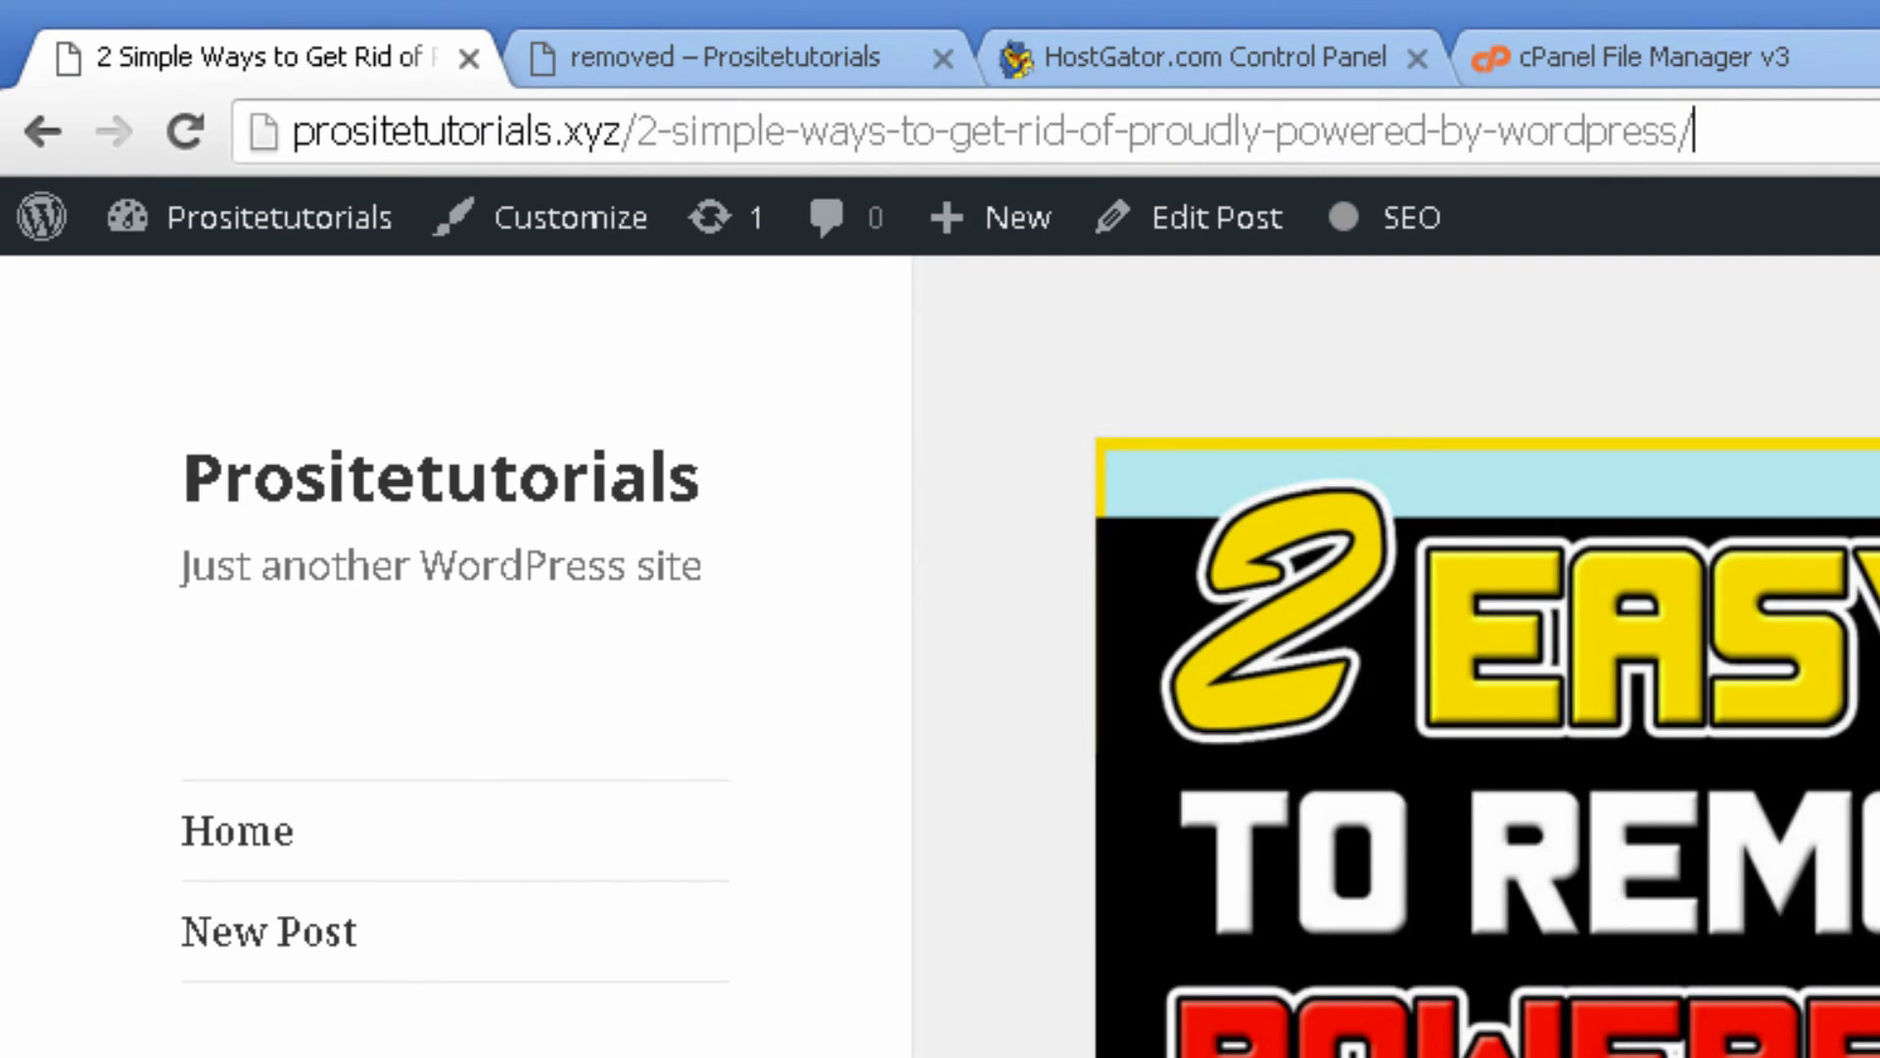
{"action": "left_click_drag", "start_coordinate": [1694, 131], "coordinate": [197, 106]}
{"action": "key", "text": "ctrl+c"}
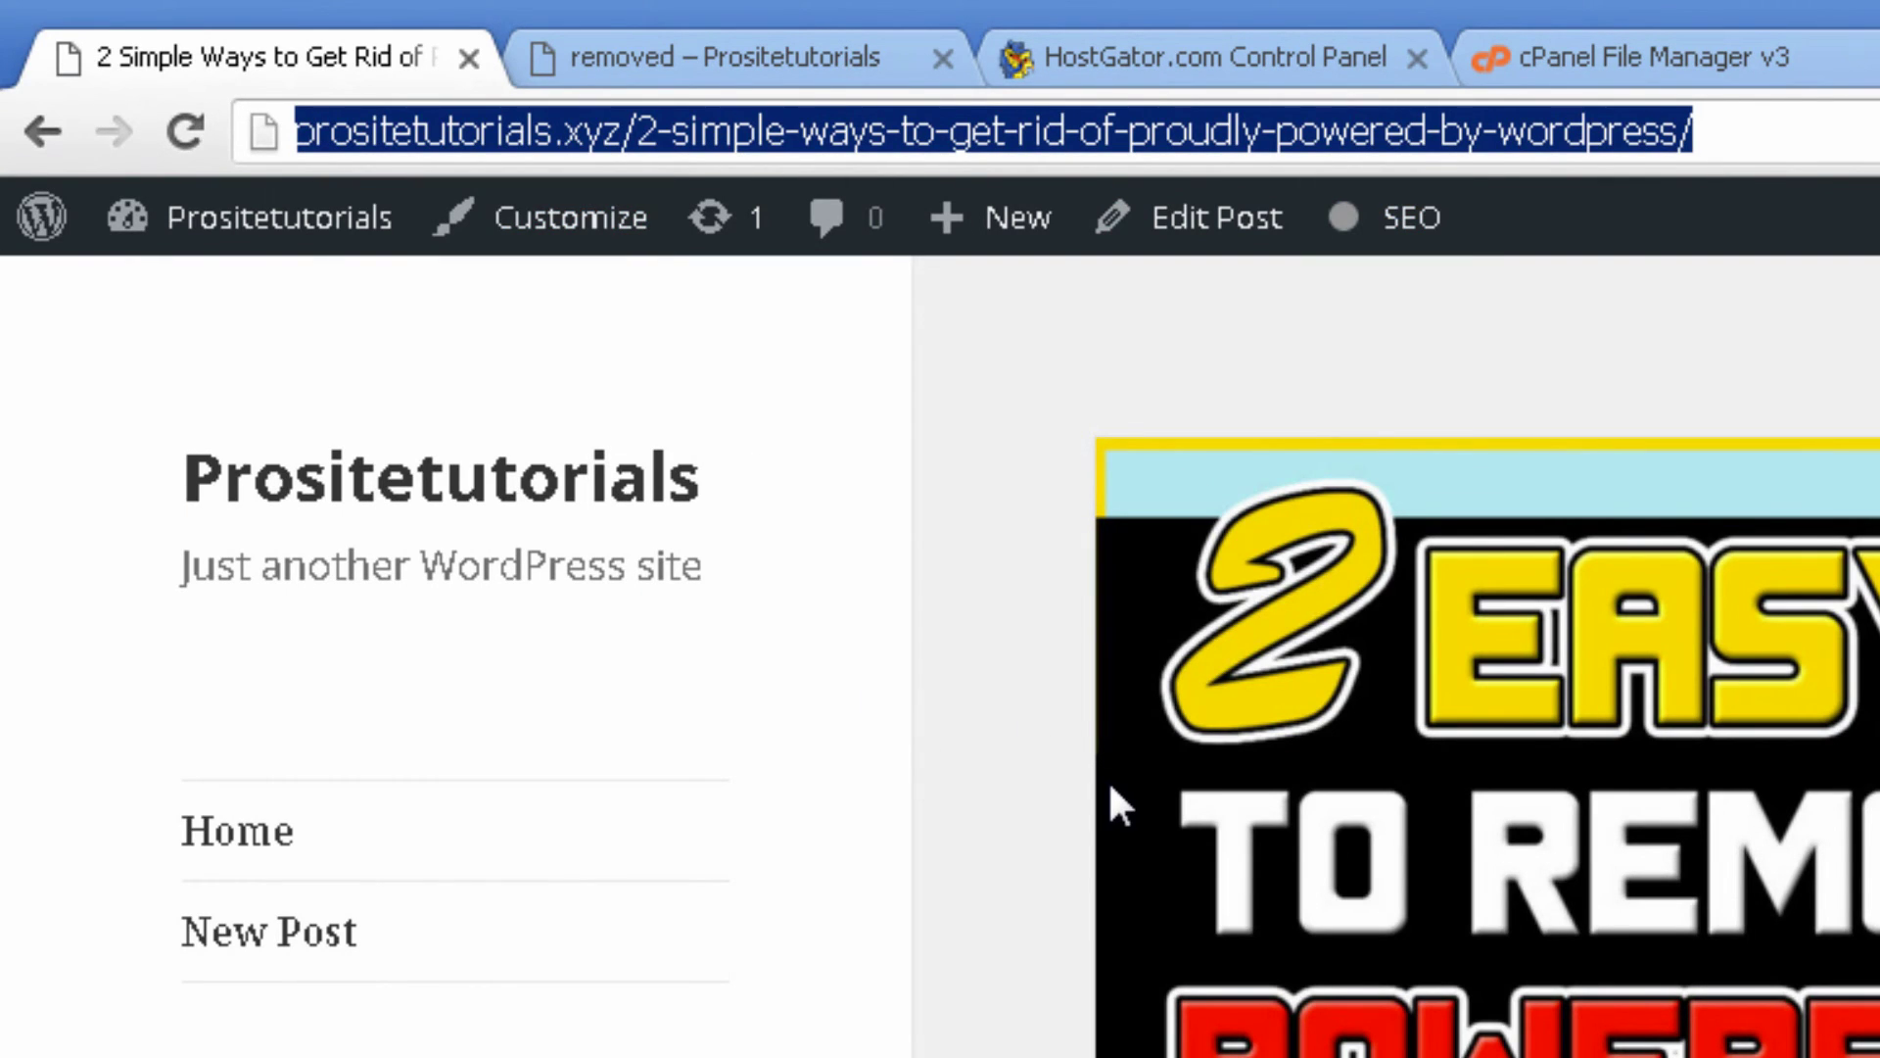
{"action": "key", "text": "ctrl+shift+Tab"}
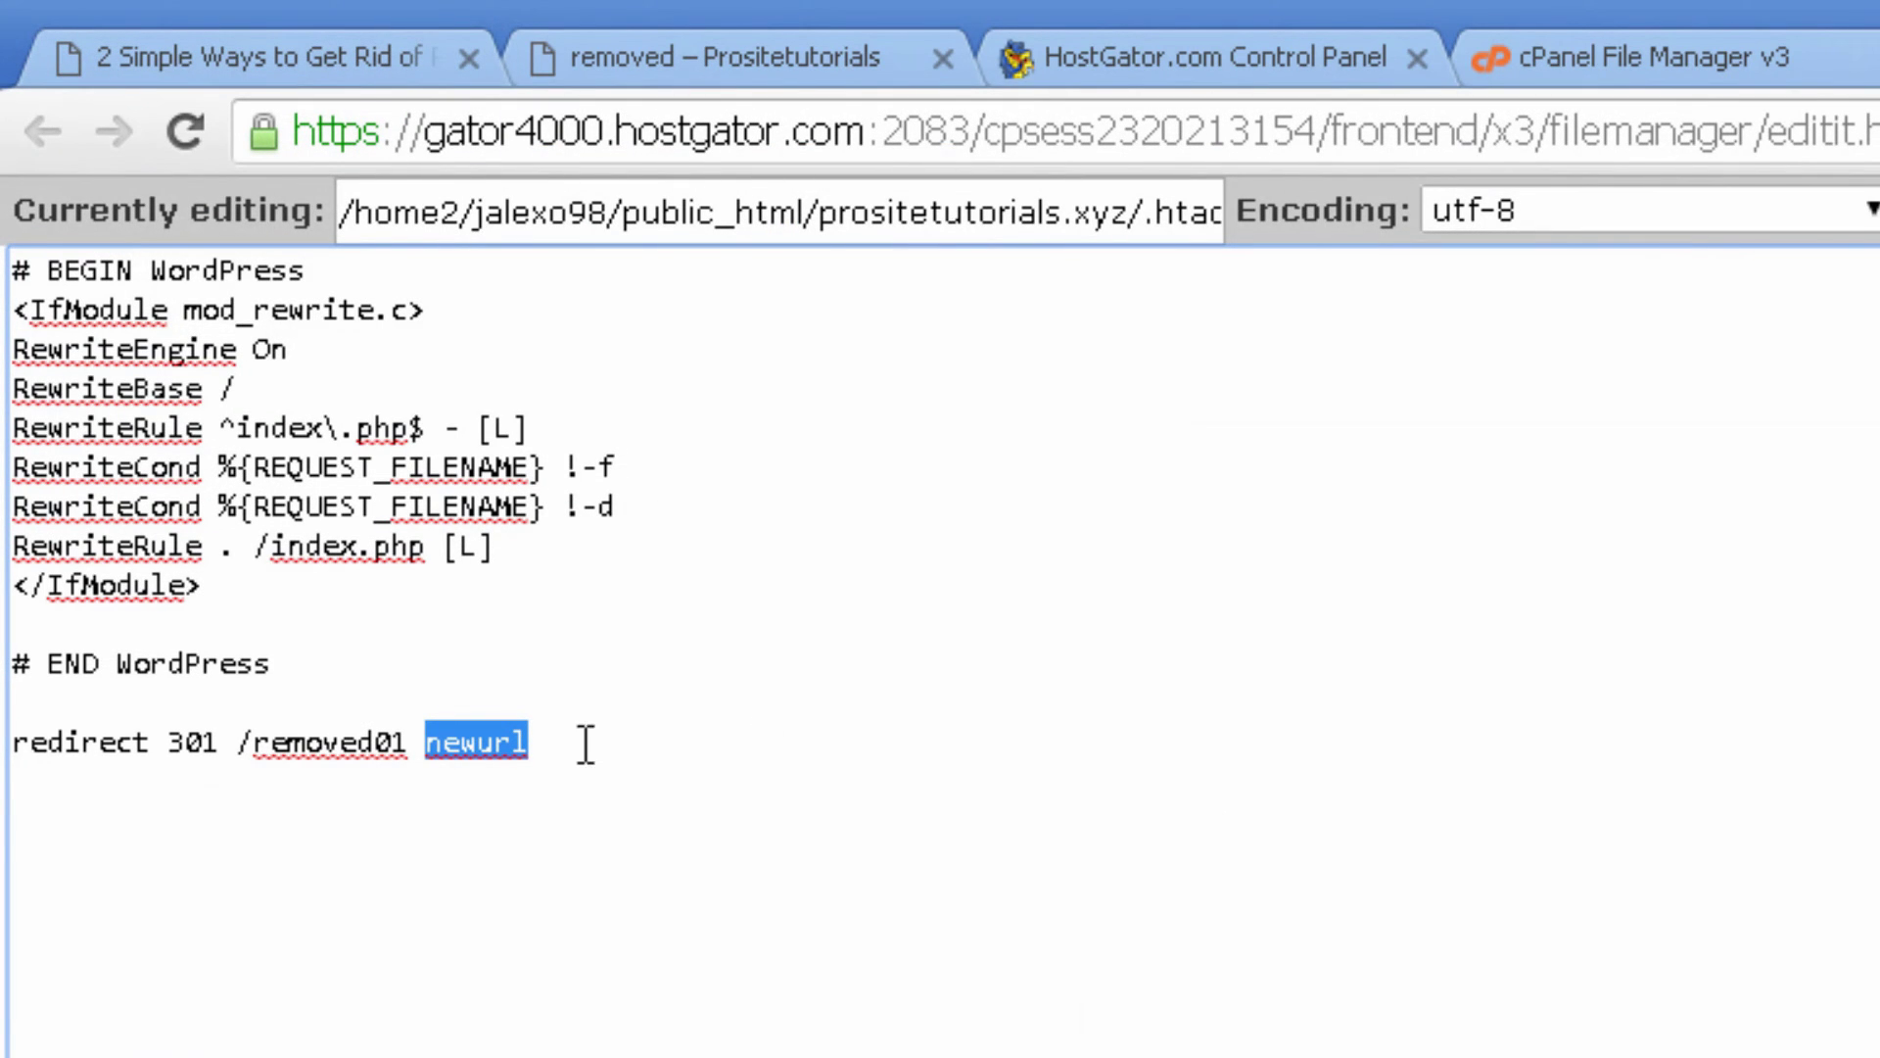
{"action": "key", "text": "ctrl+v"}
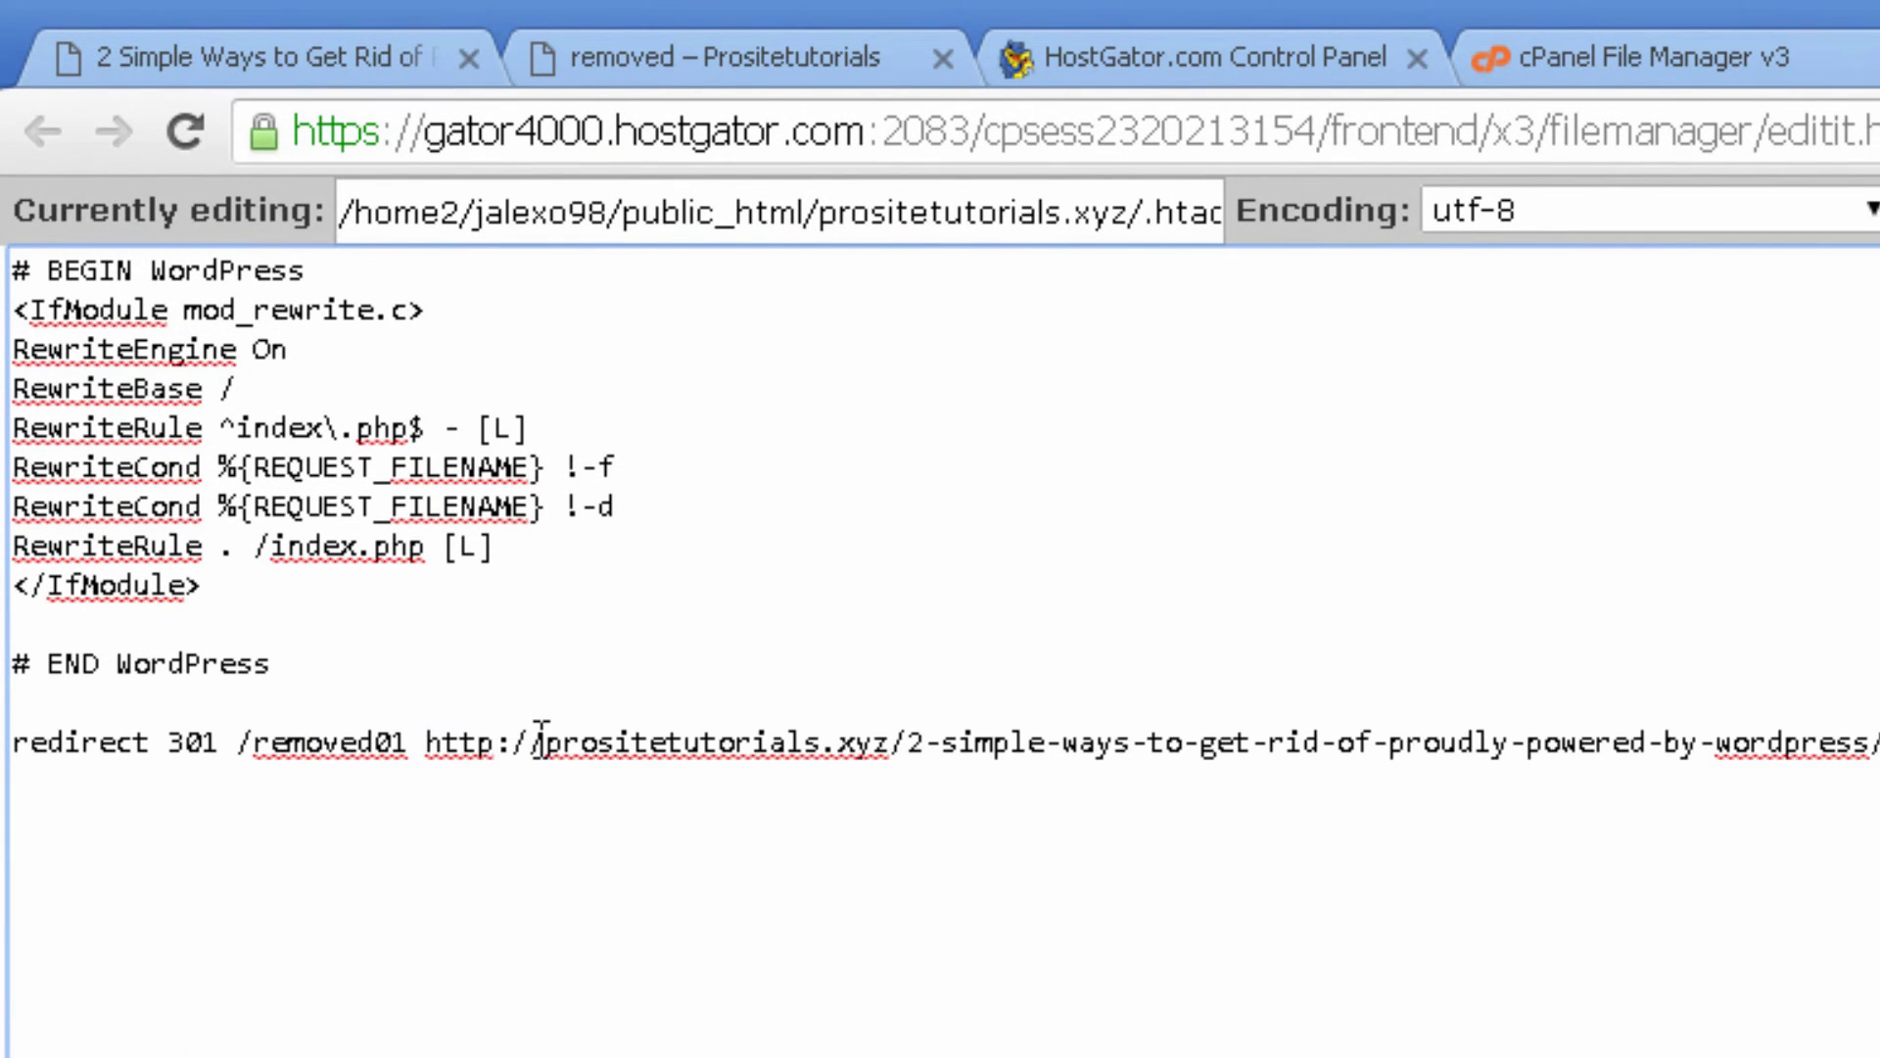
{"action": "mouse_move", "coordinate": [413, 744]}
{"action": "left_mouse_down"}
{"action": "mouse_move", "coordinate": [455, 744]}
{"action": "mouse_move", "coordinate": [425, 744]}
{"action": "left_mouse_up"}
{"action": "key", "text": "shift+End"}
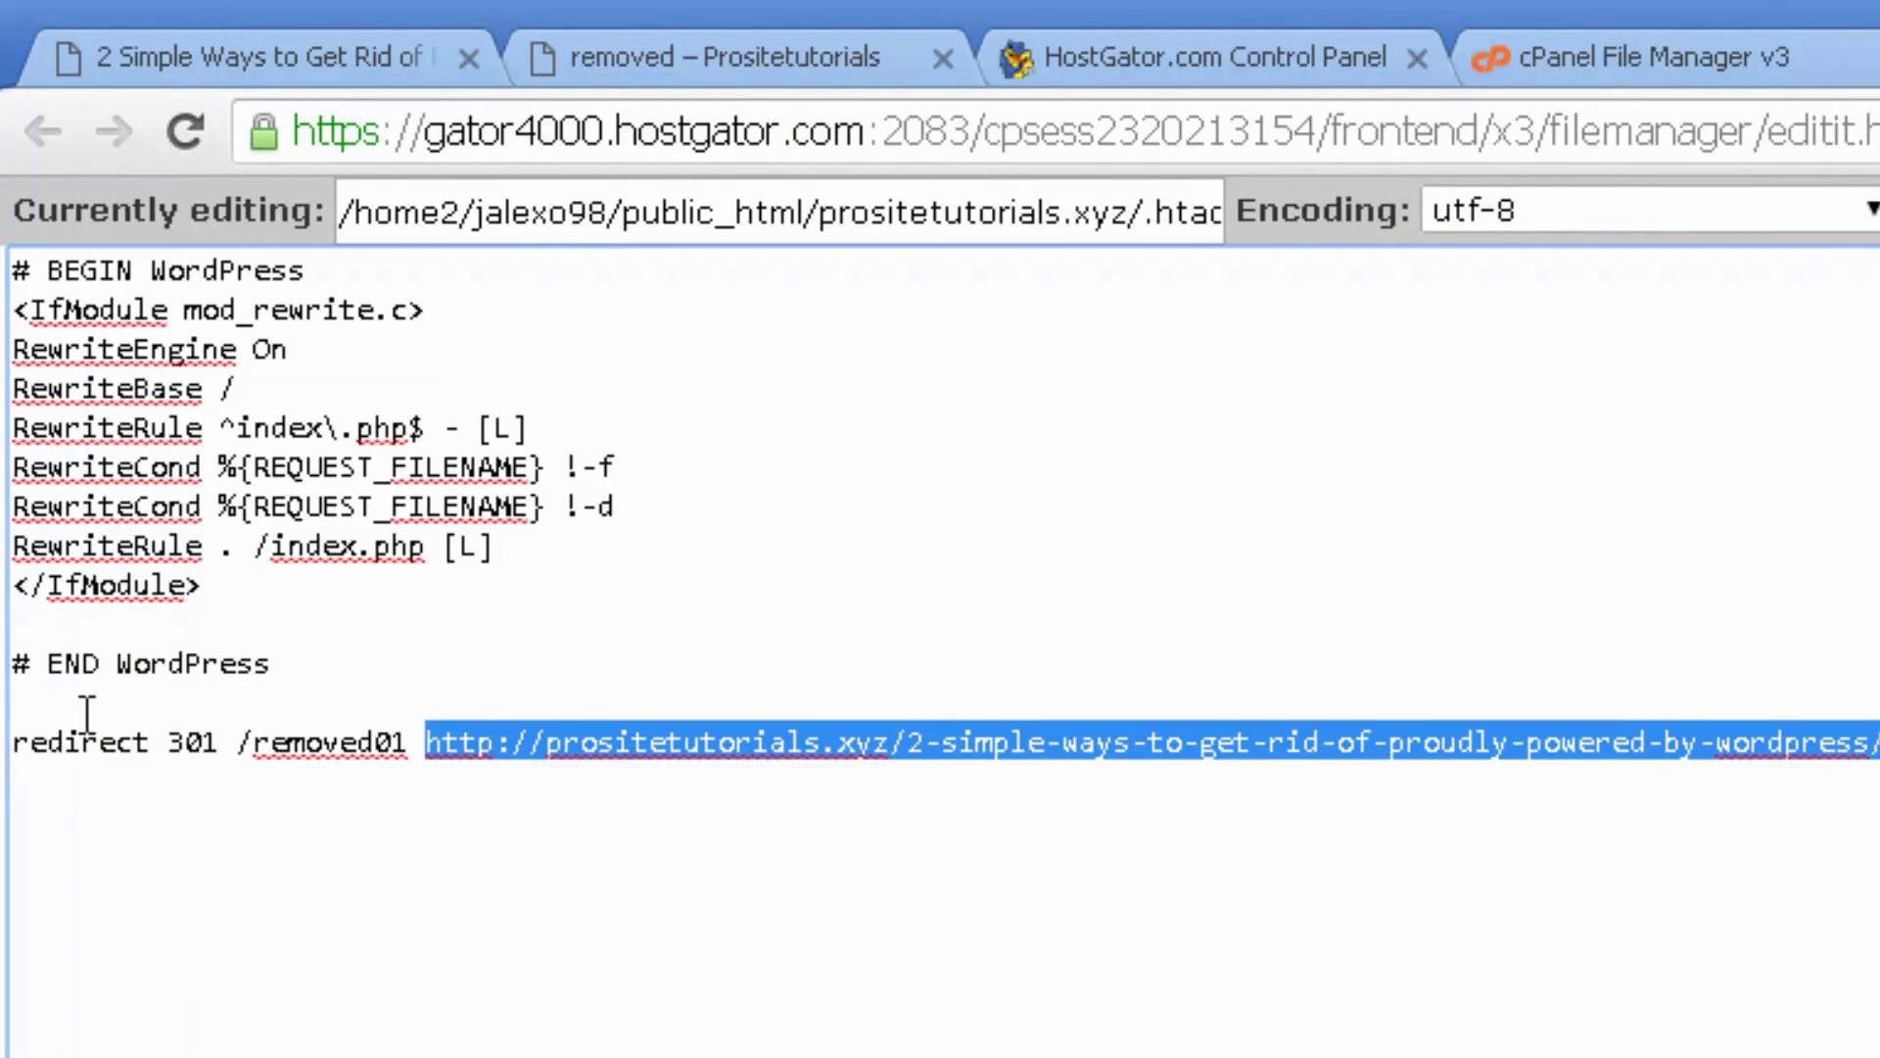
{"action": "left_click_drag", "start_coordinate": [221, 741], "coordinate": [1861, 741]}
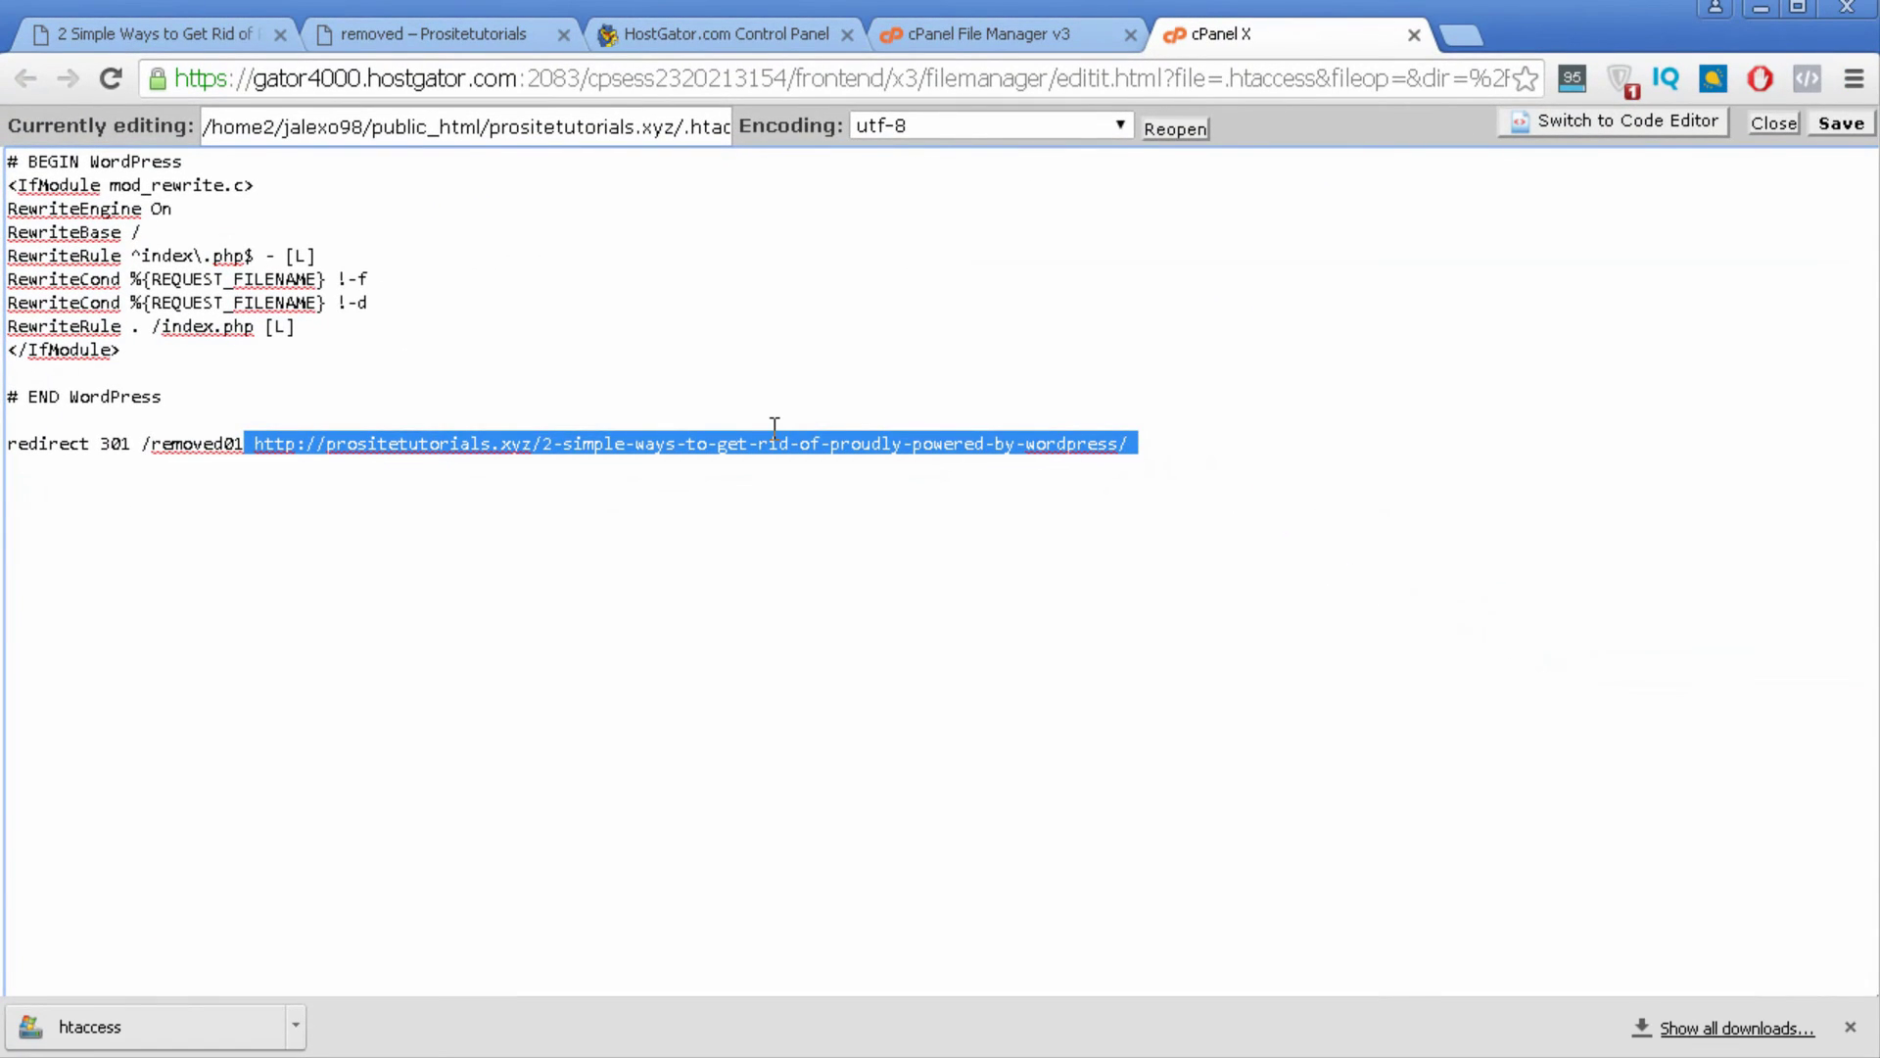
{"action": "left_click", "coordinate": [1295, 517]}
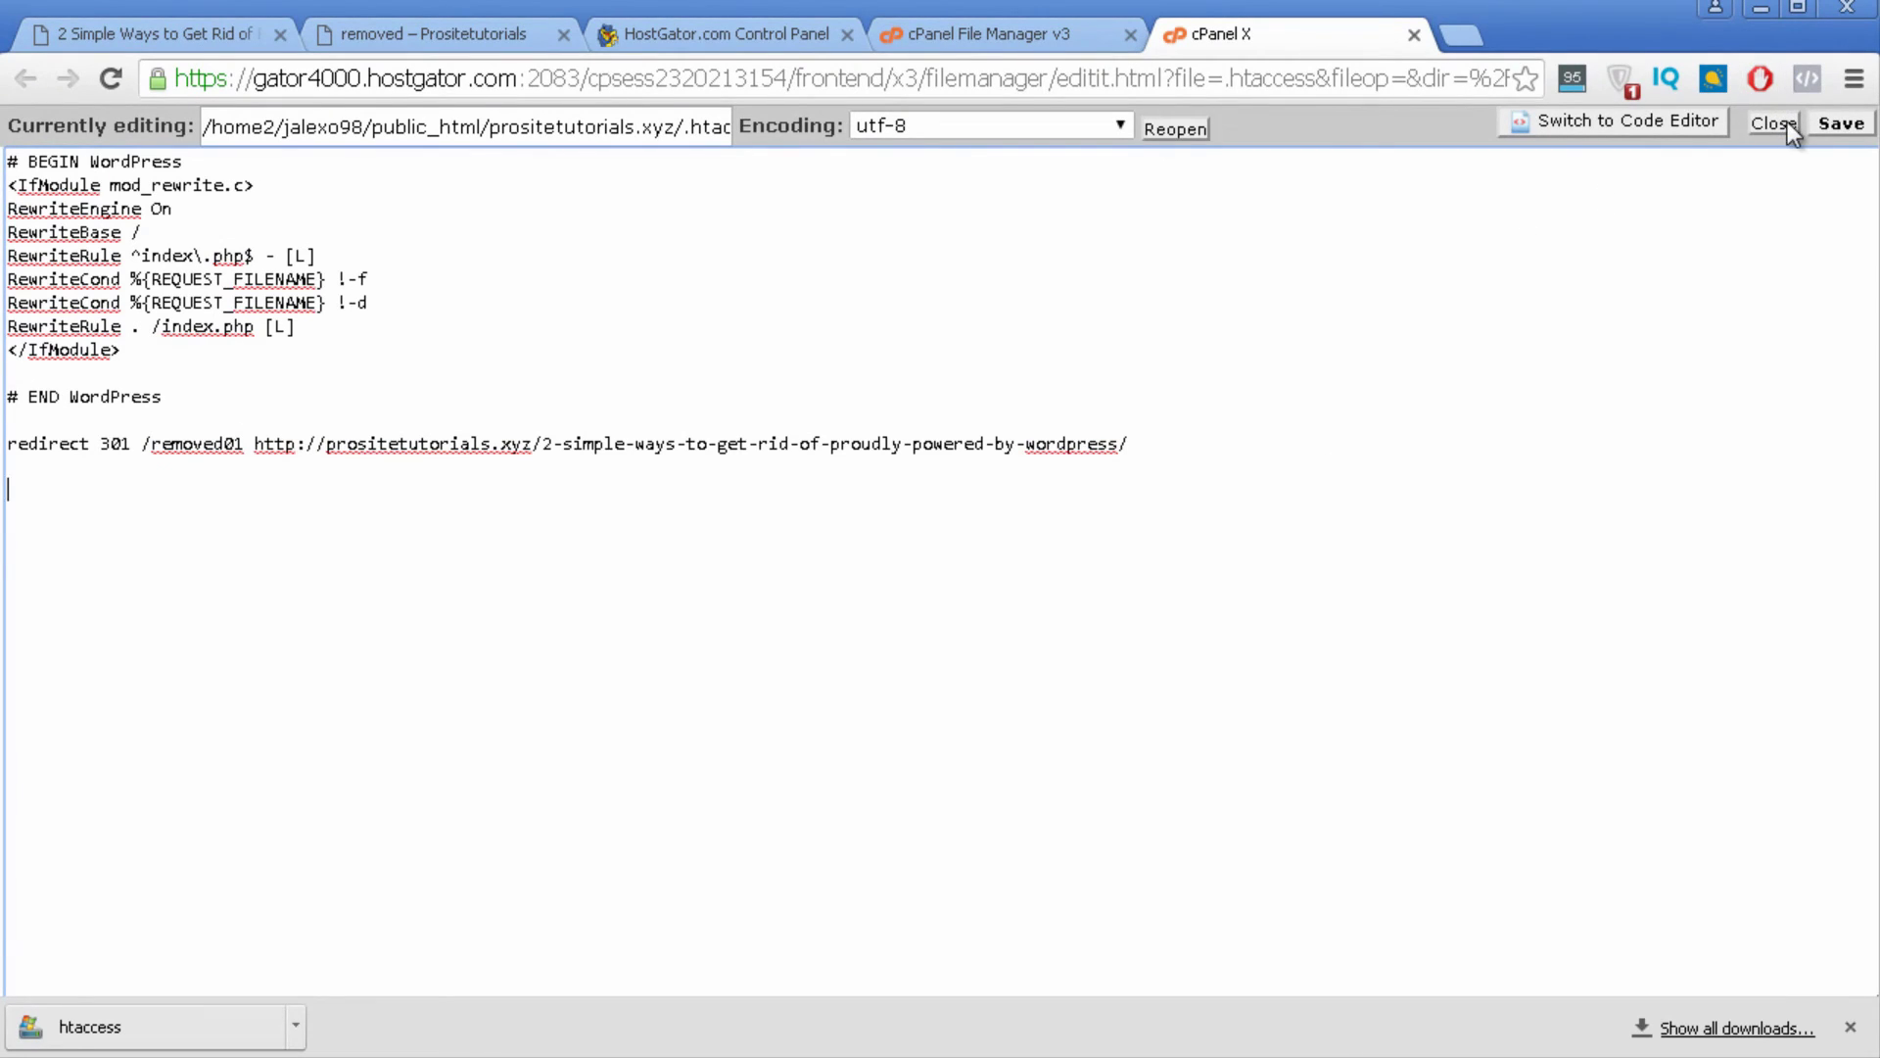
{"action": "left_click", "coordinate": [1839, 128]}
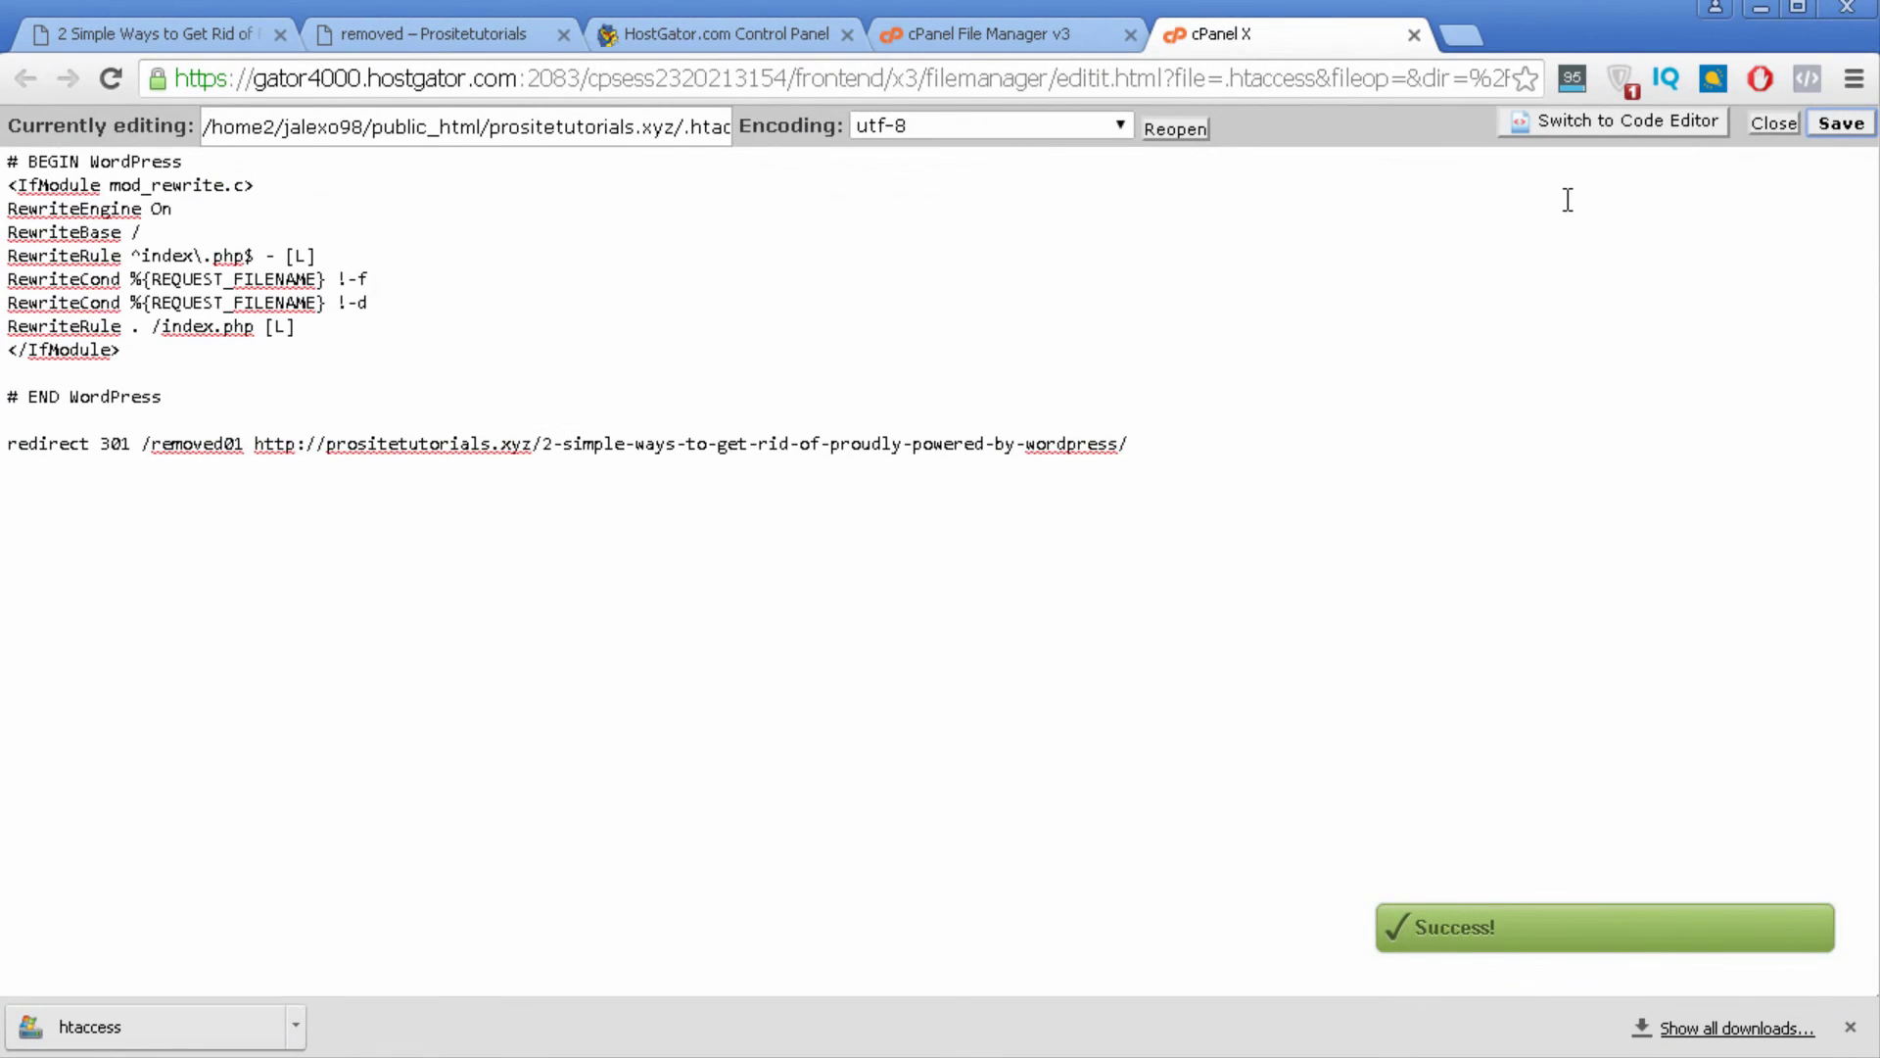
Step: Reload prositetutorials.xyz/removed01/ and confirm it lands on the '2 Simple Ways' post
{"action": "left_click", "coordinate": [449, 32]}
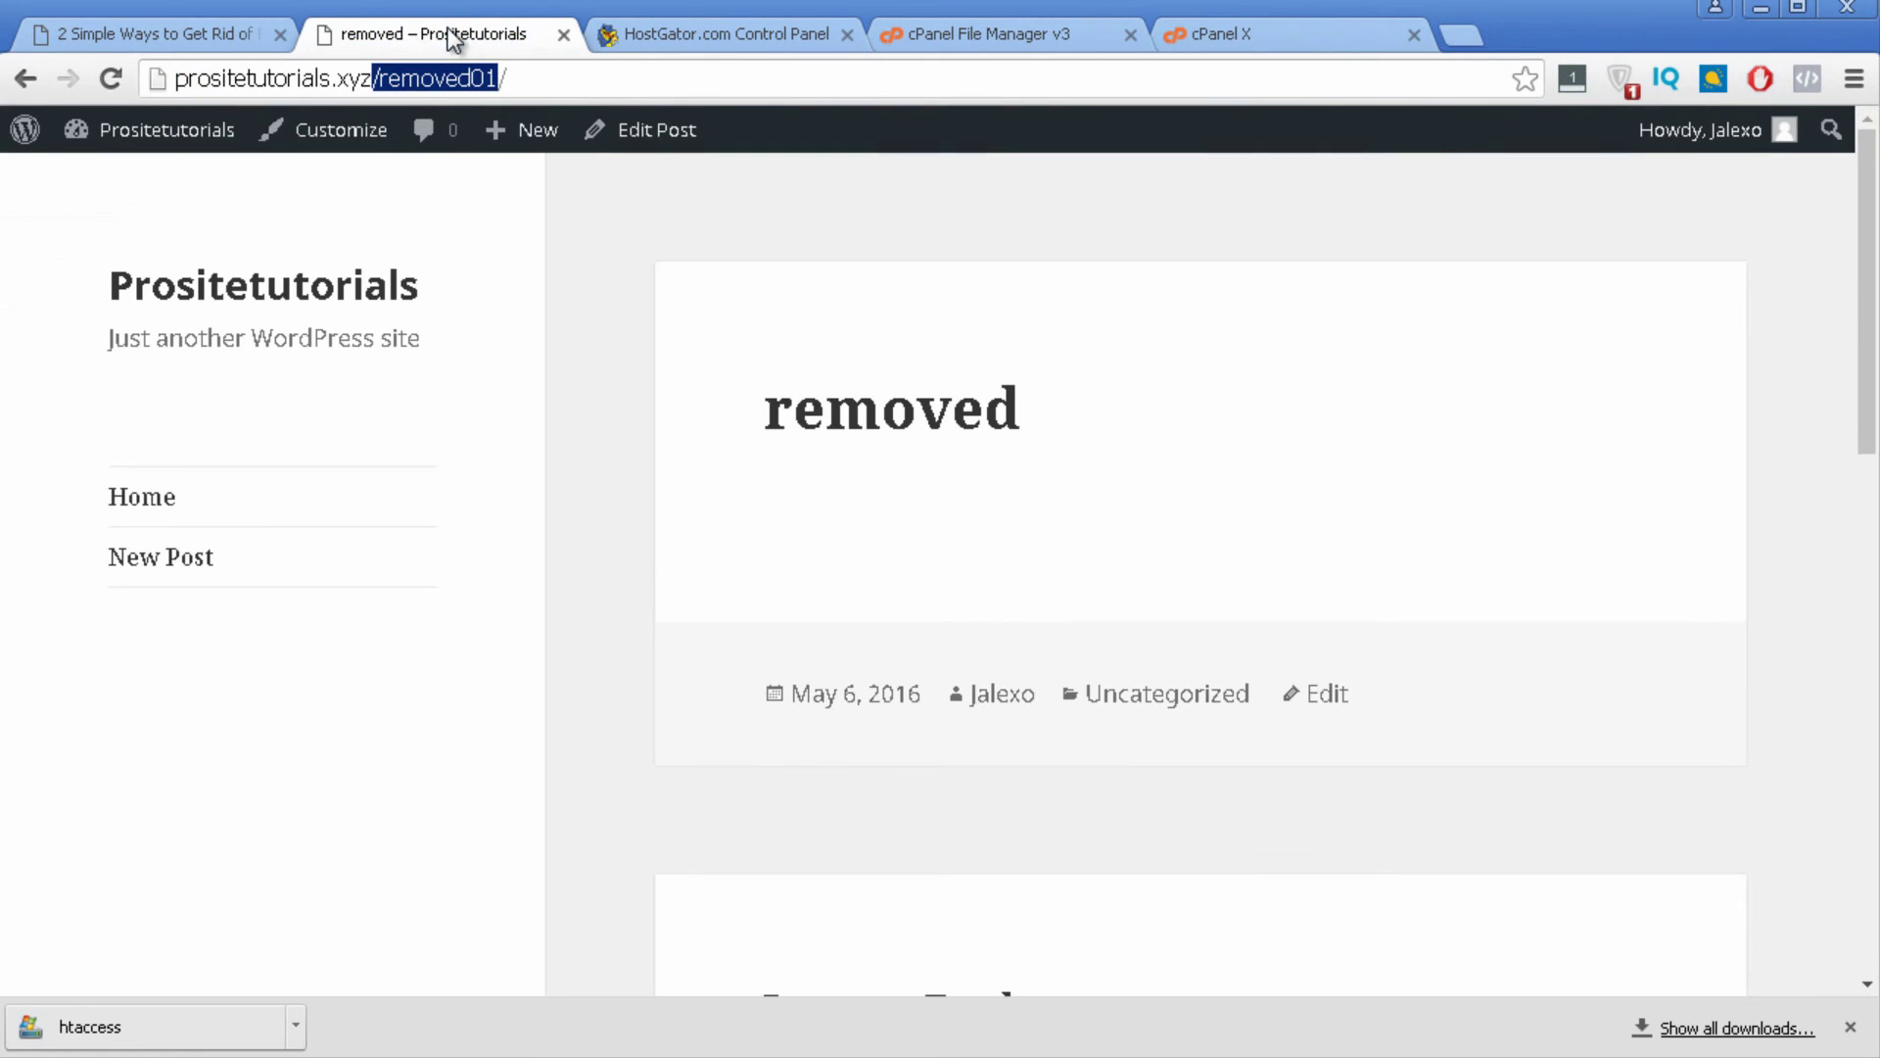
{"action": "left_click", "coordinate": [119, 67]}
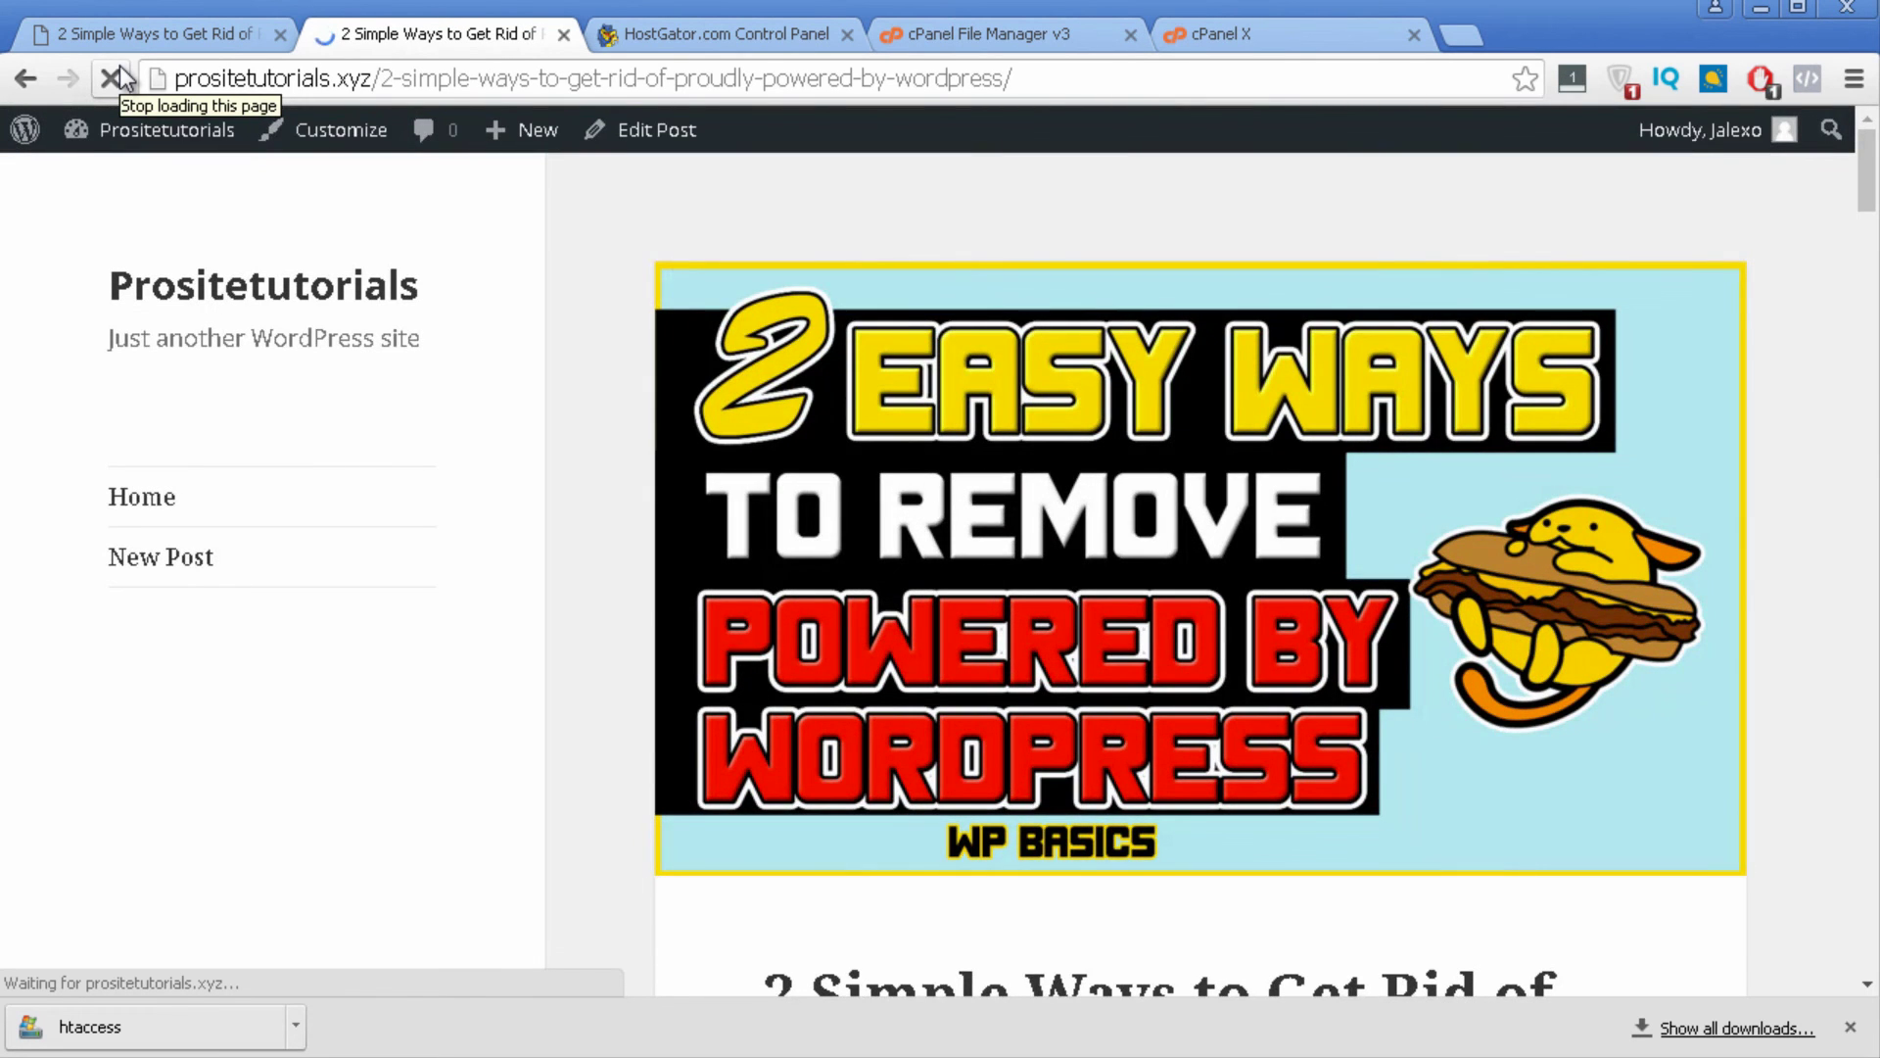
{"action": "scroll", "coordinate": [1128, 490], "scroll_direction": "down", "scroll_amount": 2}
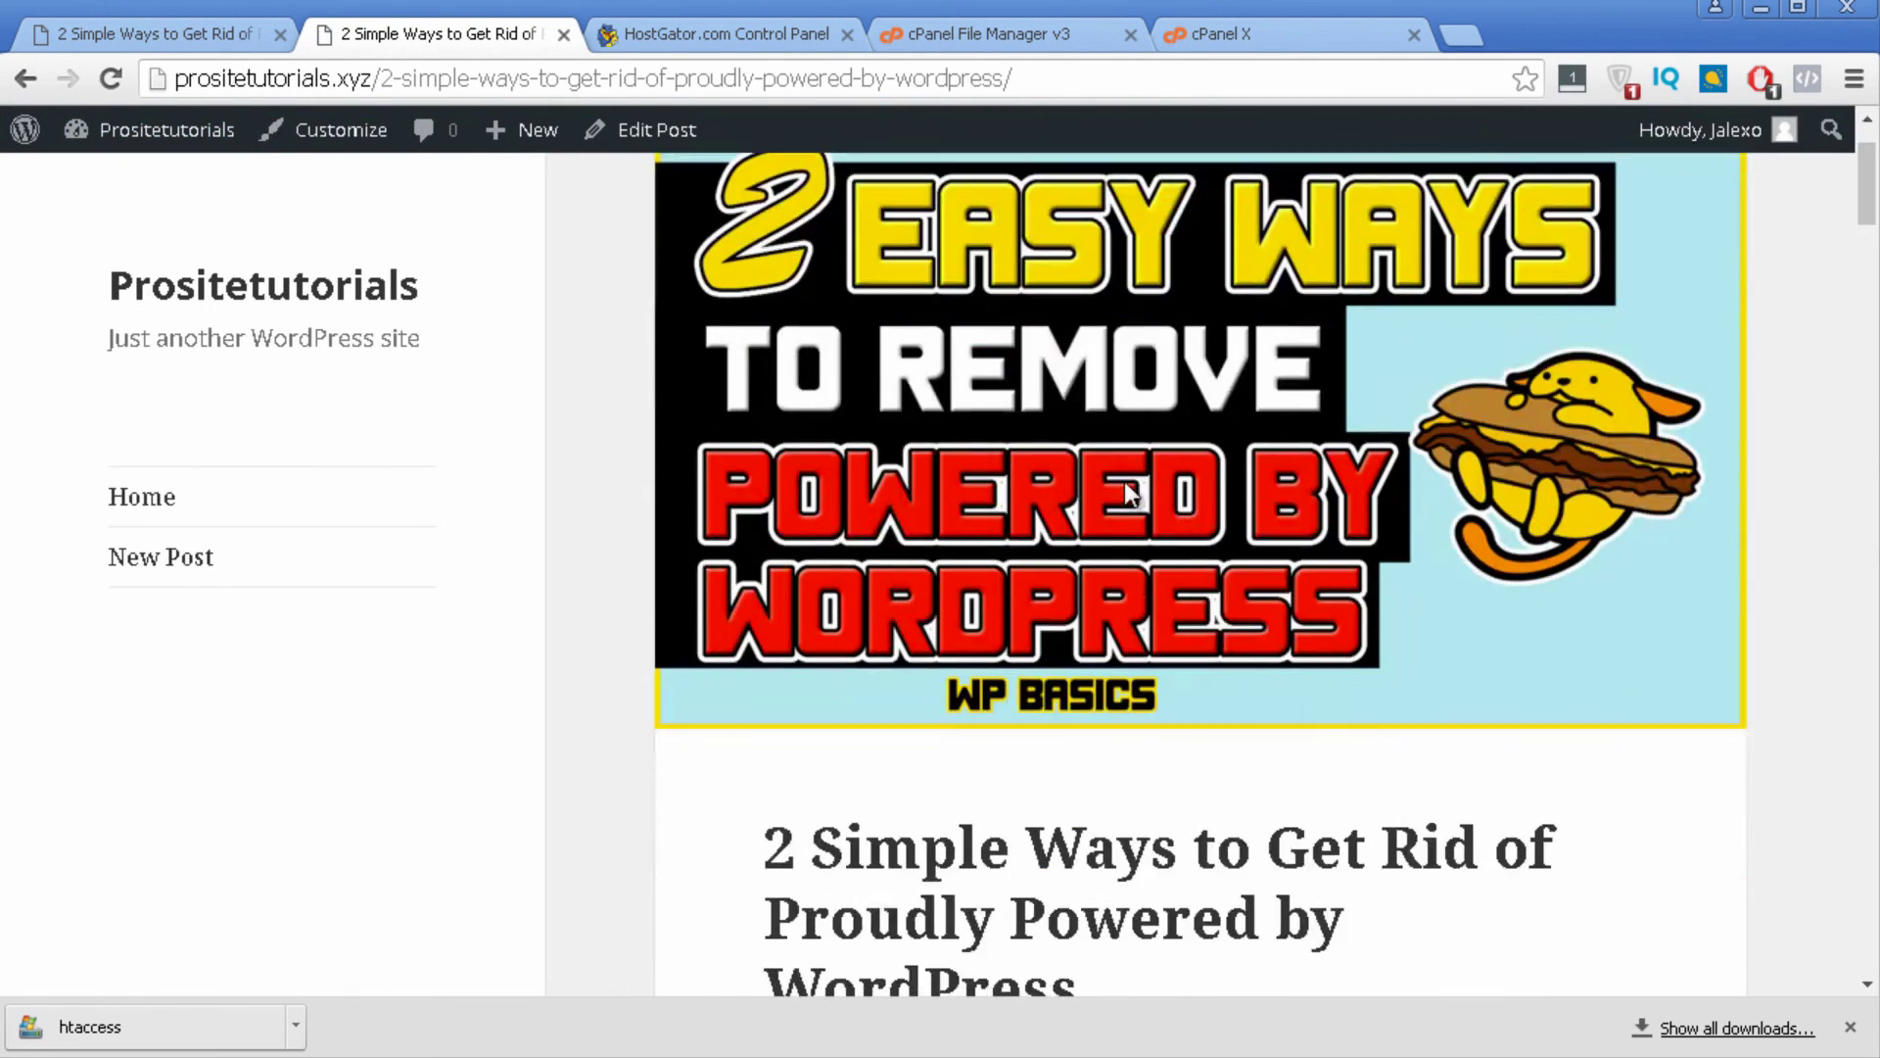
{"action": "scroll", "coordinate": [1128, 470], "scroll_direction": "down", "scroll_amount": 15}
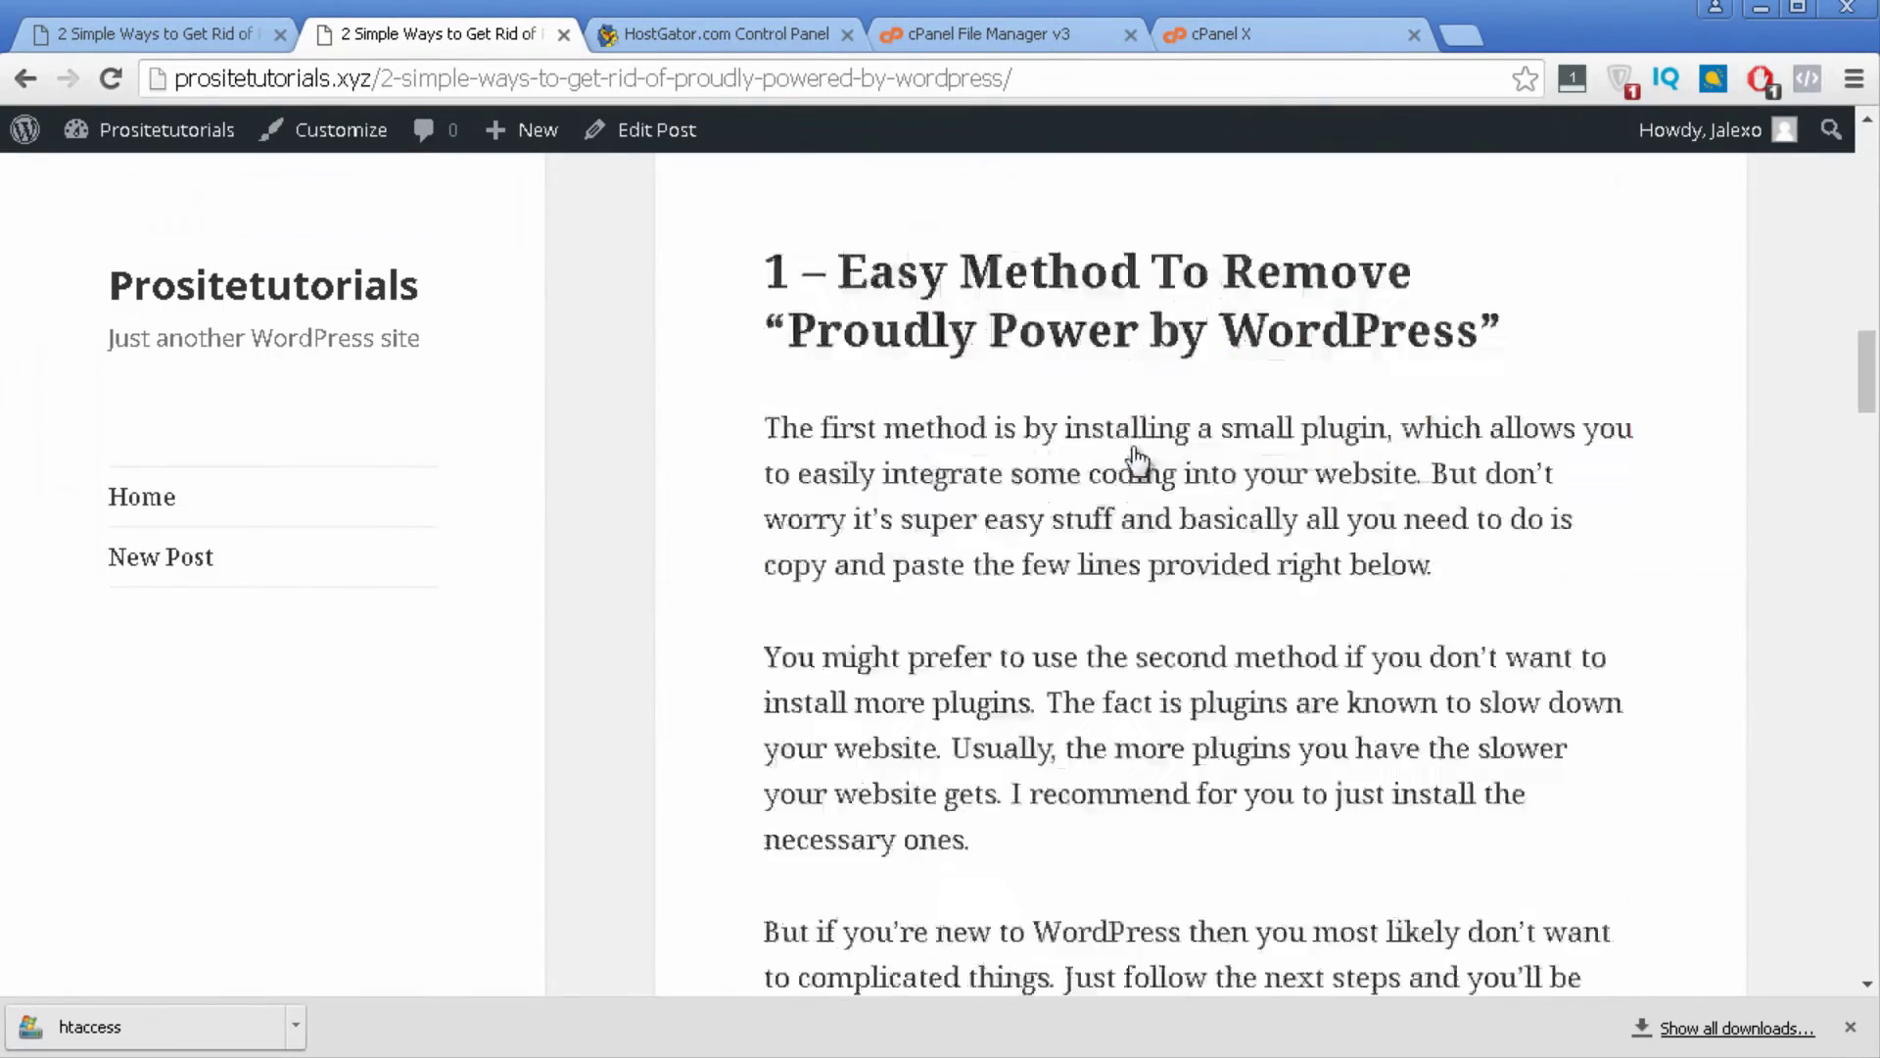
{"action": "scroll", "coordinate": [1136, 451], "scroll_direction": "down", "scroll_amount": 18}
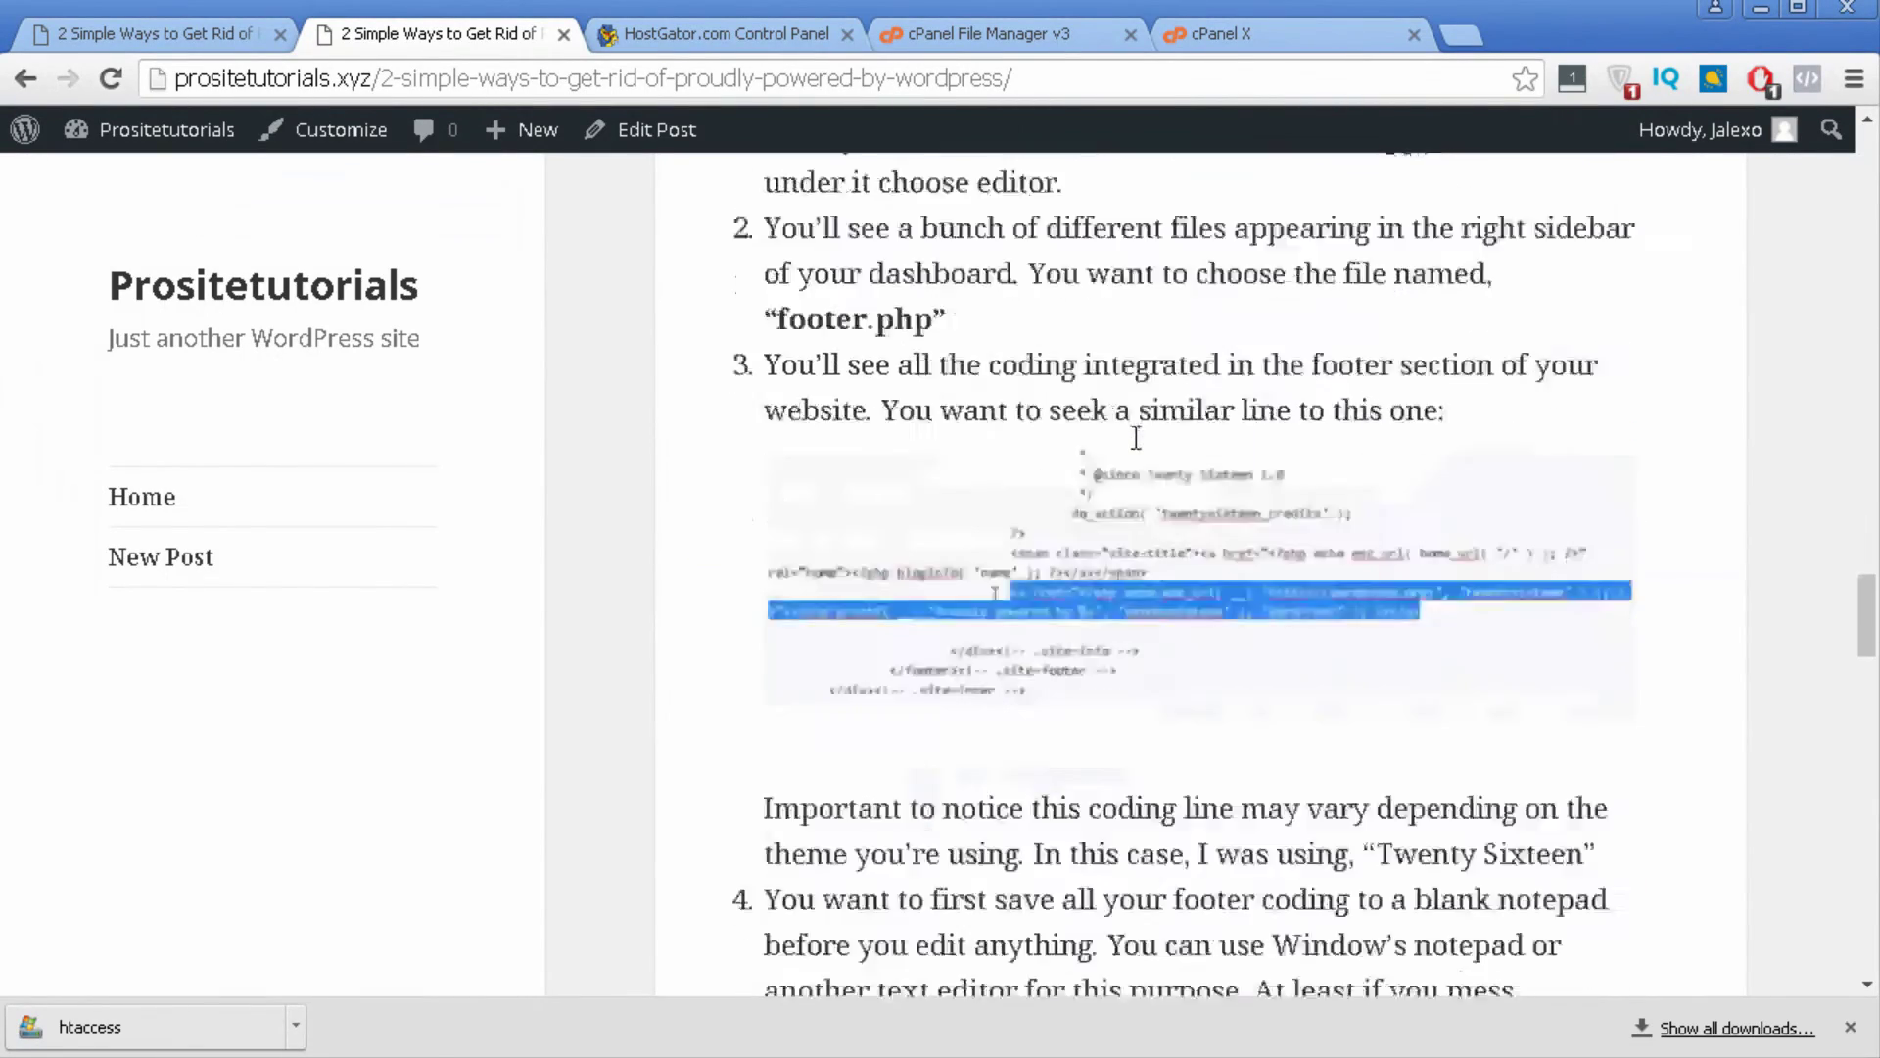
{"action": "scroll", "coordinate": [1135, 438], "scroll_direction": "down", "scroll_amount": 8}
{"action": "scroll", "coordinate": [1136, 438], "scroll_direction": "up", "scroll_amount": 2}
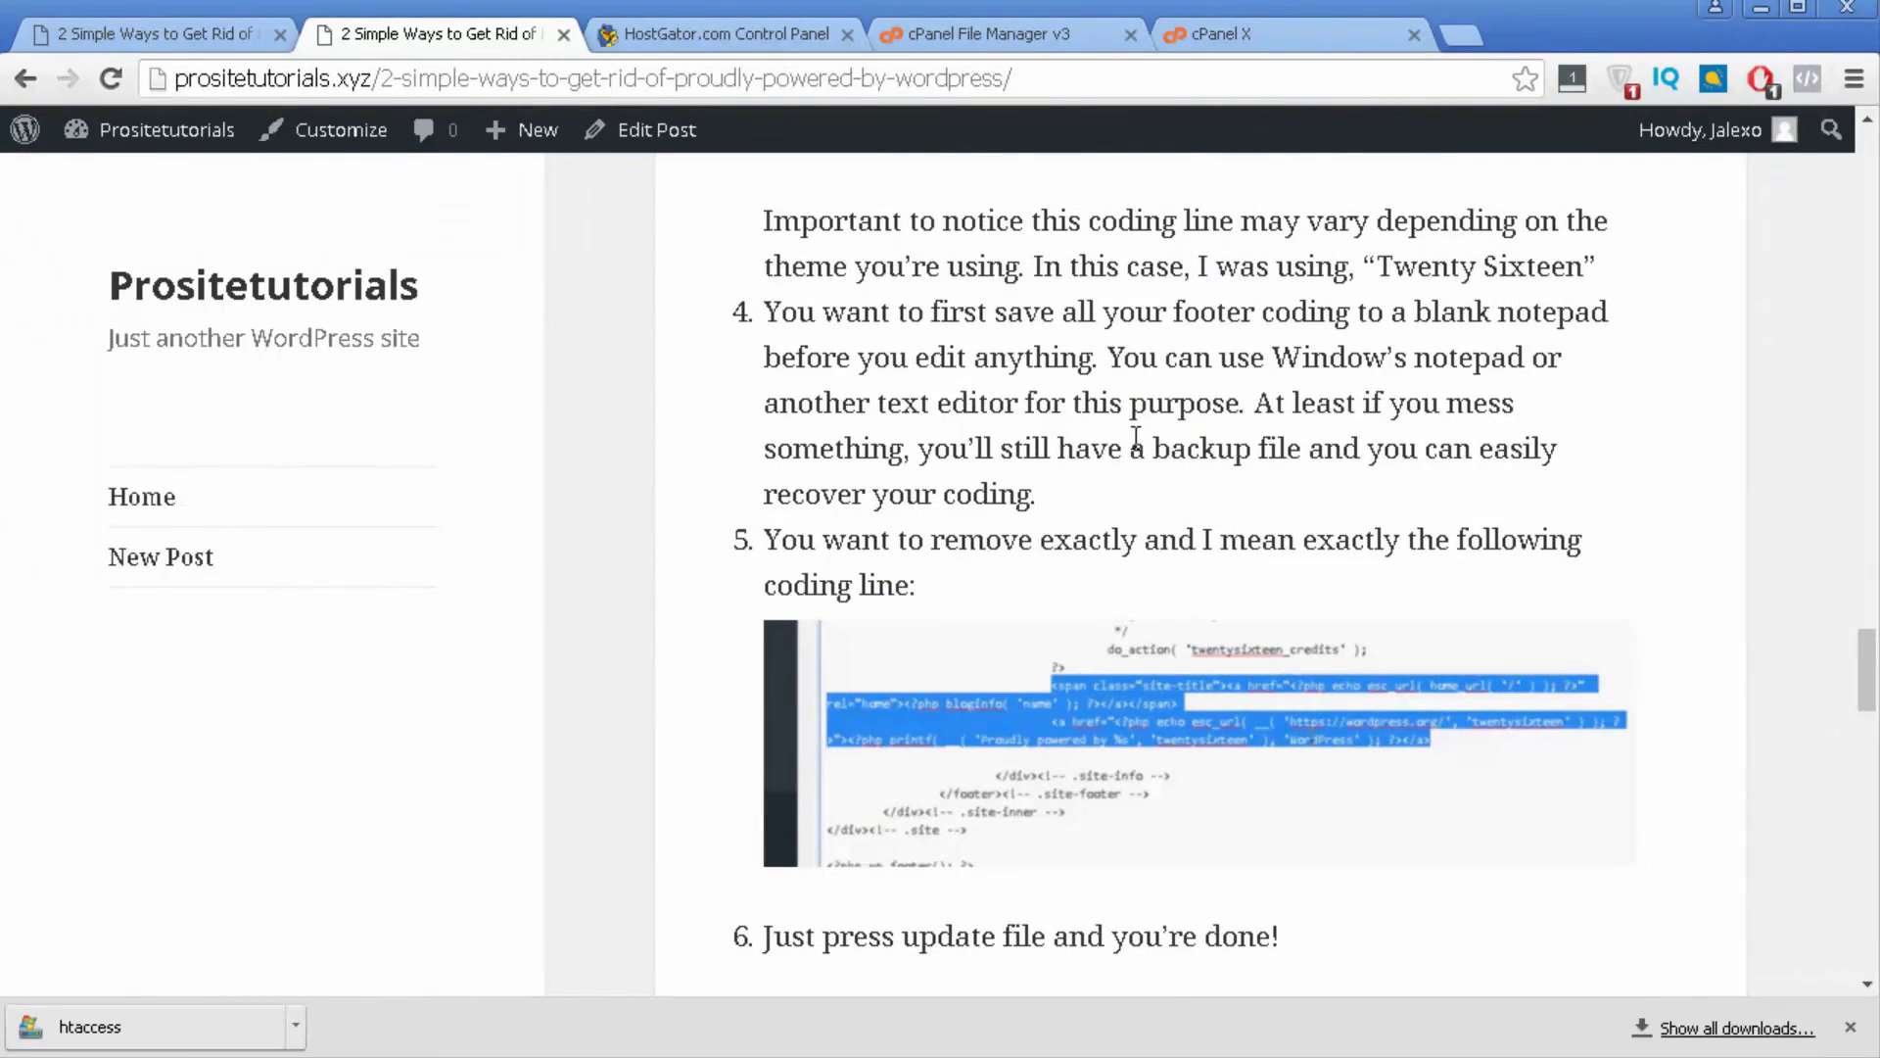
{"action": "scroll", "coordinate": [1136, 437], "scroll_direction": "up", "scroll_amount": 3}
{"action": "scroll", "coordinate": [1136, 438], "scroll_direction": "up", "scroll_amount": 4}
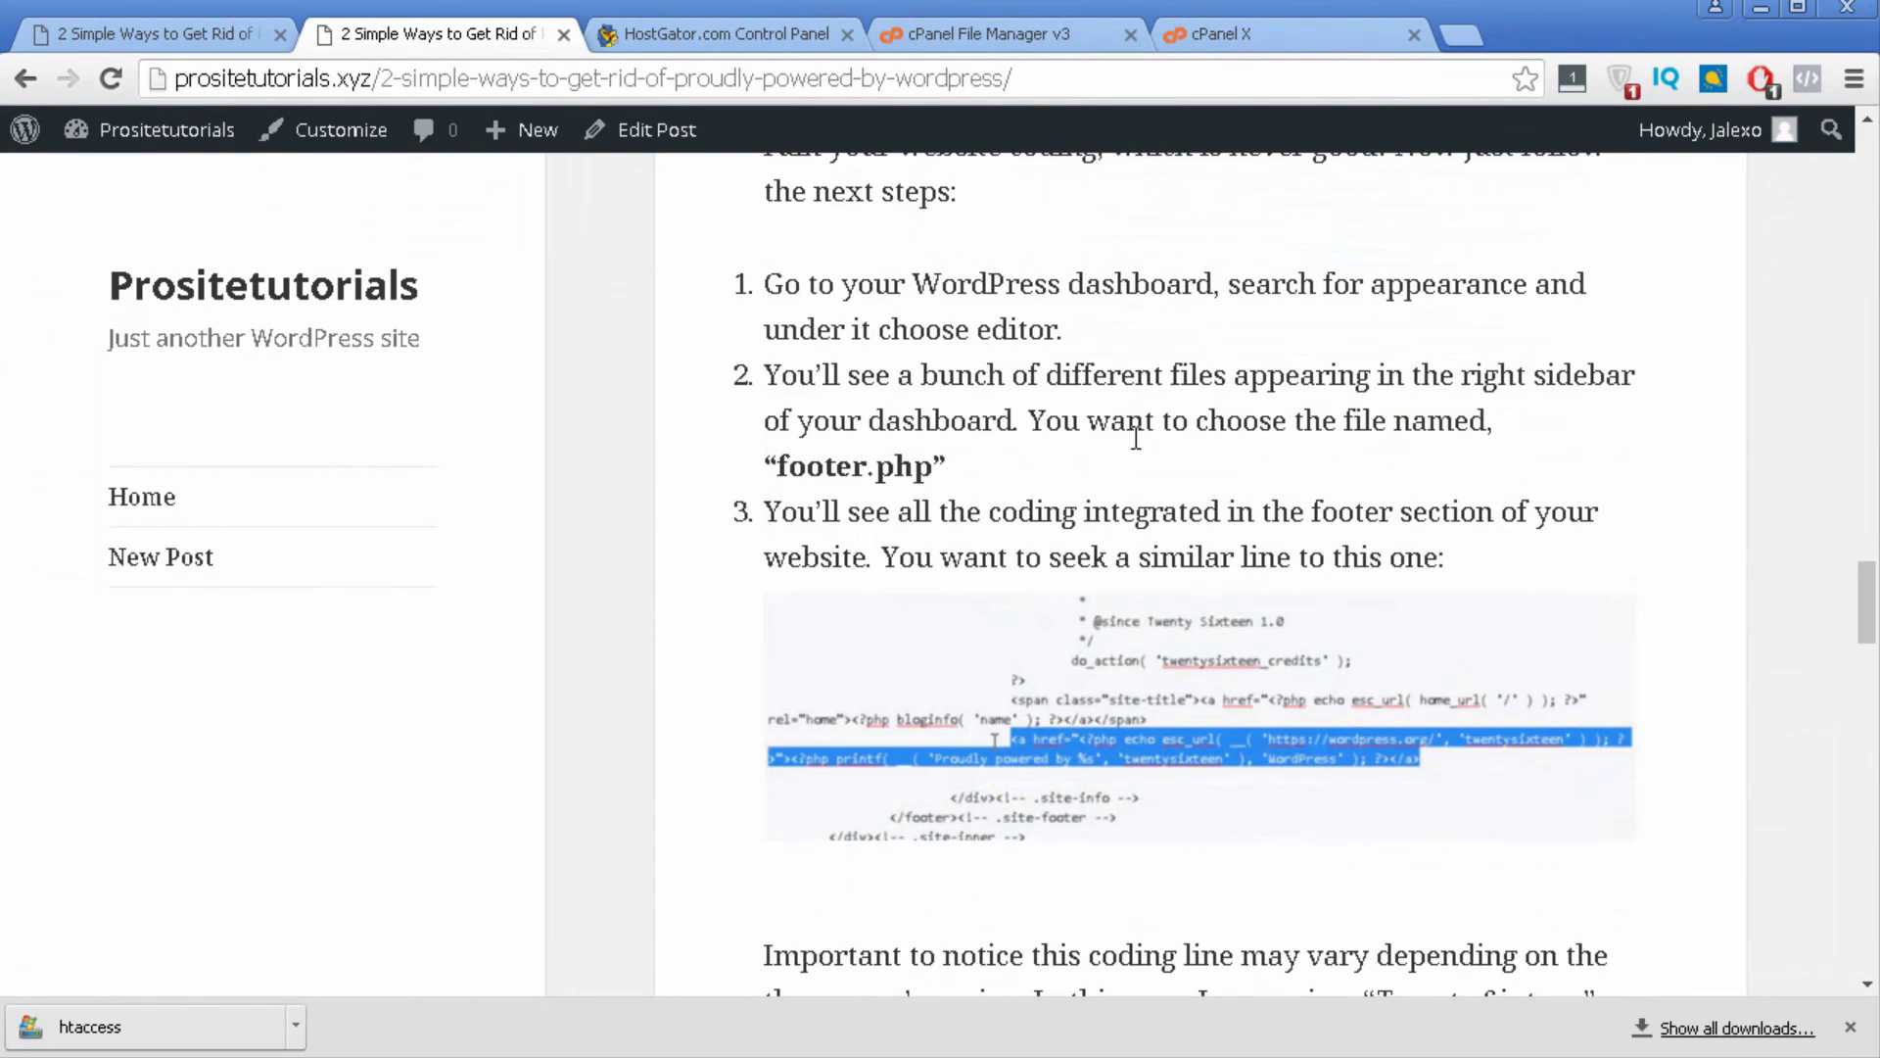